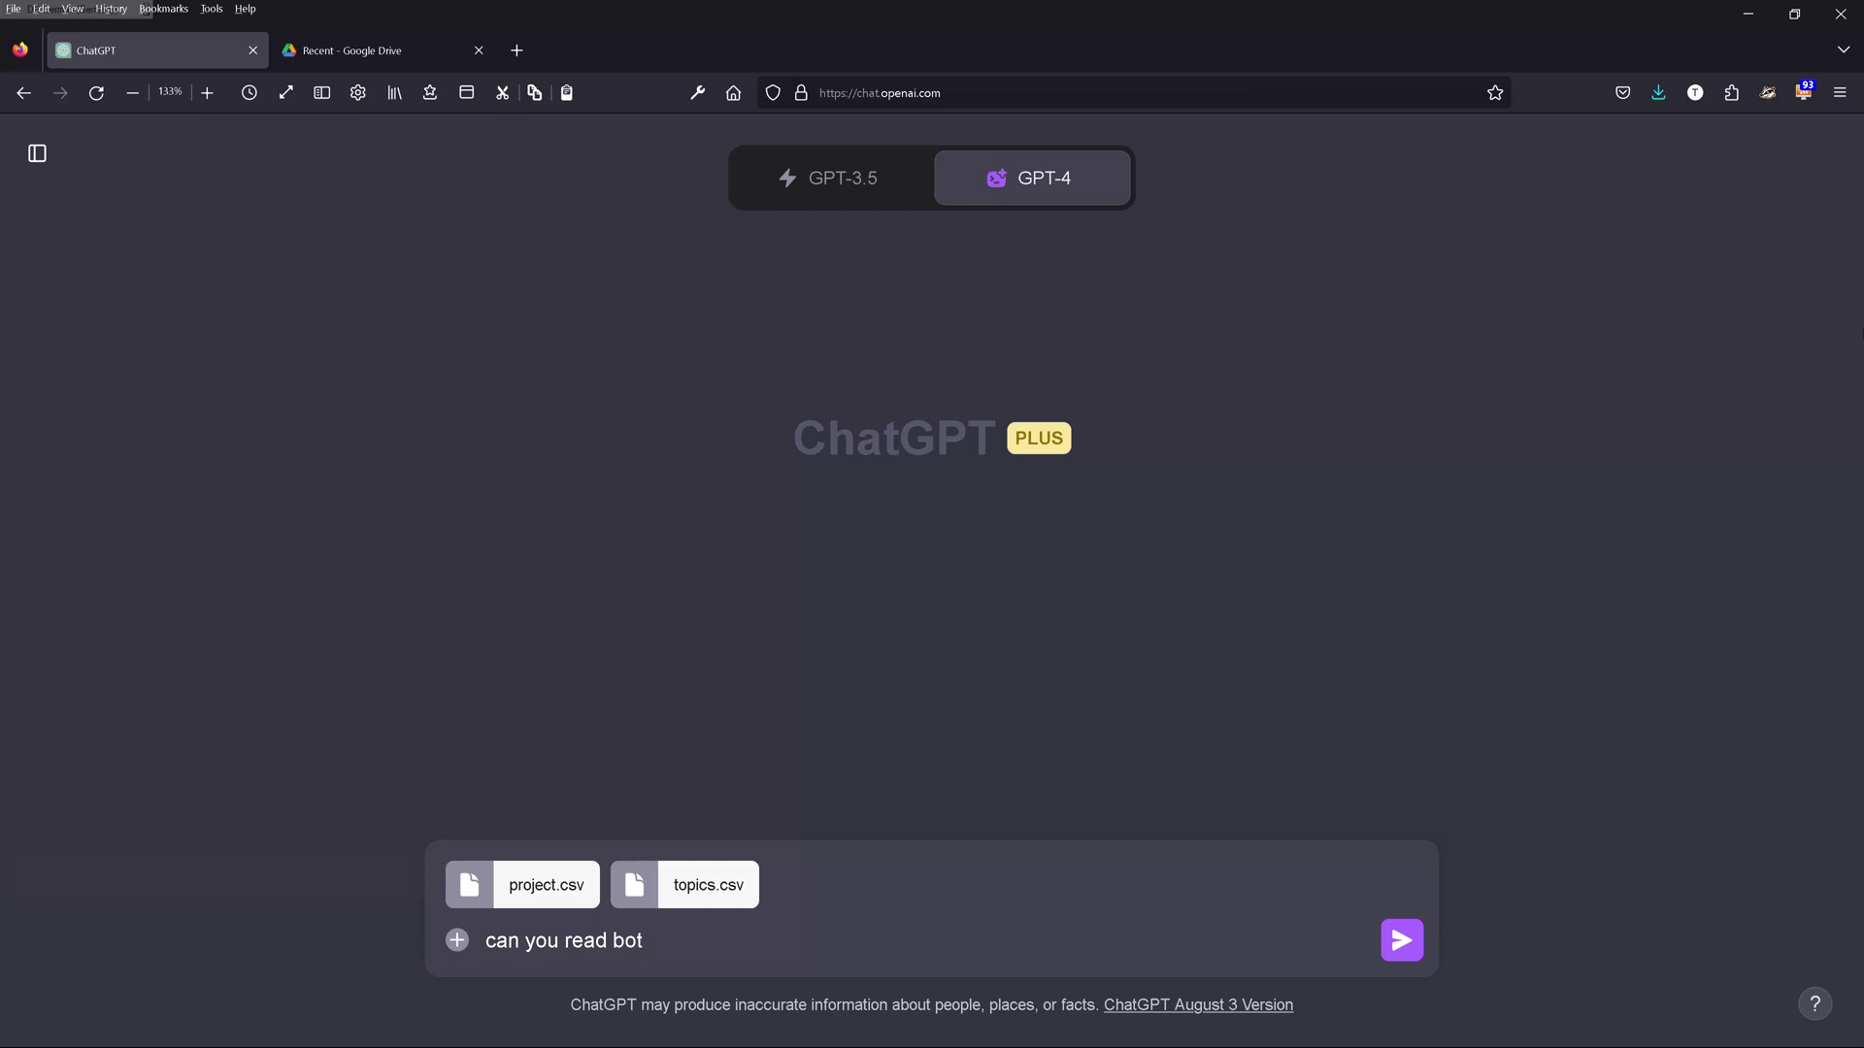
Step: Ask "can you read both files?" about project.csv and topics.csv, and approve displaying their contents without strict column checking
text(?)
key(Return)
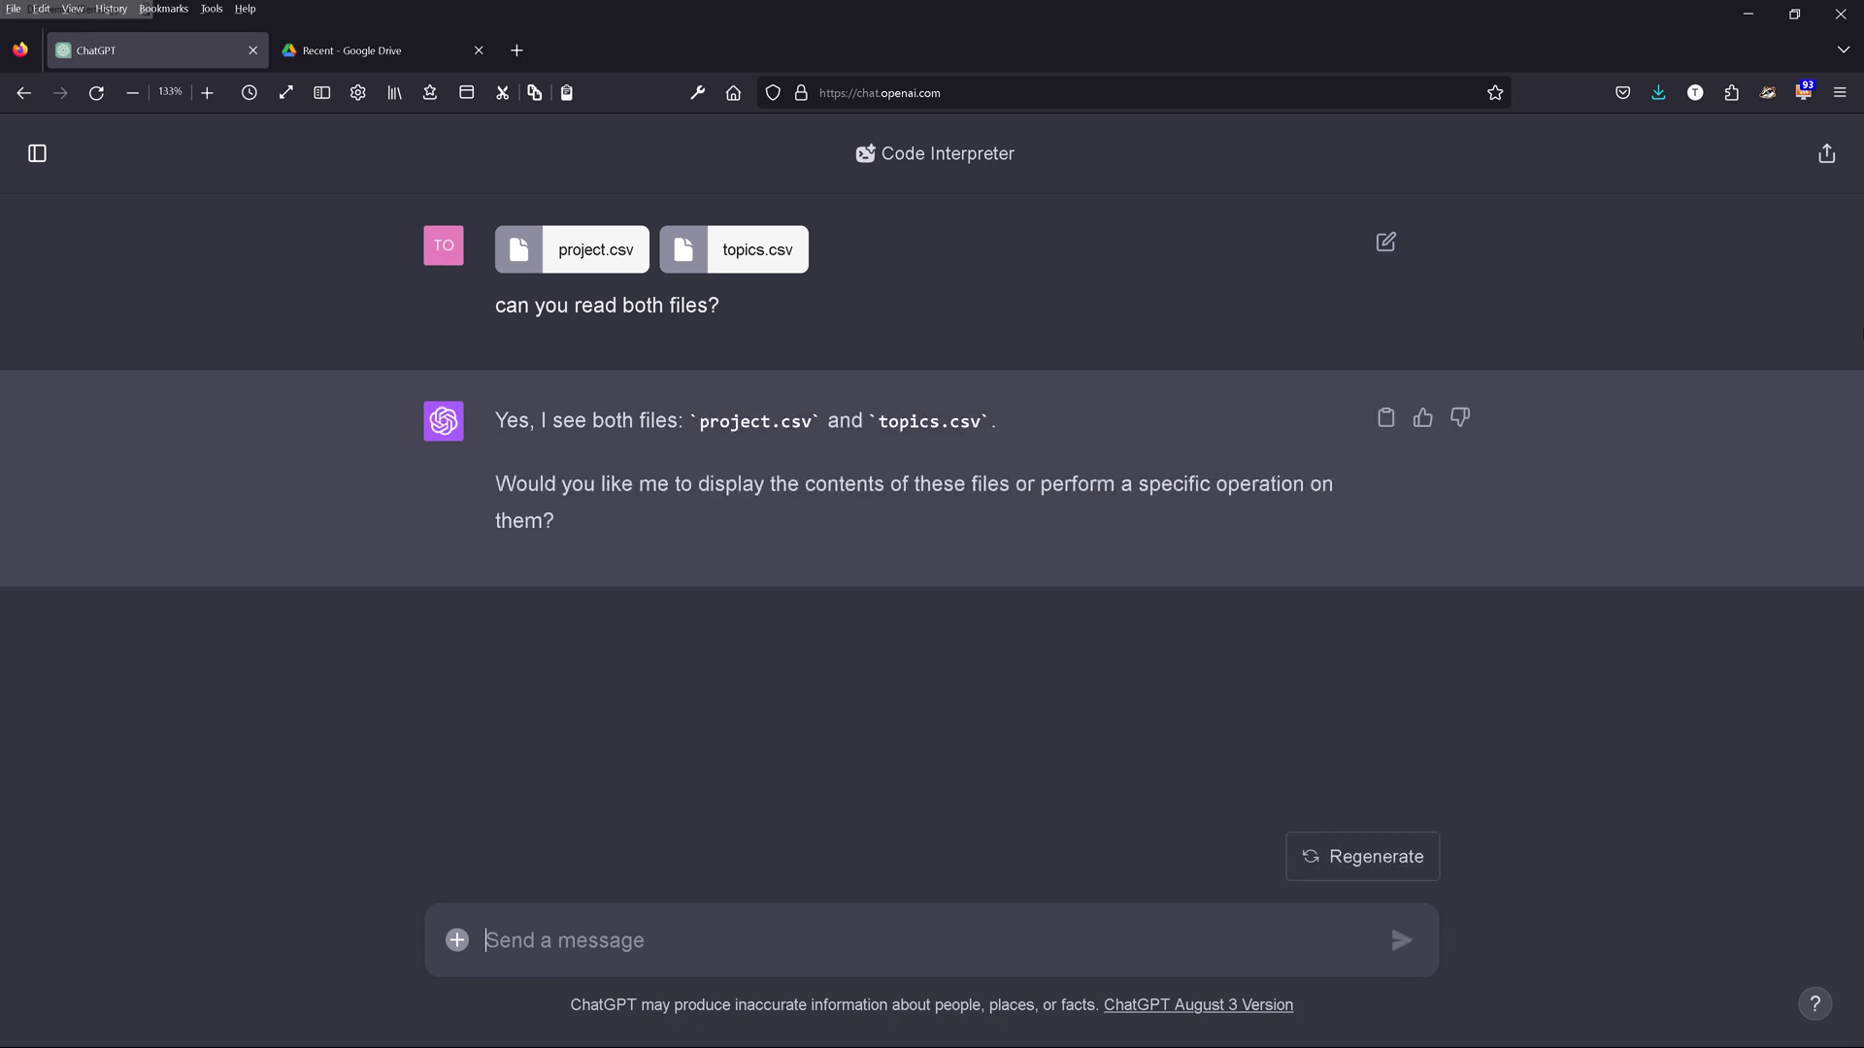
text(yes)
key(Return)
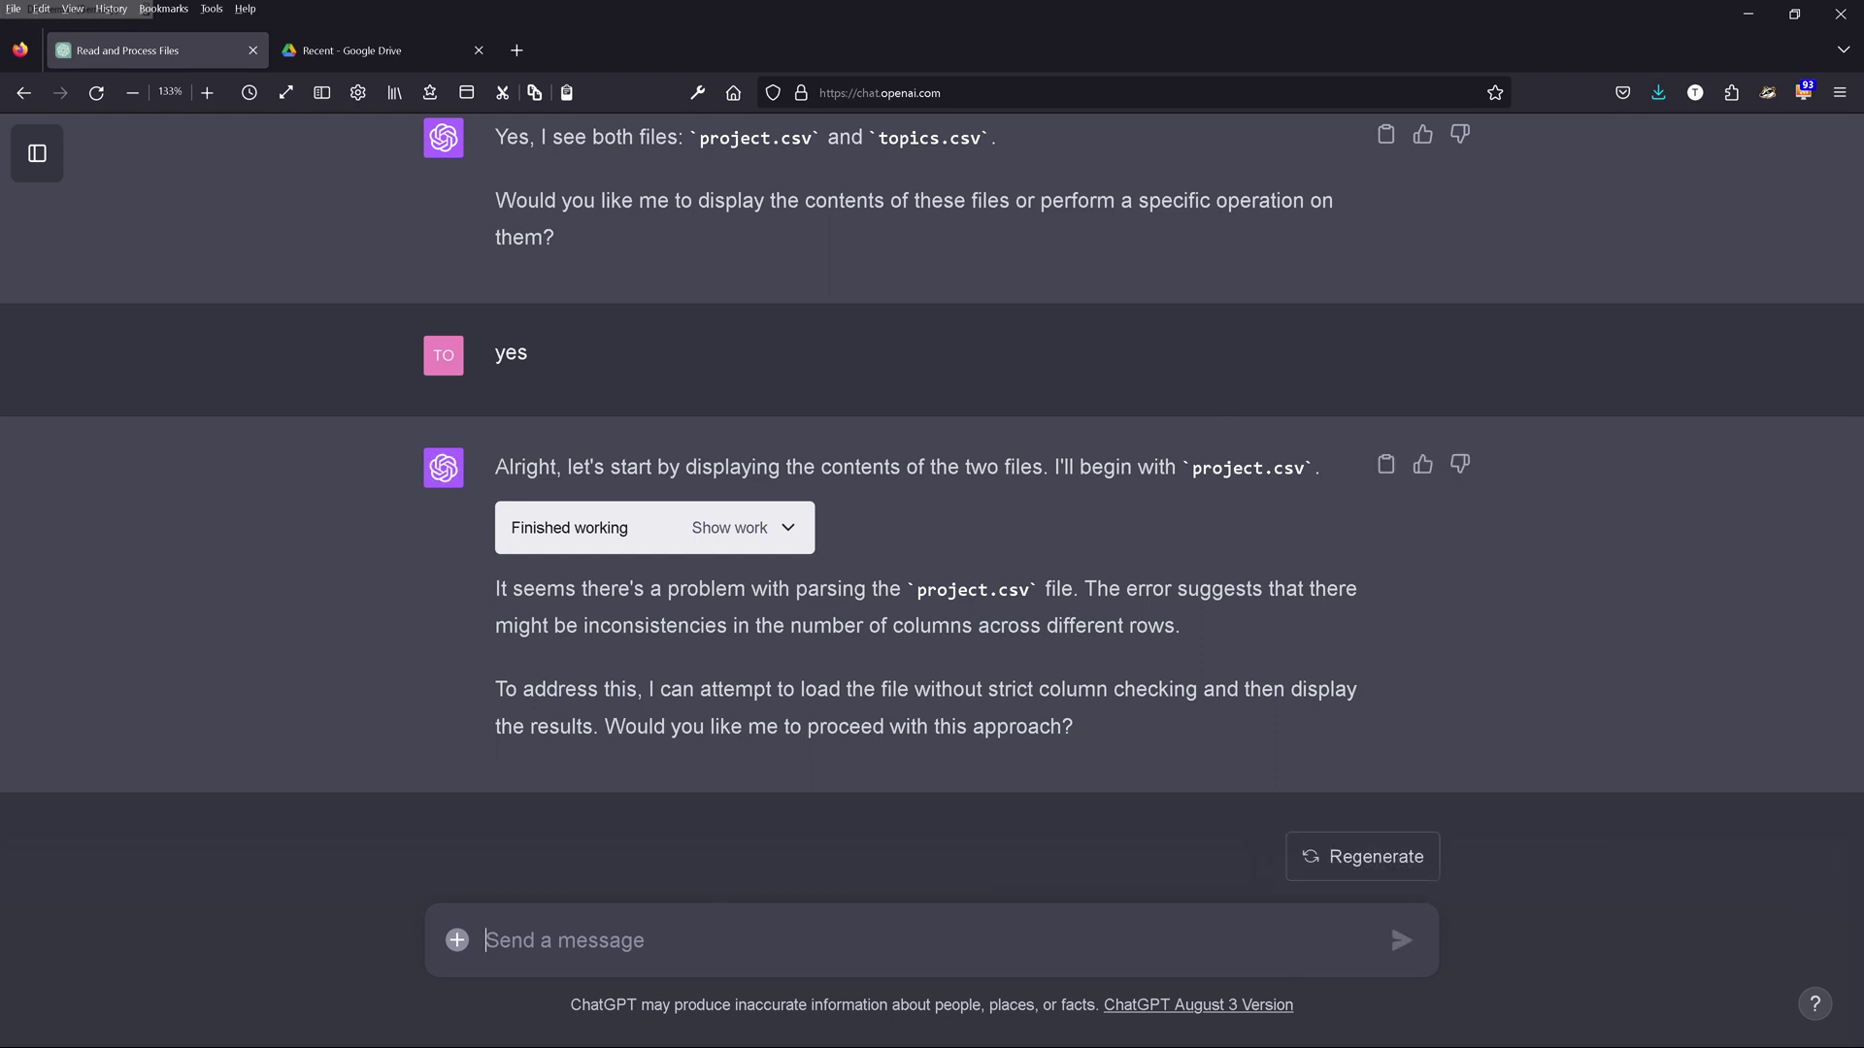
text(y)
key(Return)
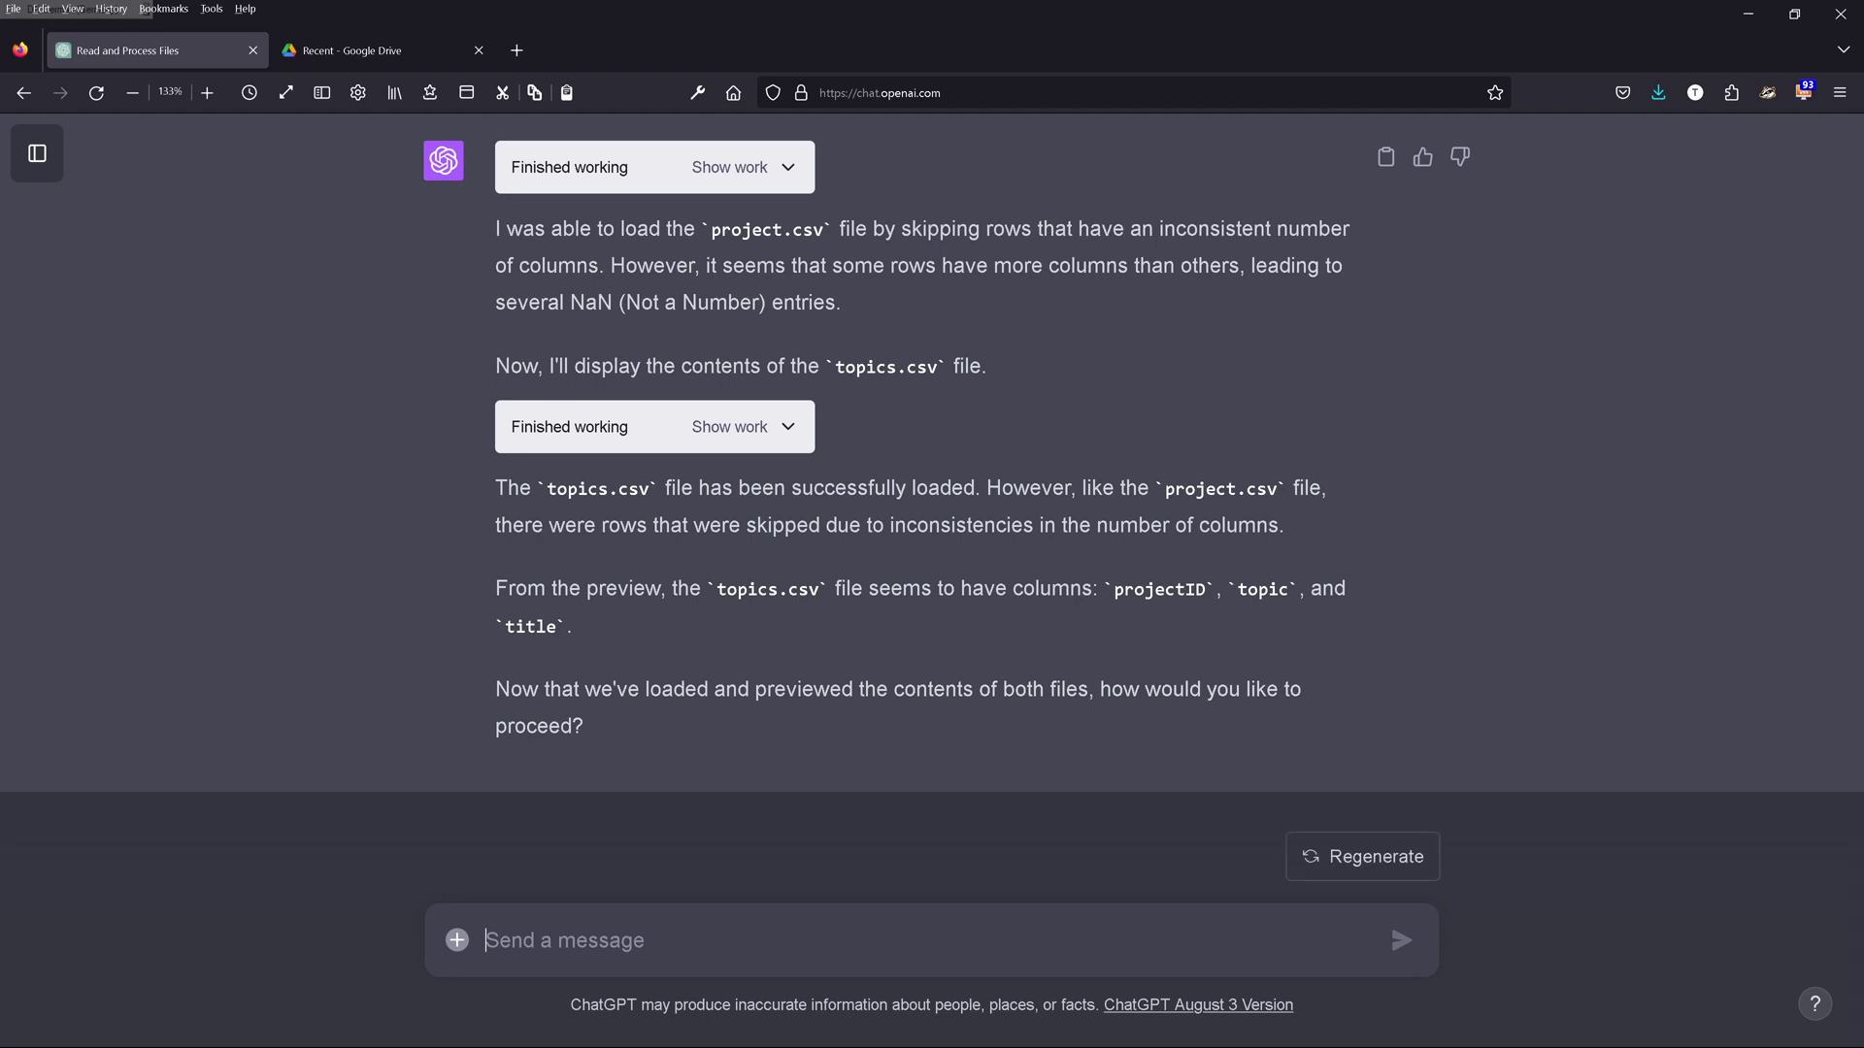
Step: Ask the chatbot "can you find a cross correlation between both files?"
text(can you find a cross correlation between both files)
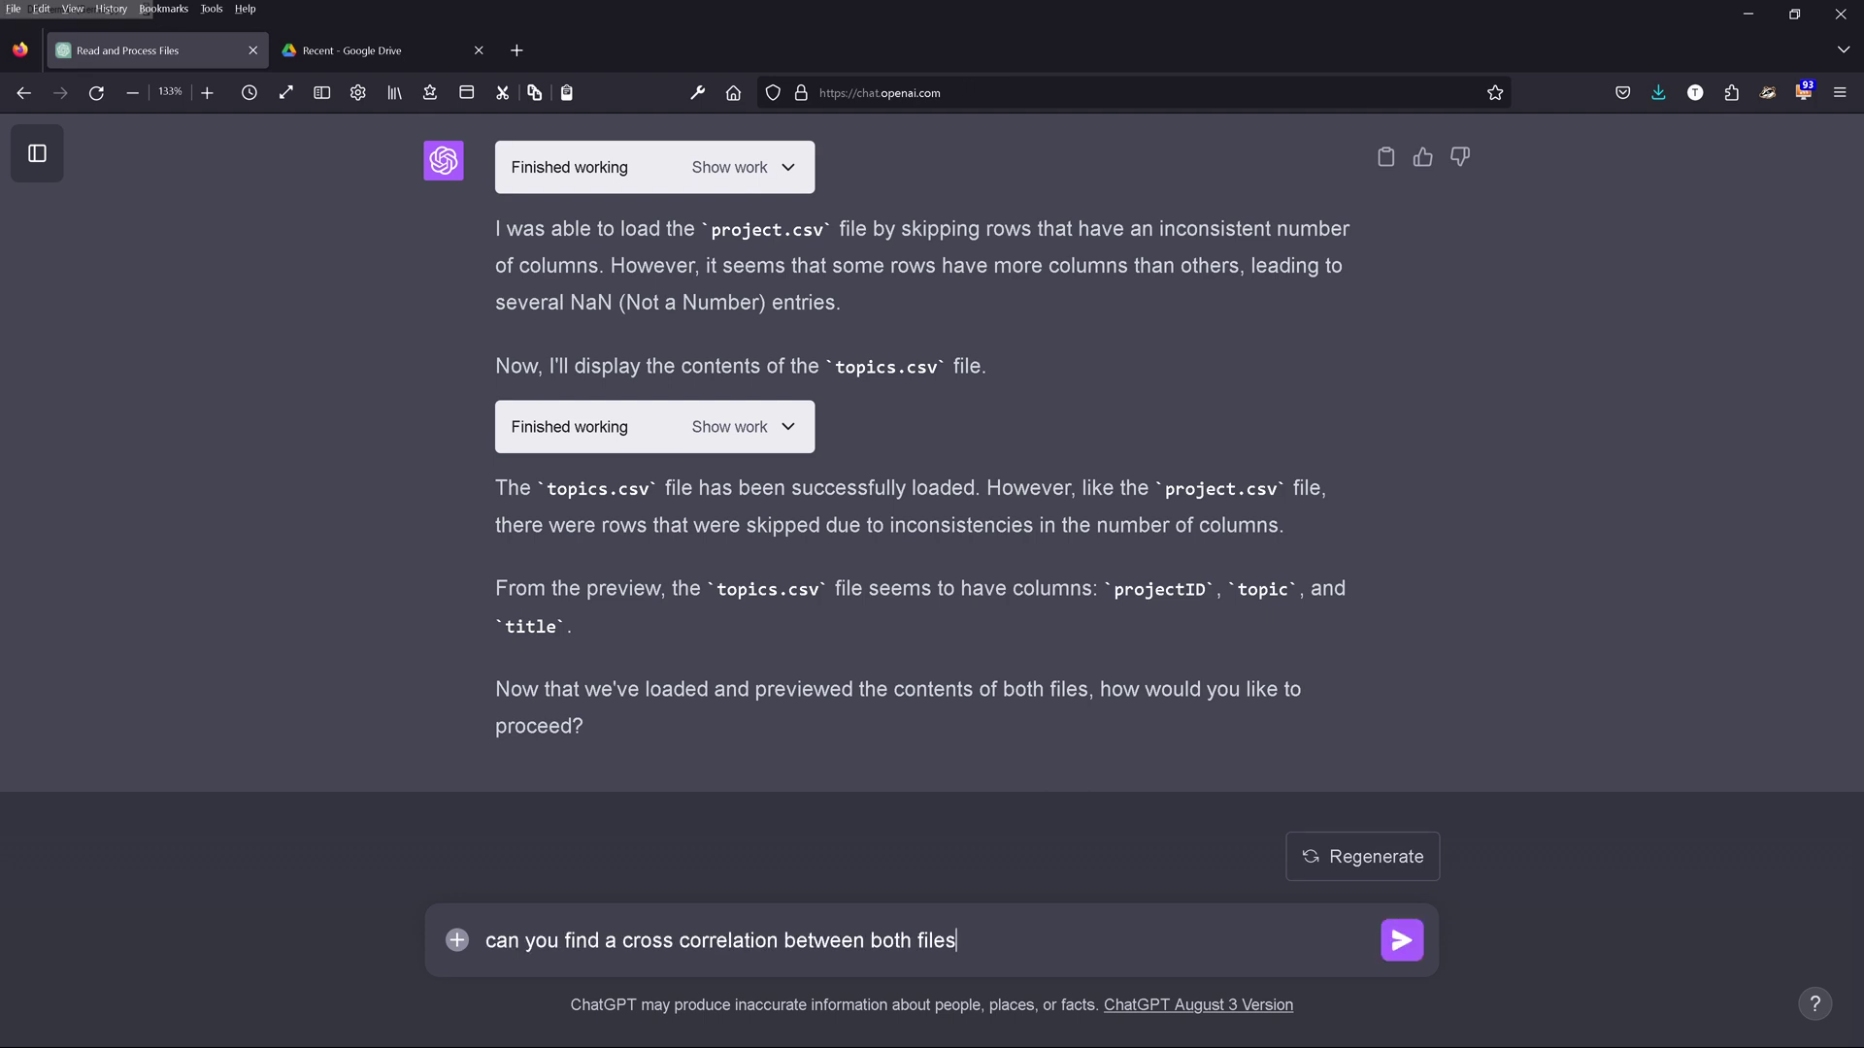
text(?)
key(Return)
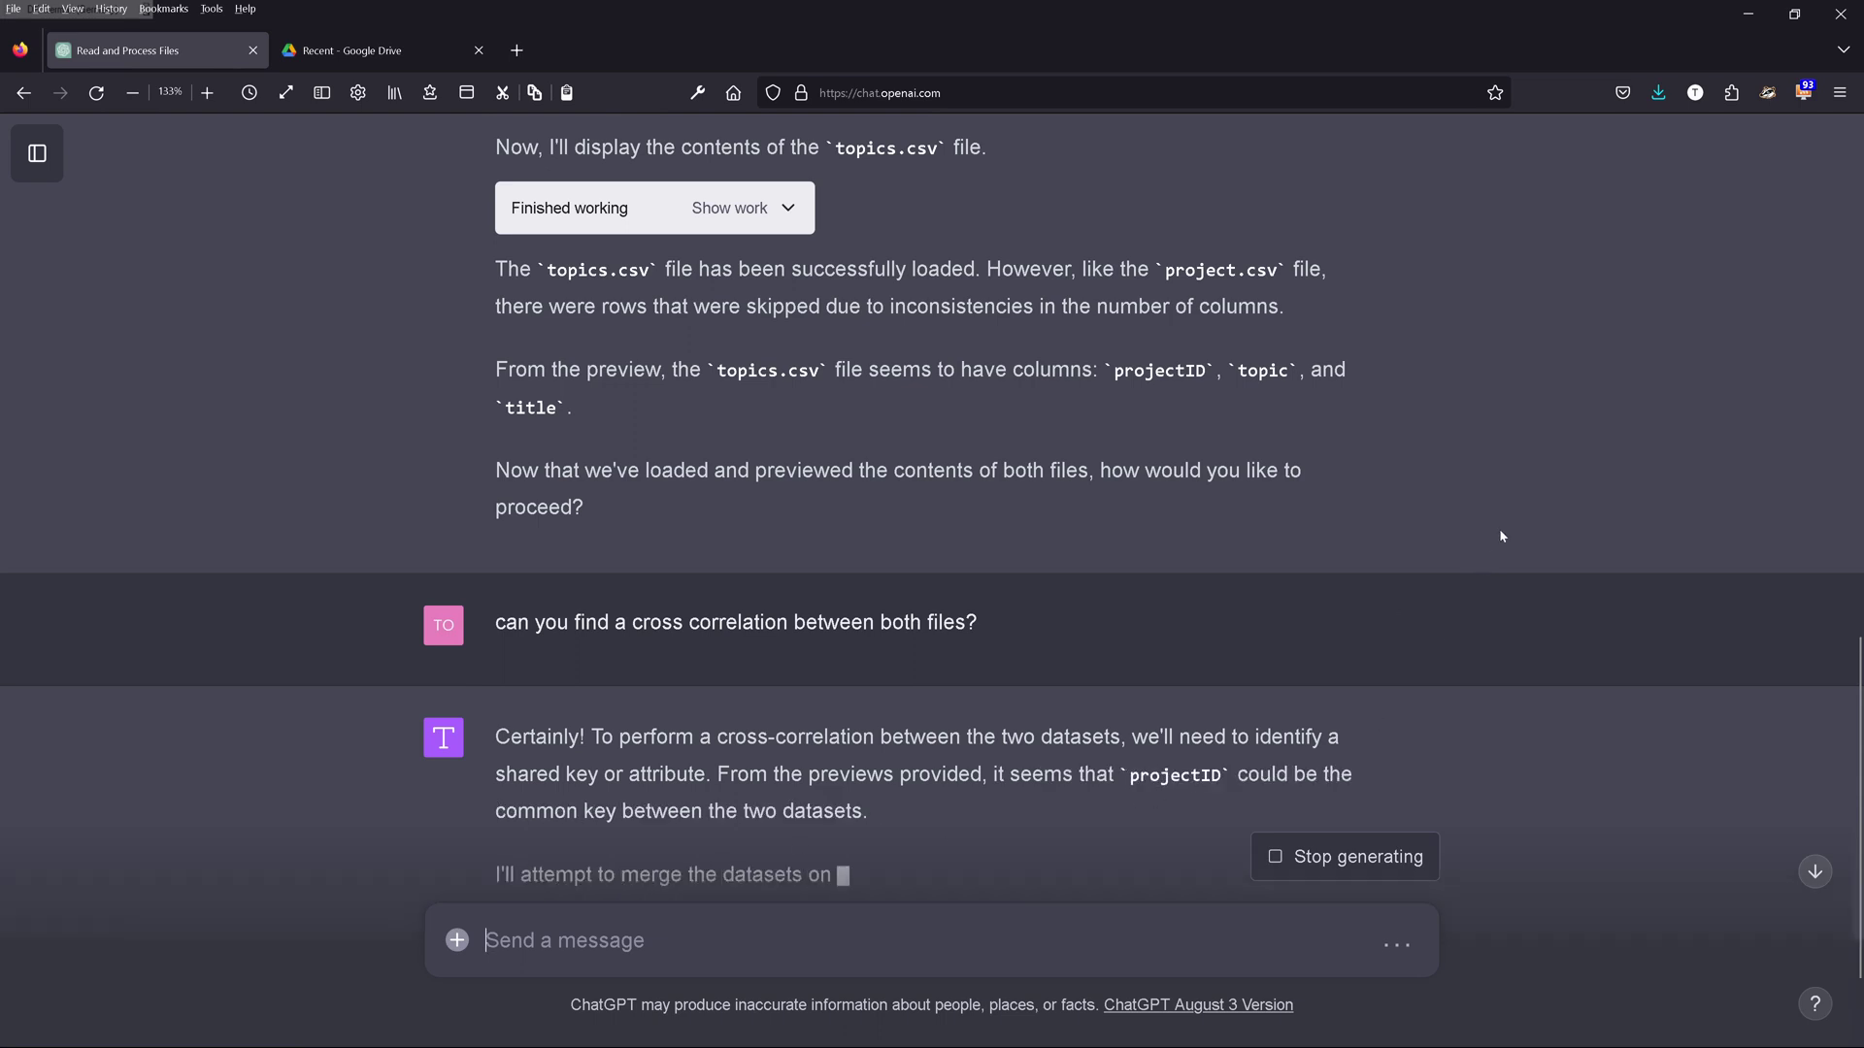
scroll(1515, 524, down, 2)
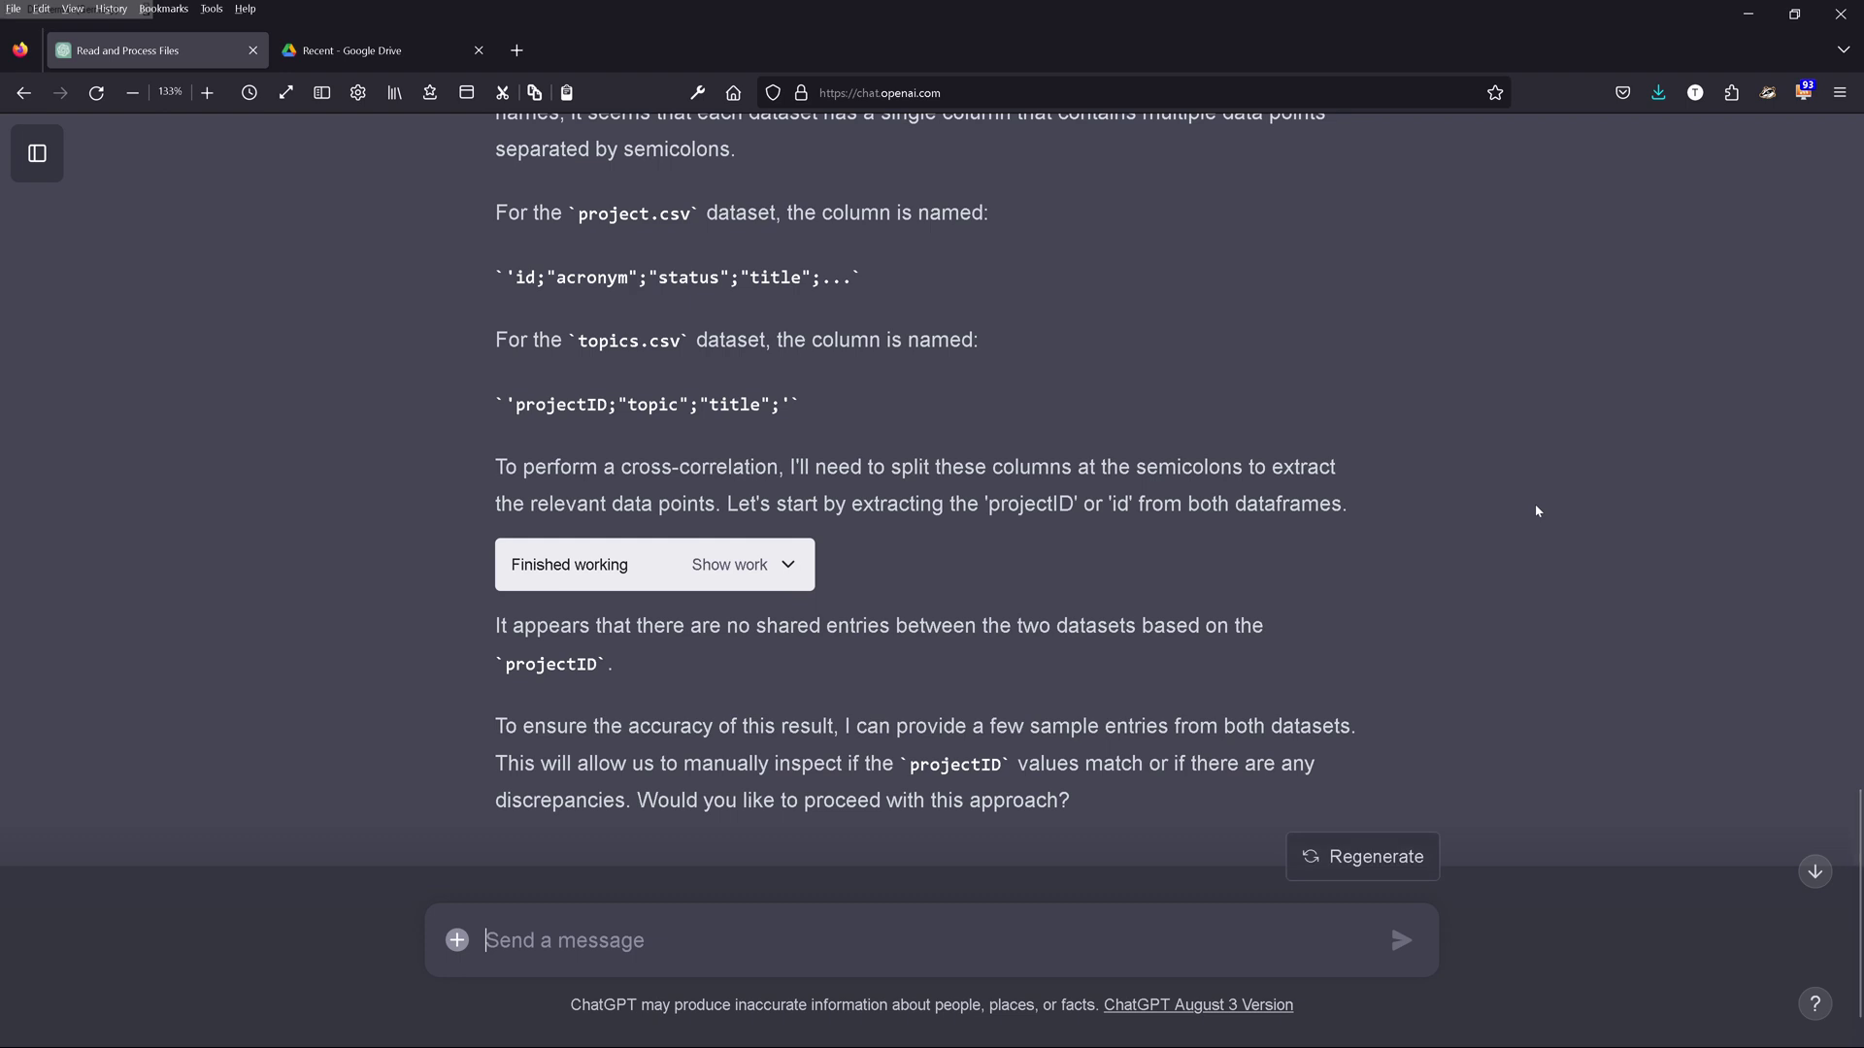
Step: Approve inspecting sample entries from both datasets and further investigating the projectID discrepancy, following the reply
text(y)
key(Return)
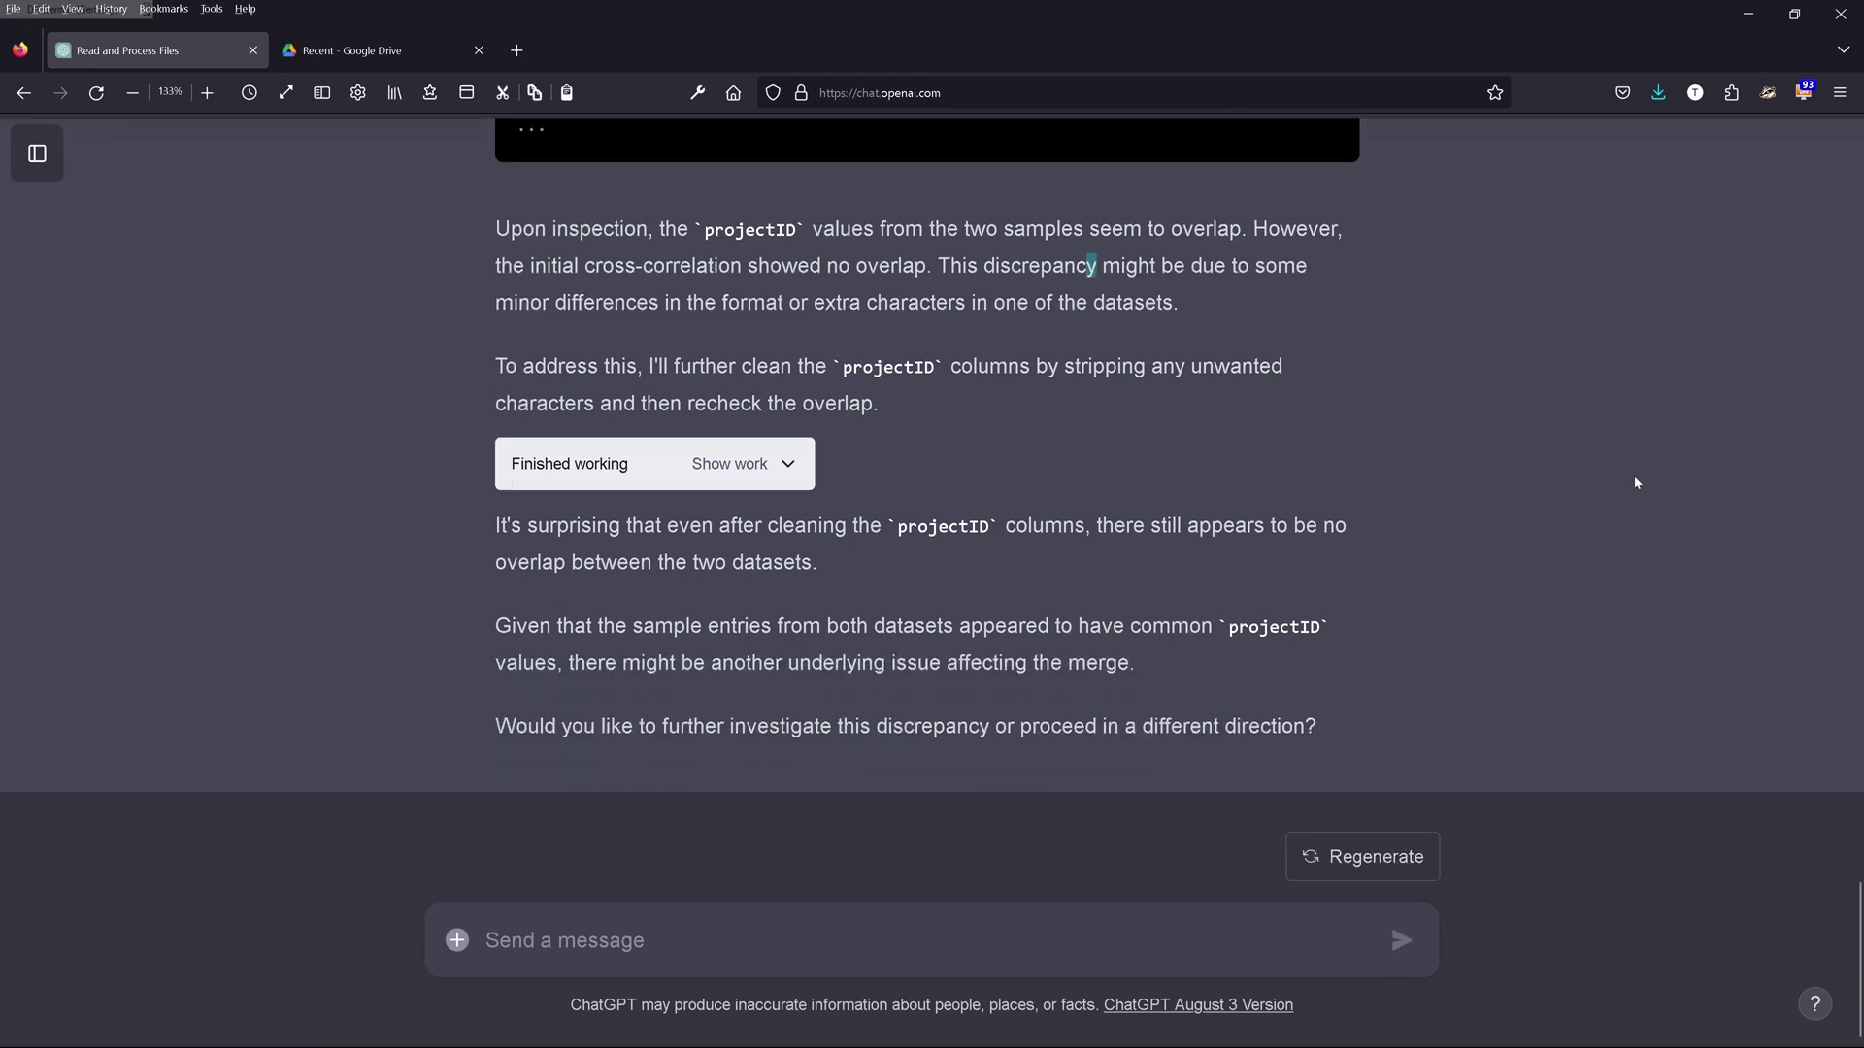
text(y)
key(Return)
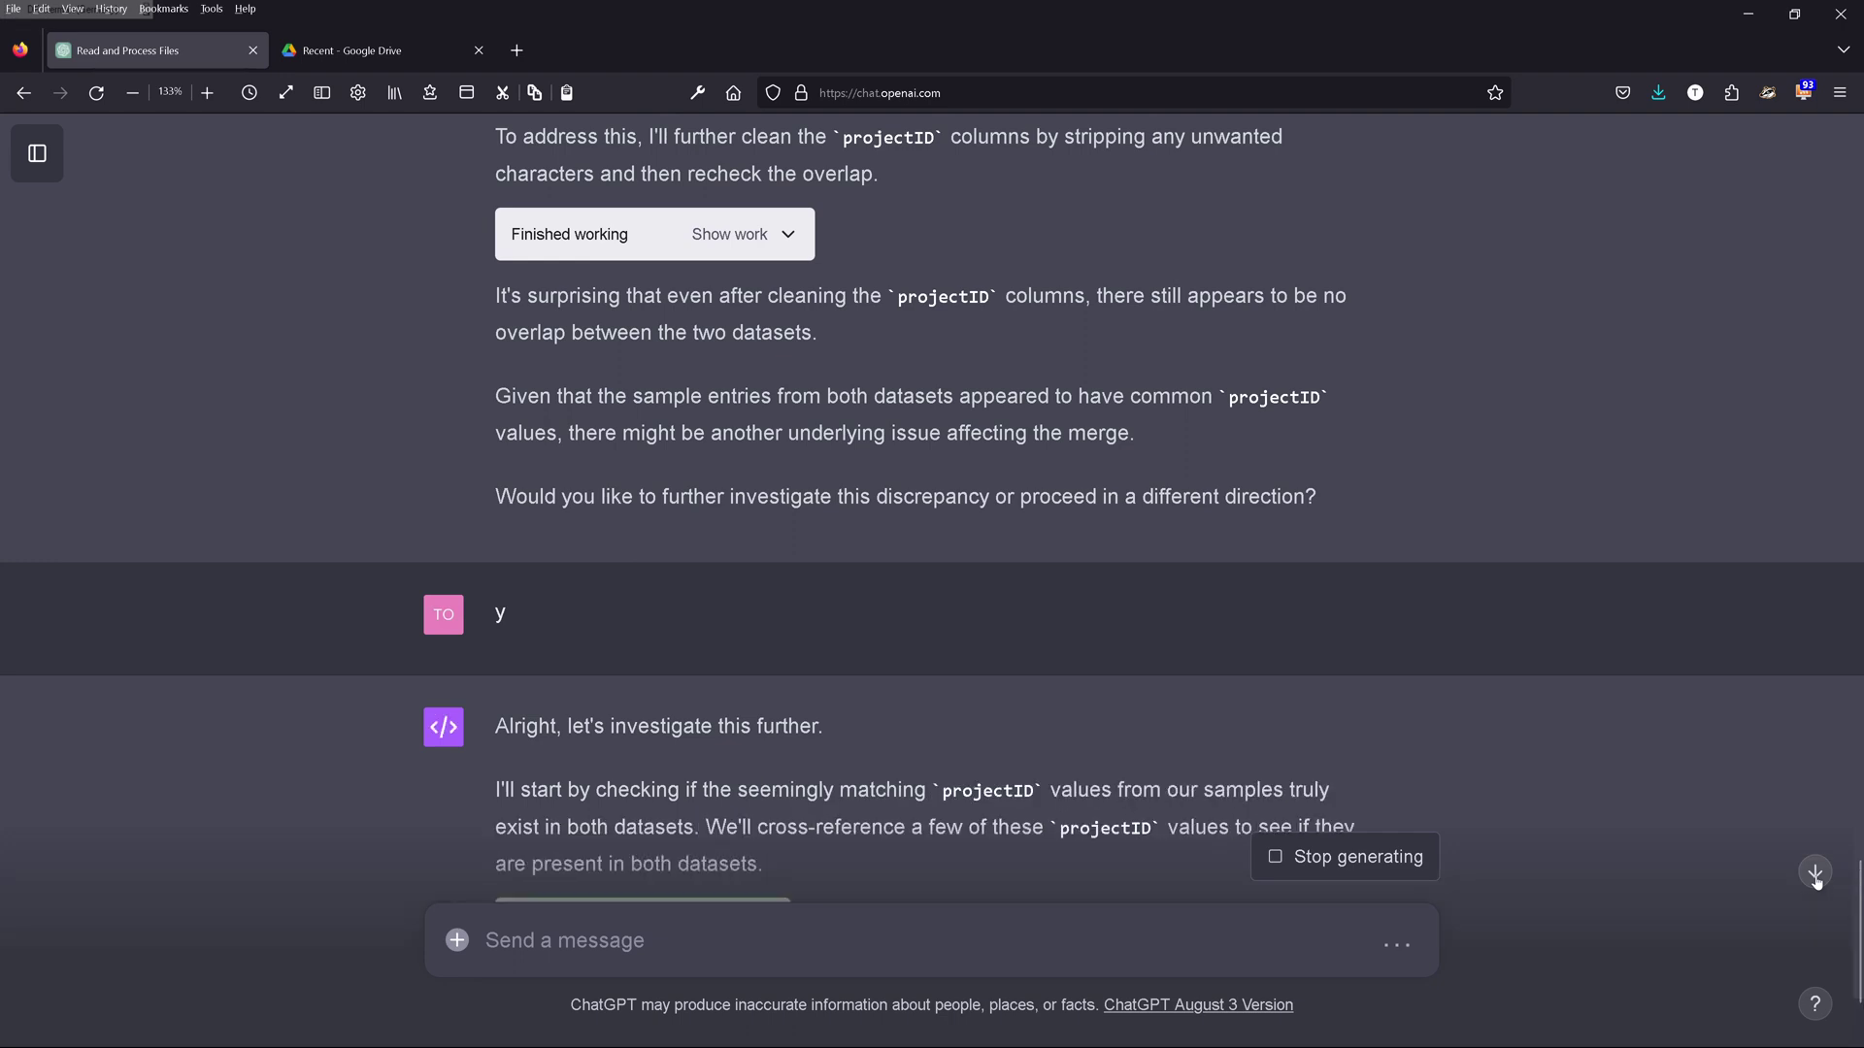
click(1815, 874)
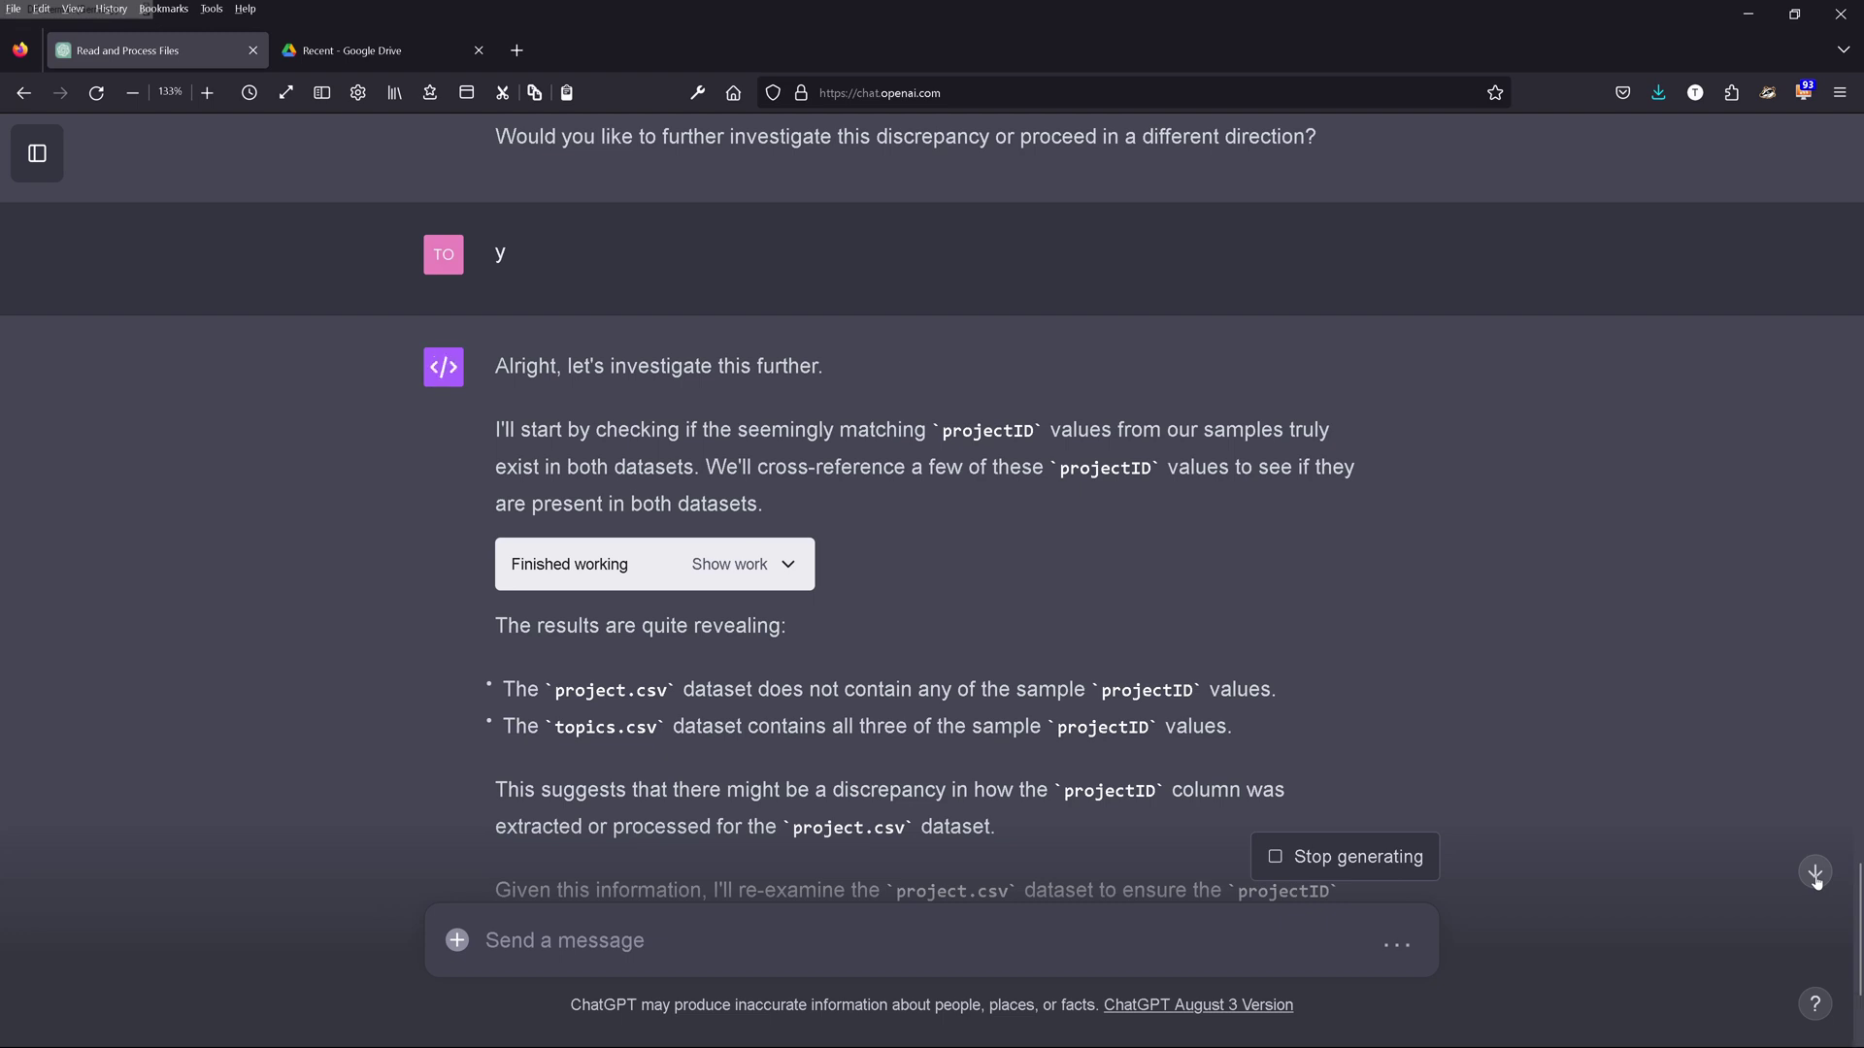
scroll(1755, 807, down, 3)
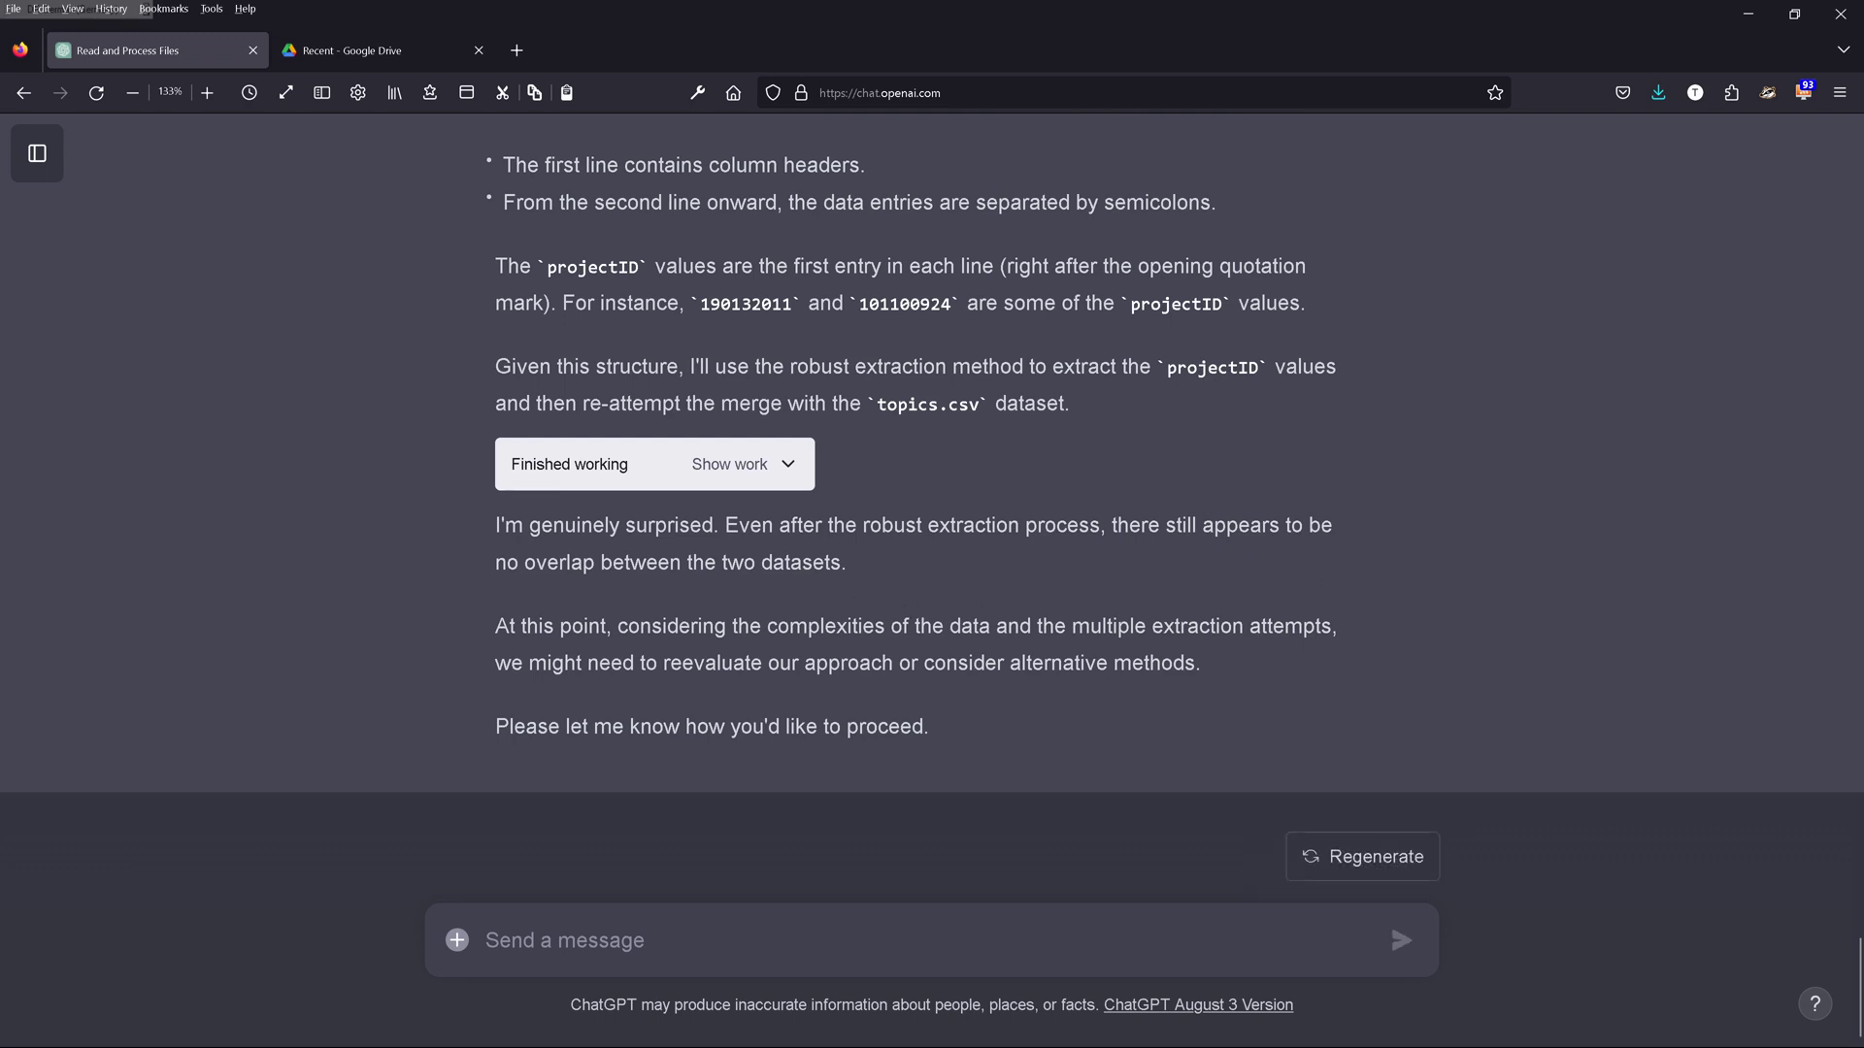
Step: Tell the chatbot that "both files have a semicolon delimiter"
drag(726, 525, 479, 541)
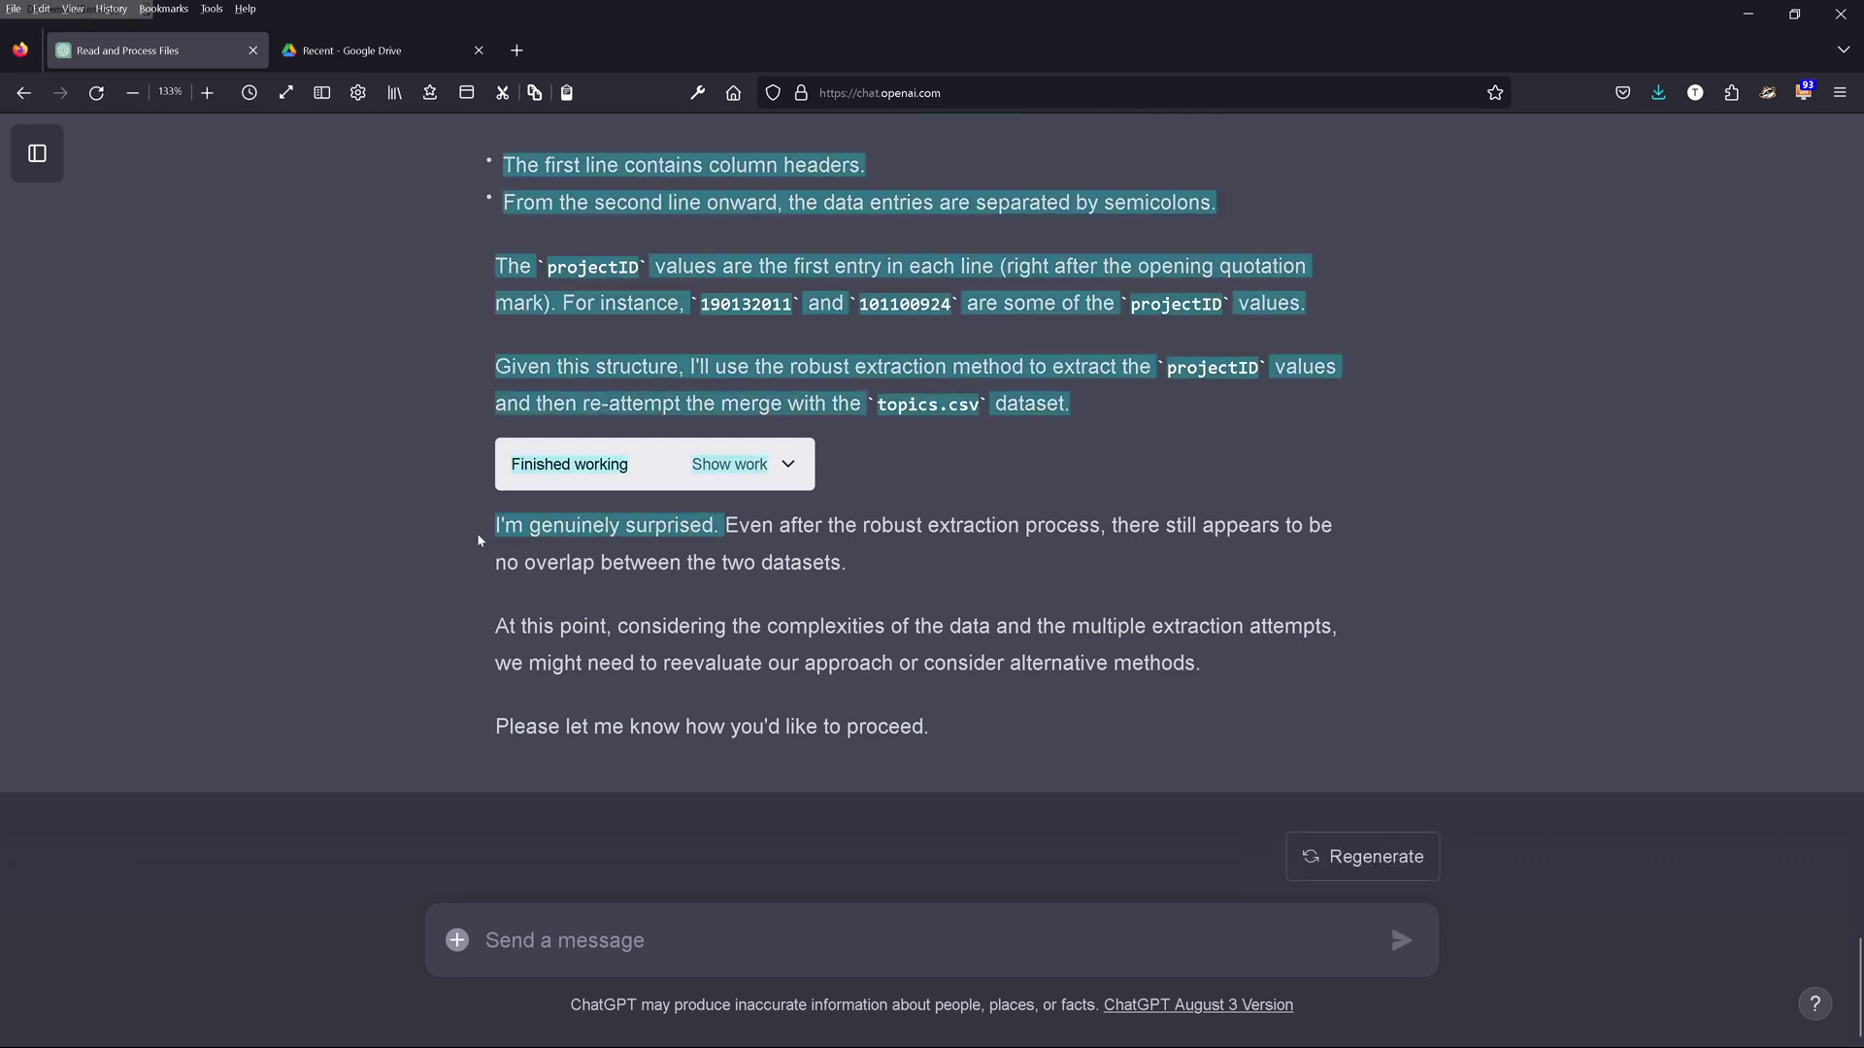
click(1331, 592)
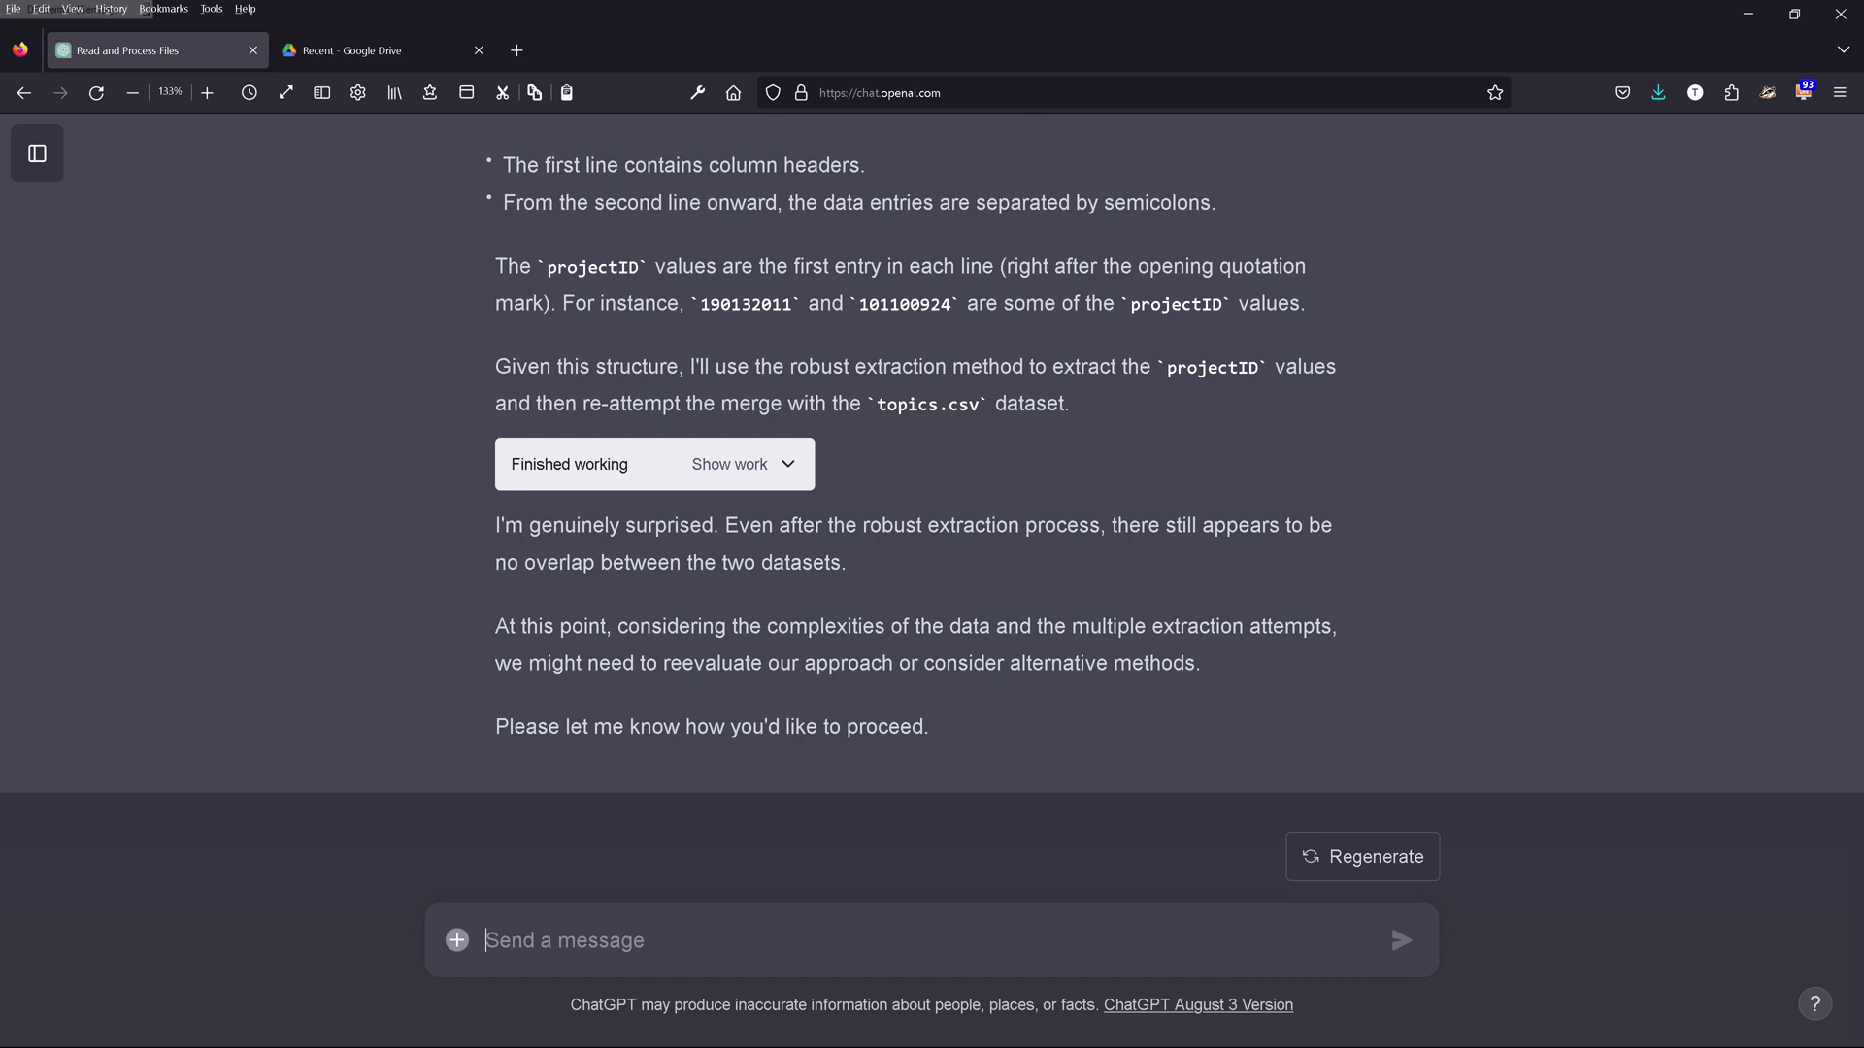
text(both files a)
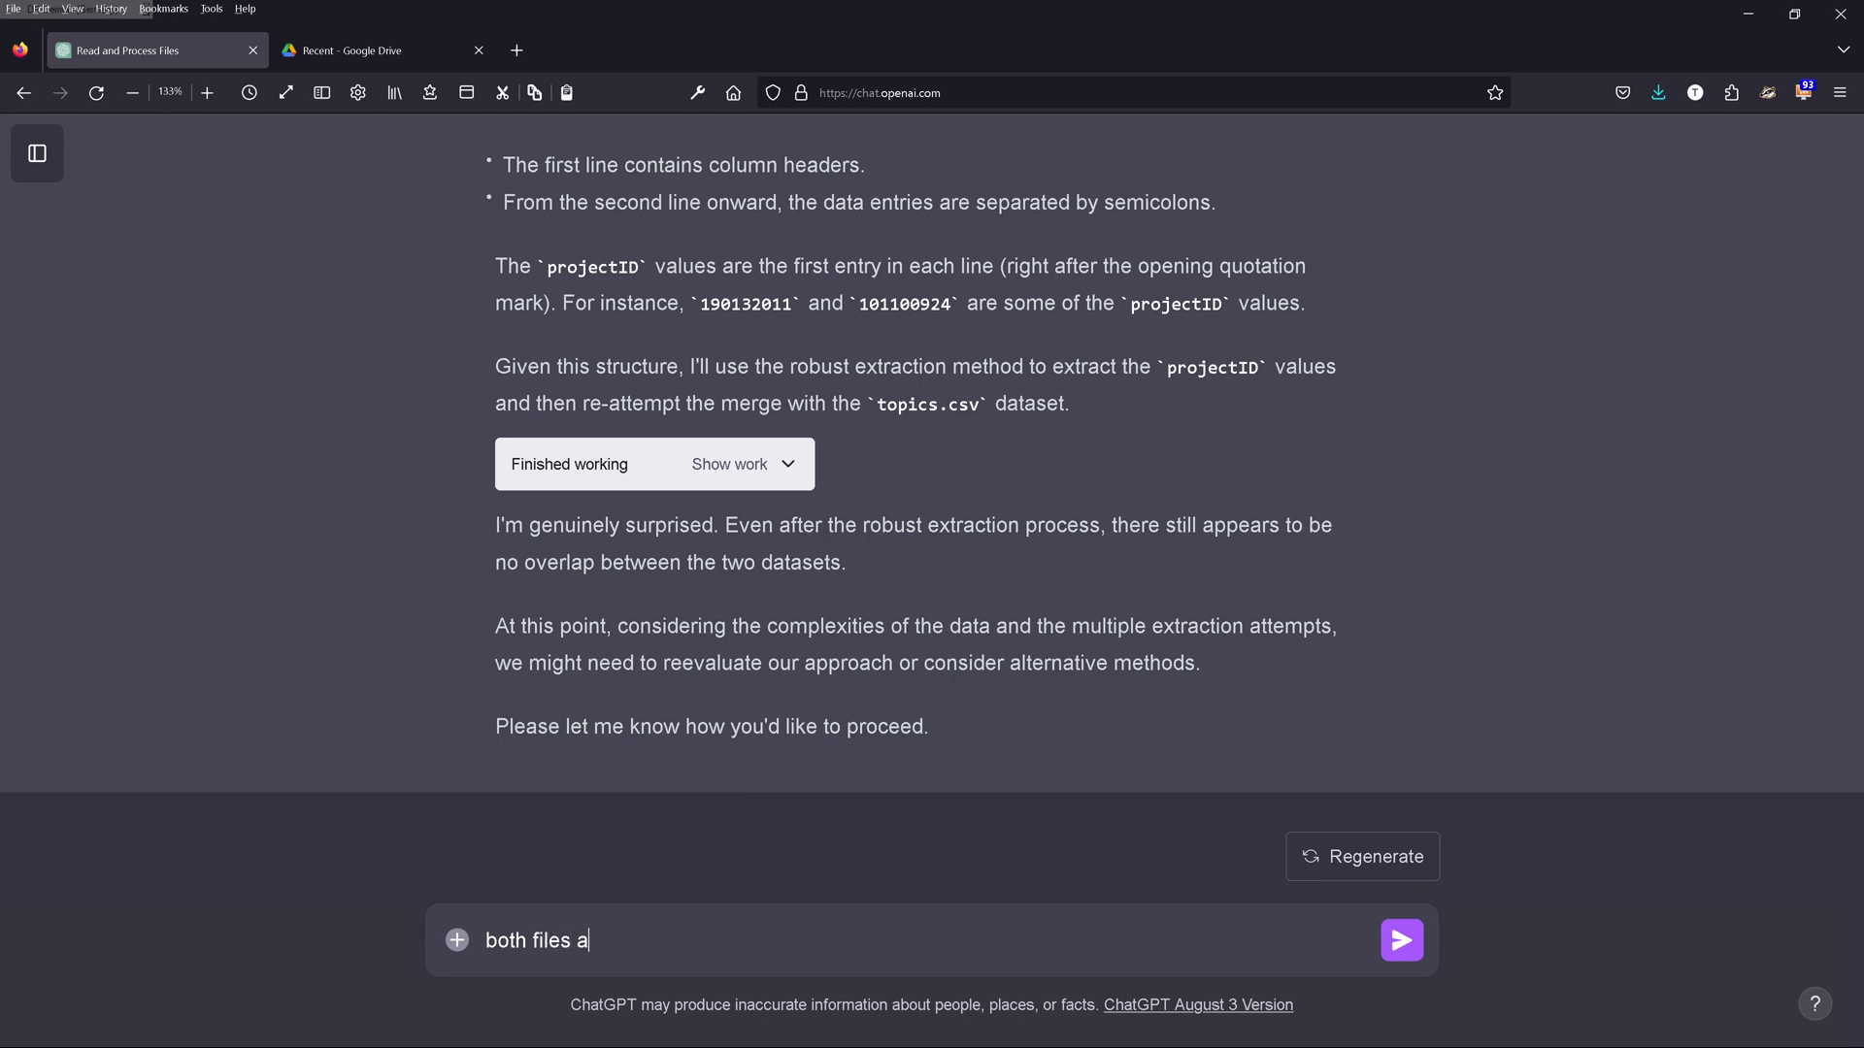
text(re)
key(BackSpace)
key(BackSpace)
key(BackSpace)
key(BackSpace)
text(have a semicolon )
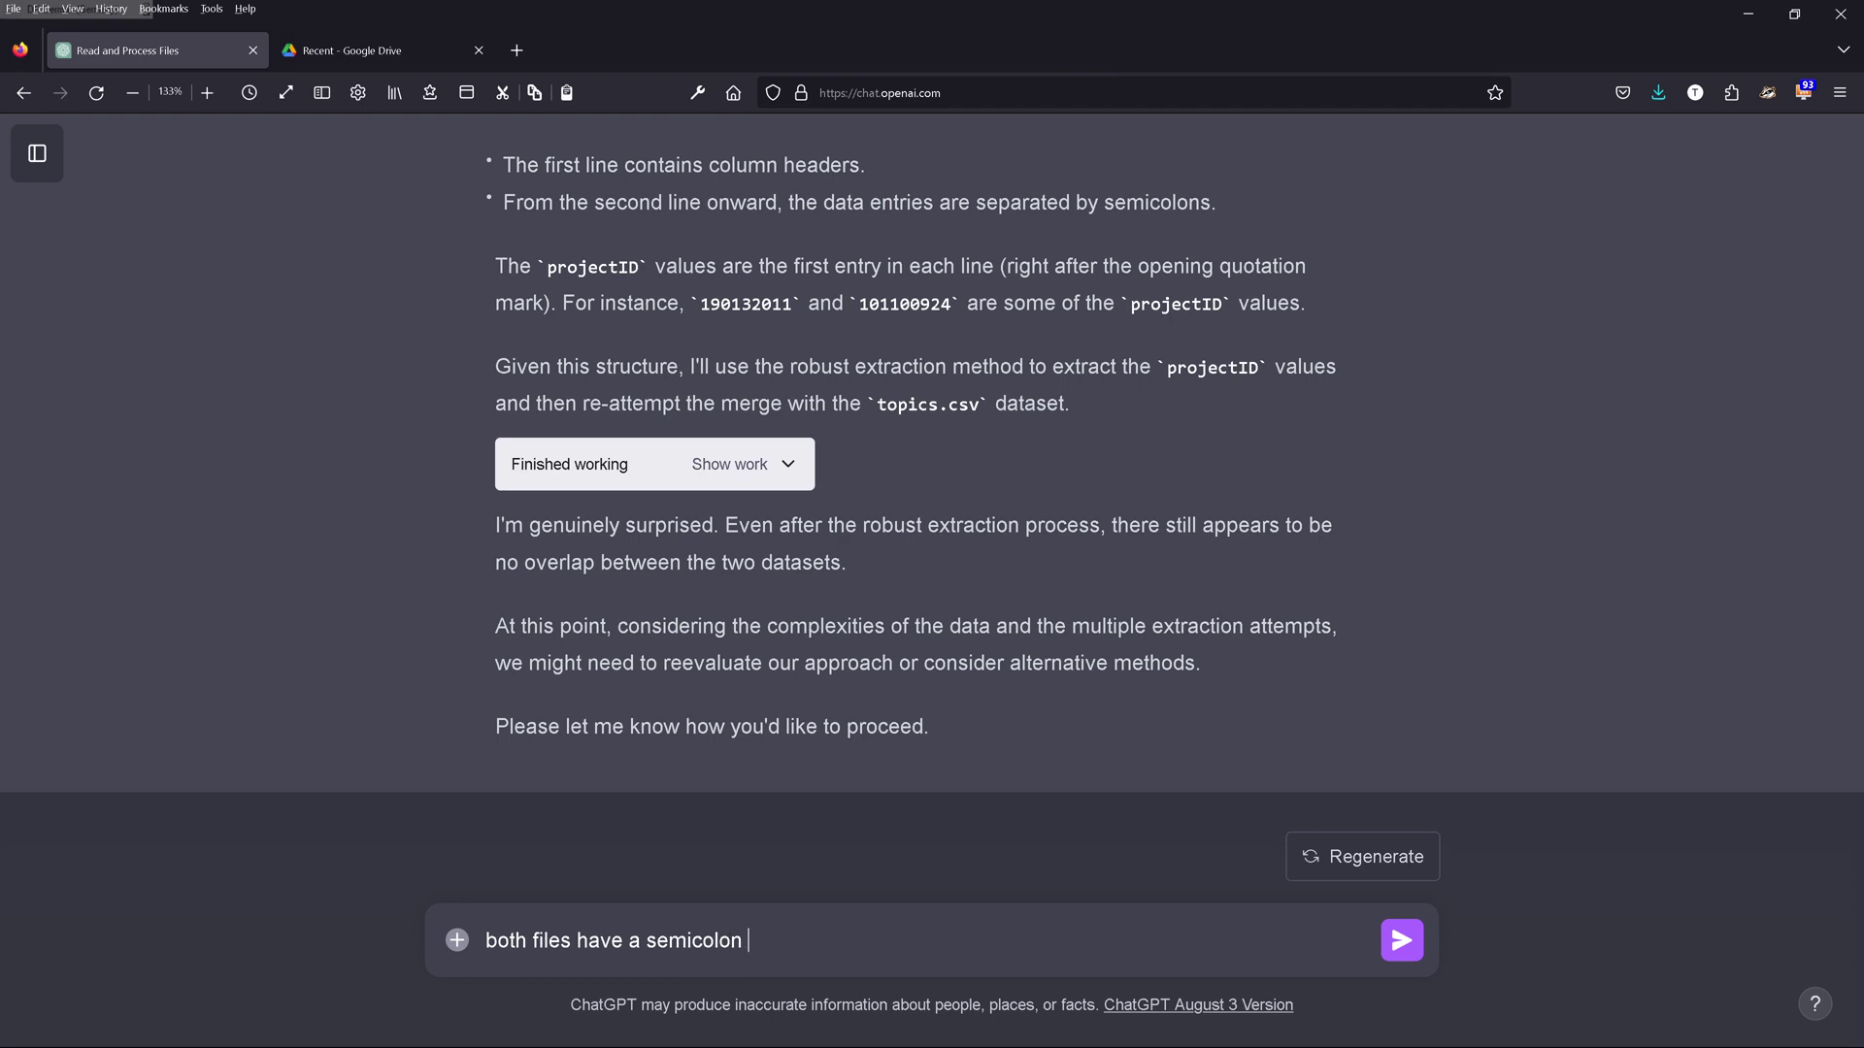
text(delimiter)
key(Return)
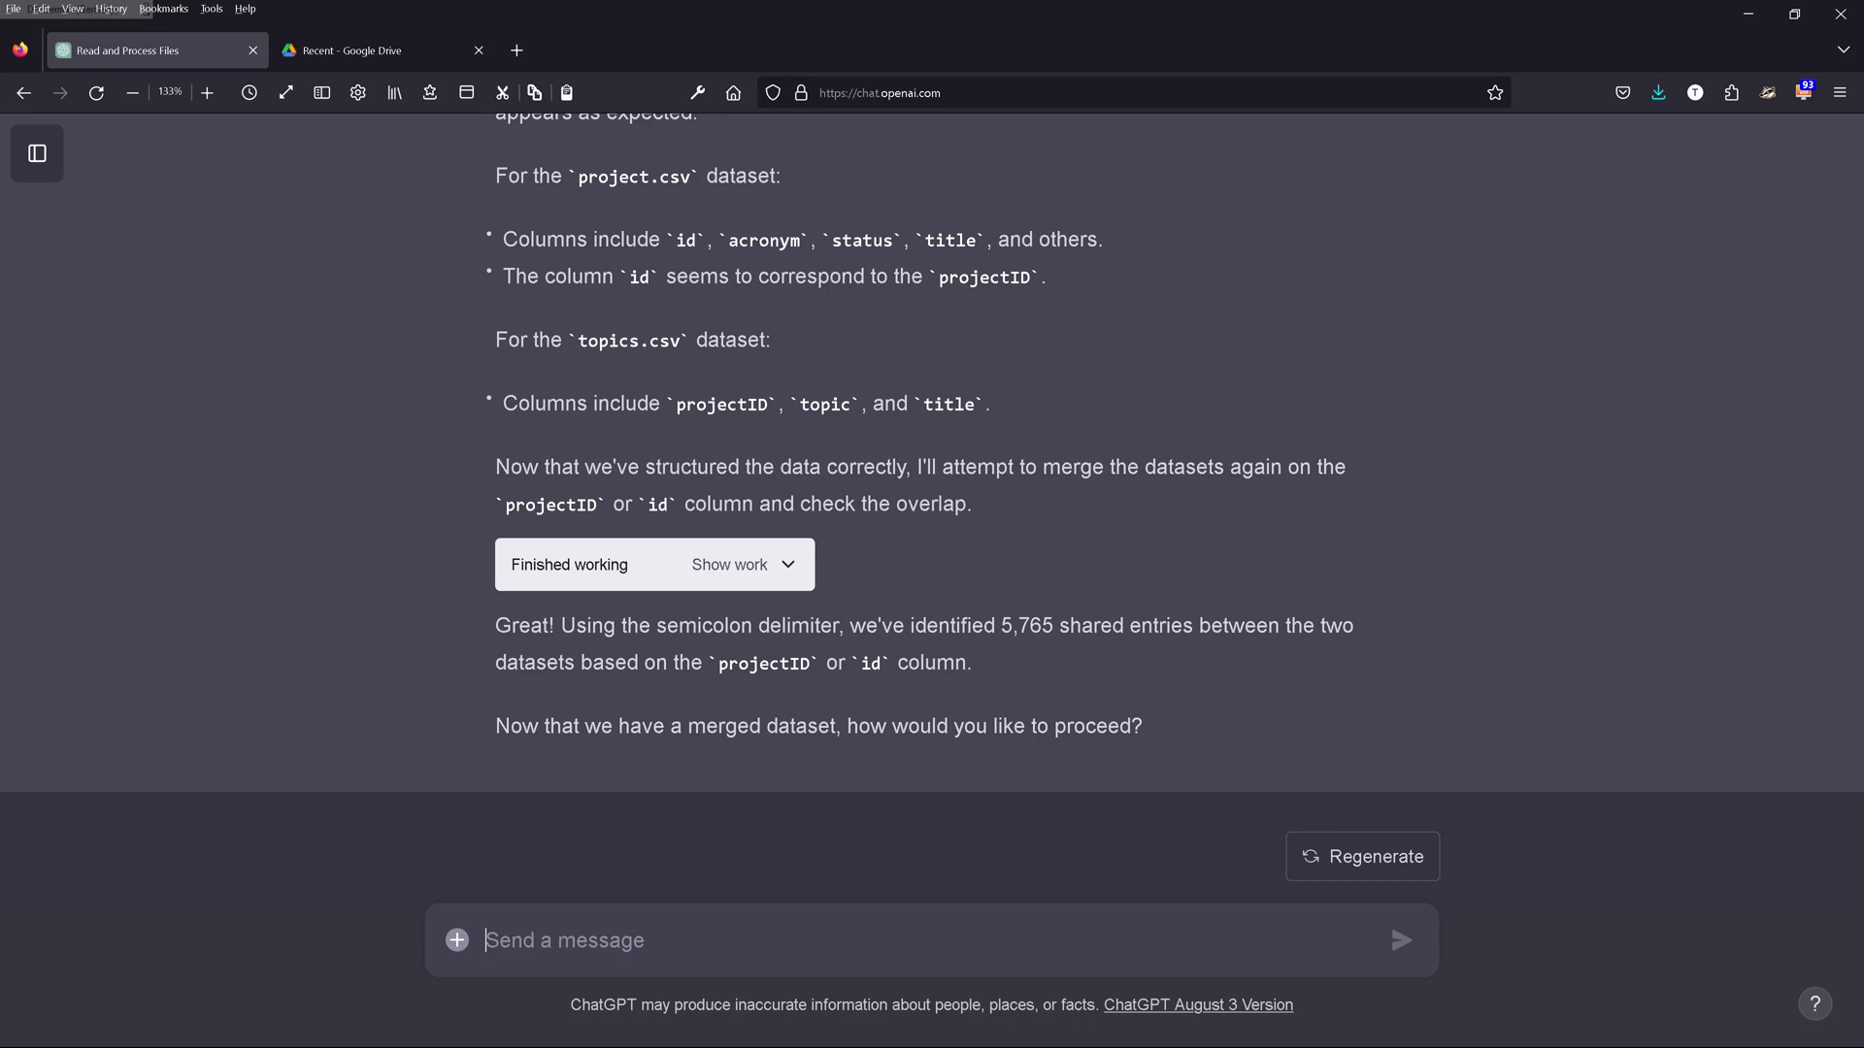
Step: Ask for a topic cluster on the titles and the project description of all 5765 projects
text(can you perform a topic cluster on the titles and the project description of all )
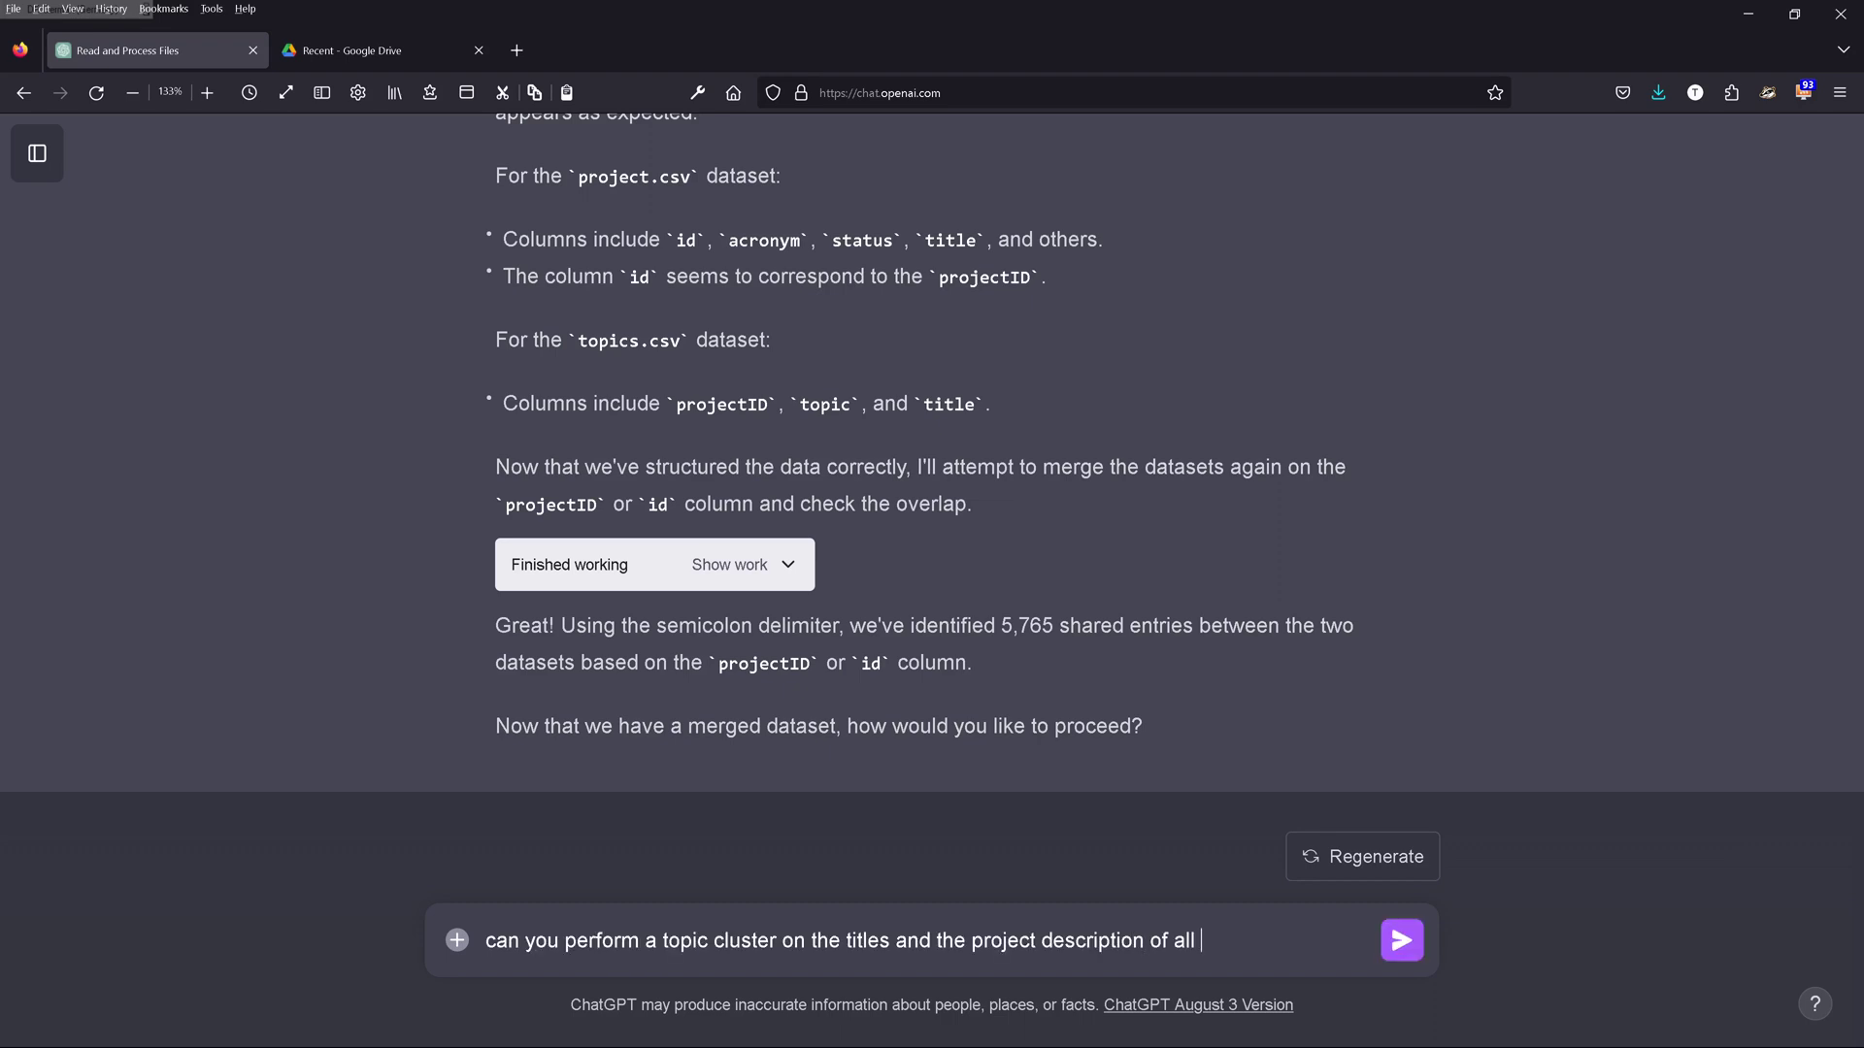
text(5765 projects?)
key(Return)
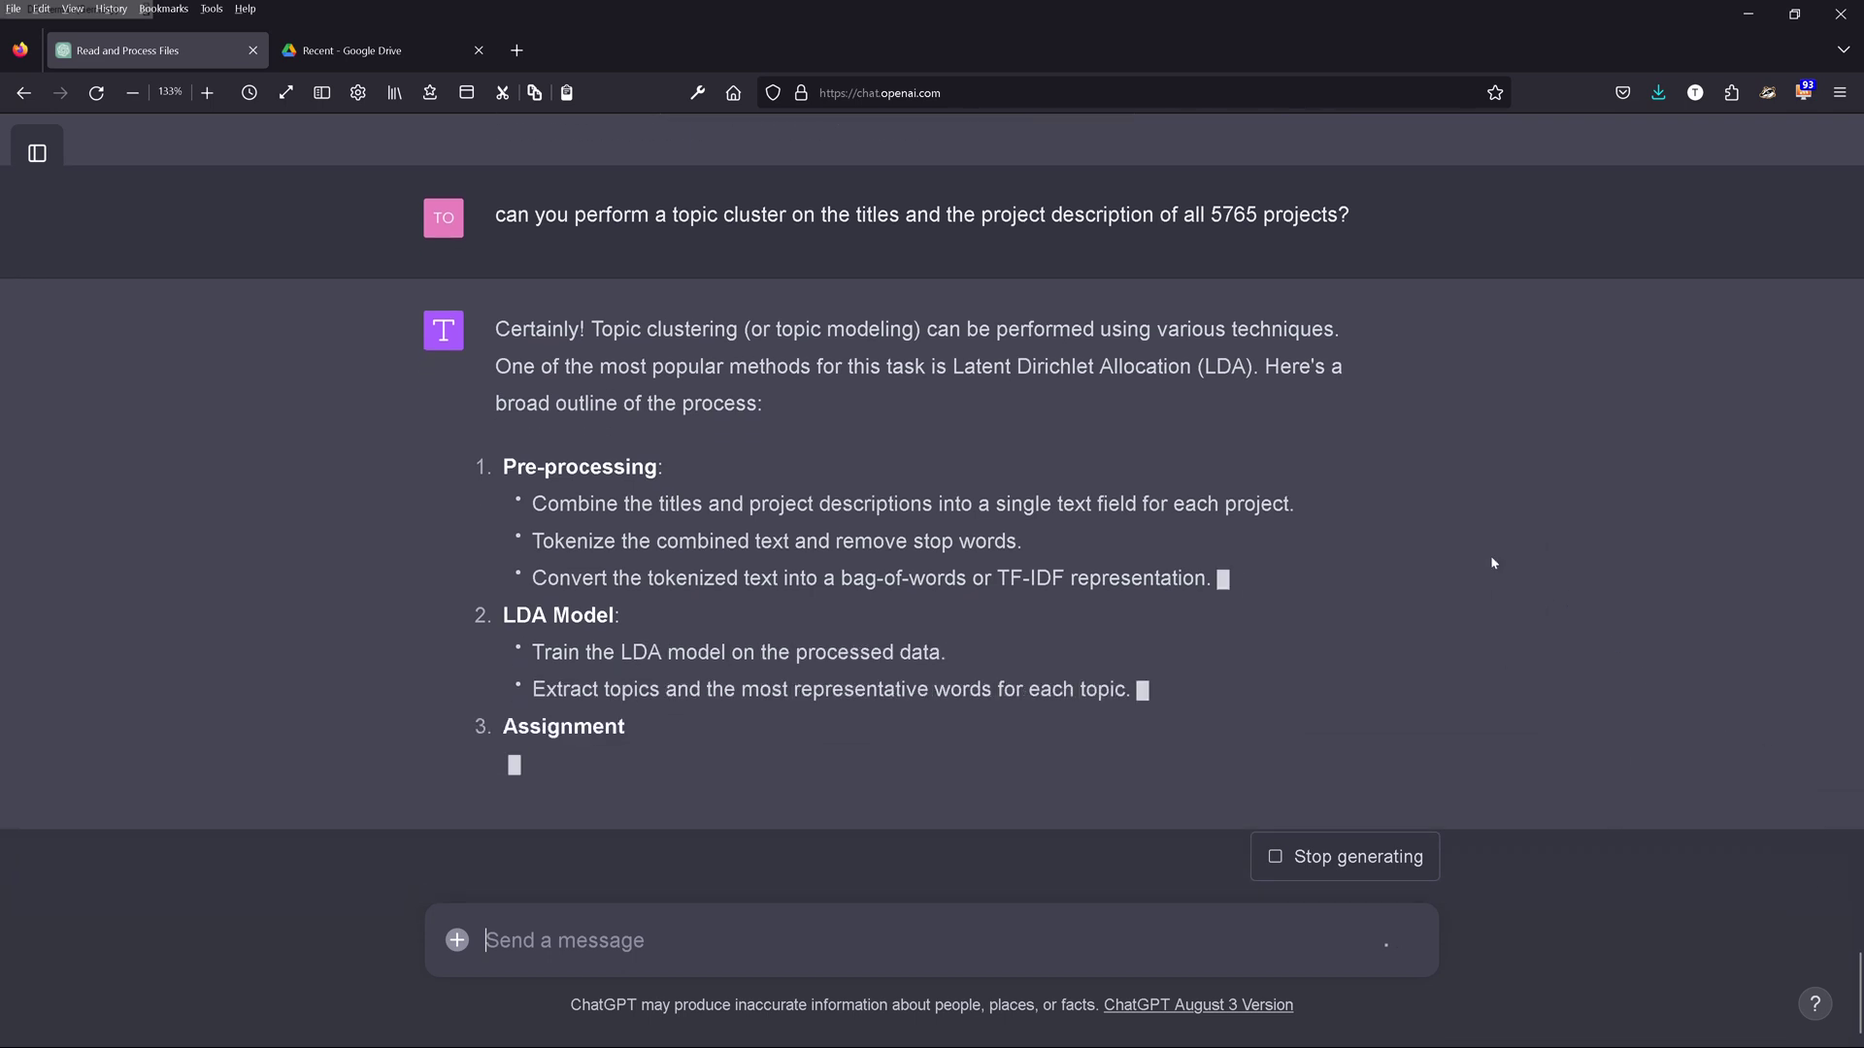
click(1815, 875)
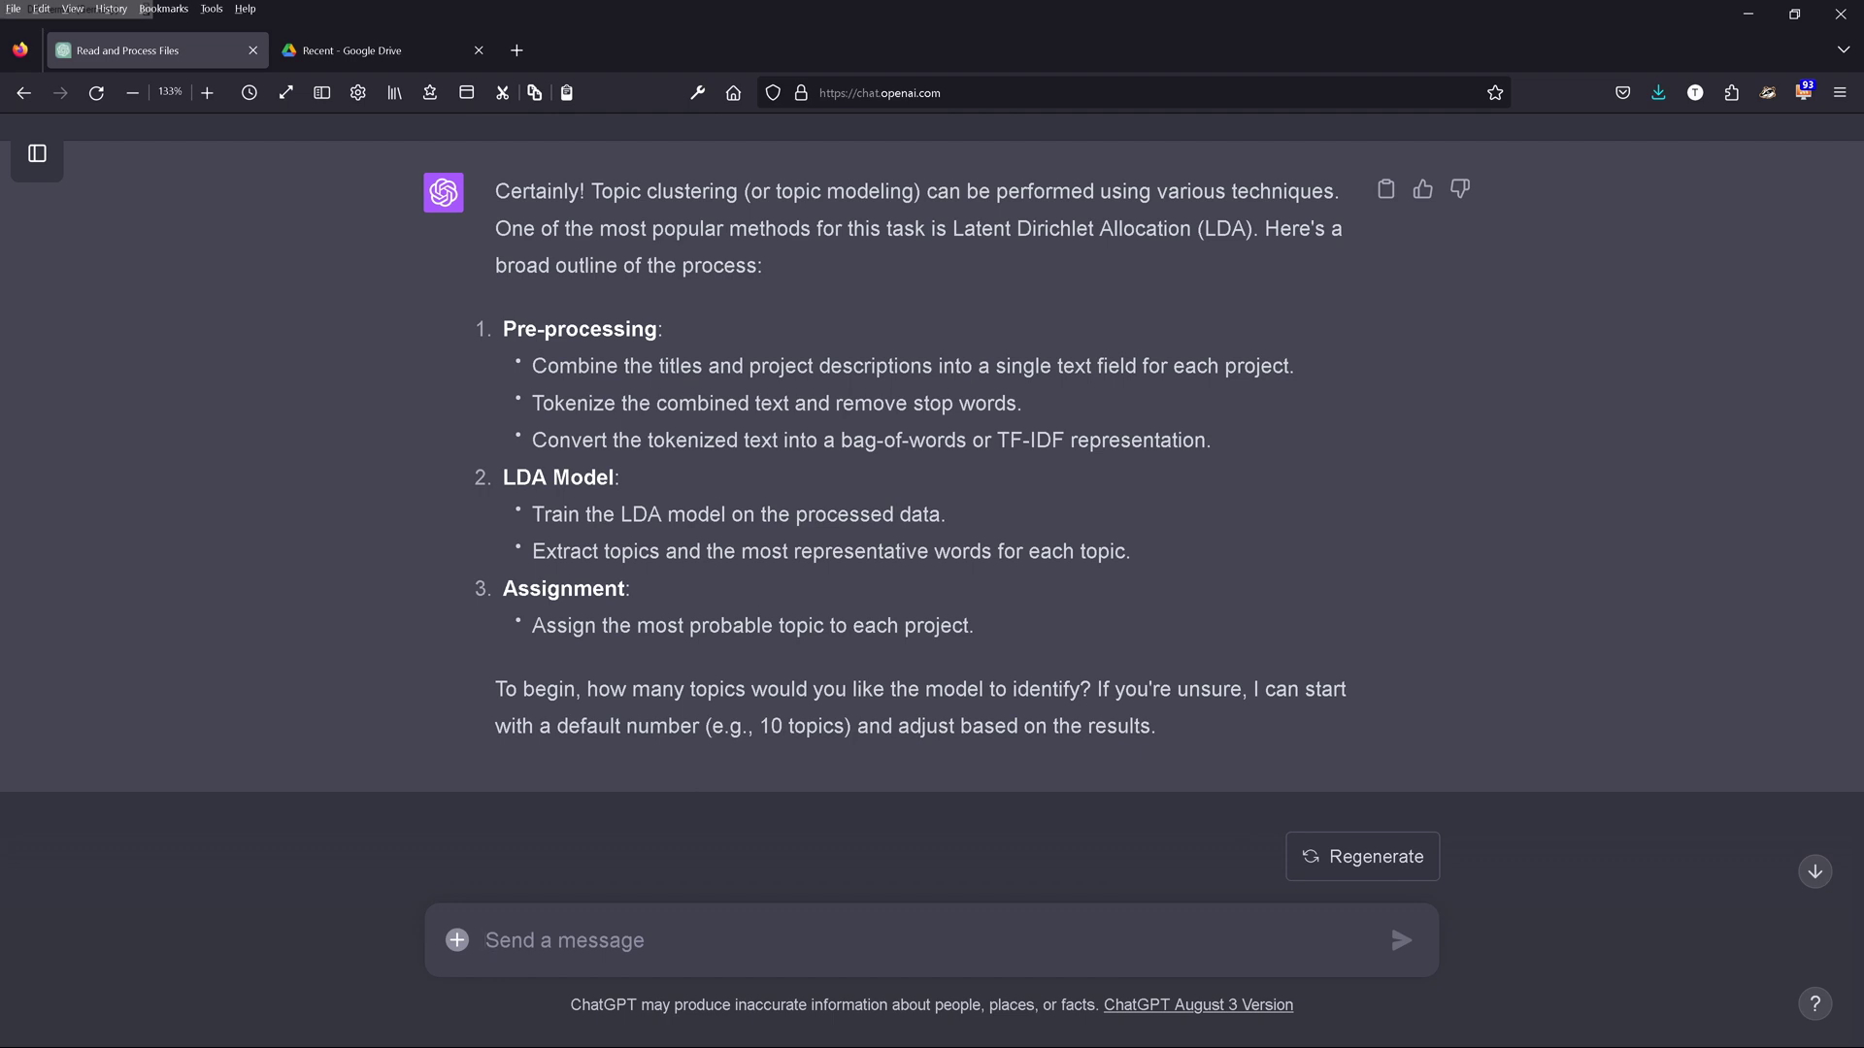
Step: Reply "start with 20 topics" and read the response about the preprocessing and stopwords
text(start w)
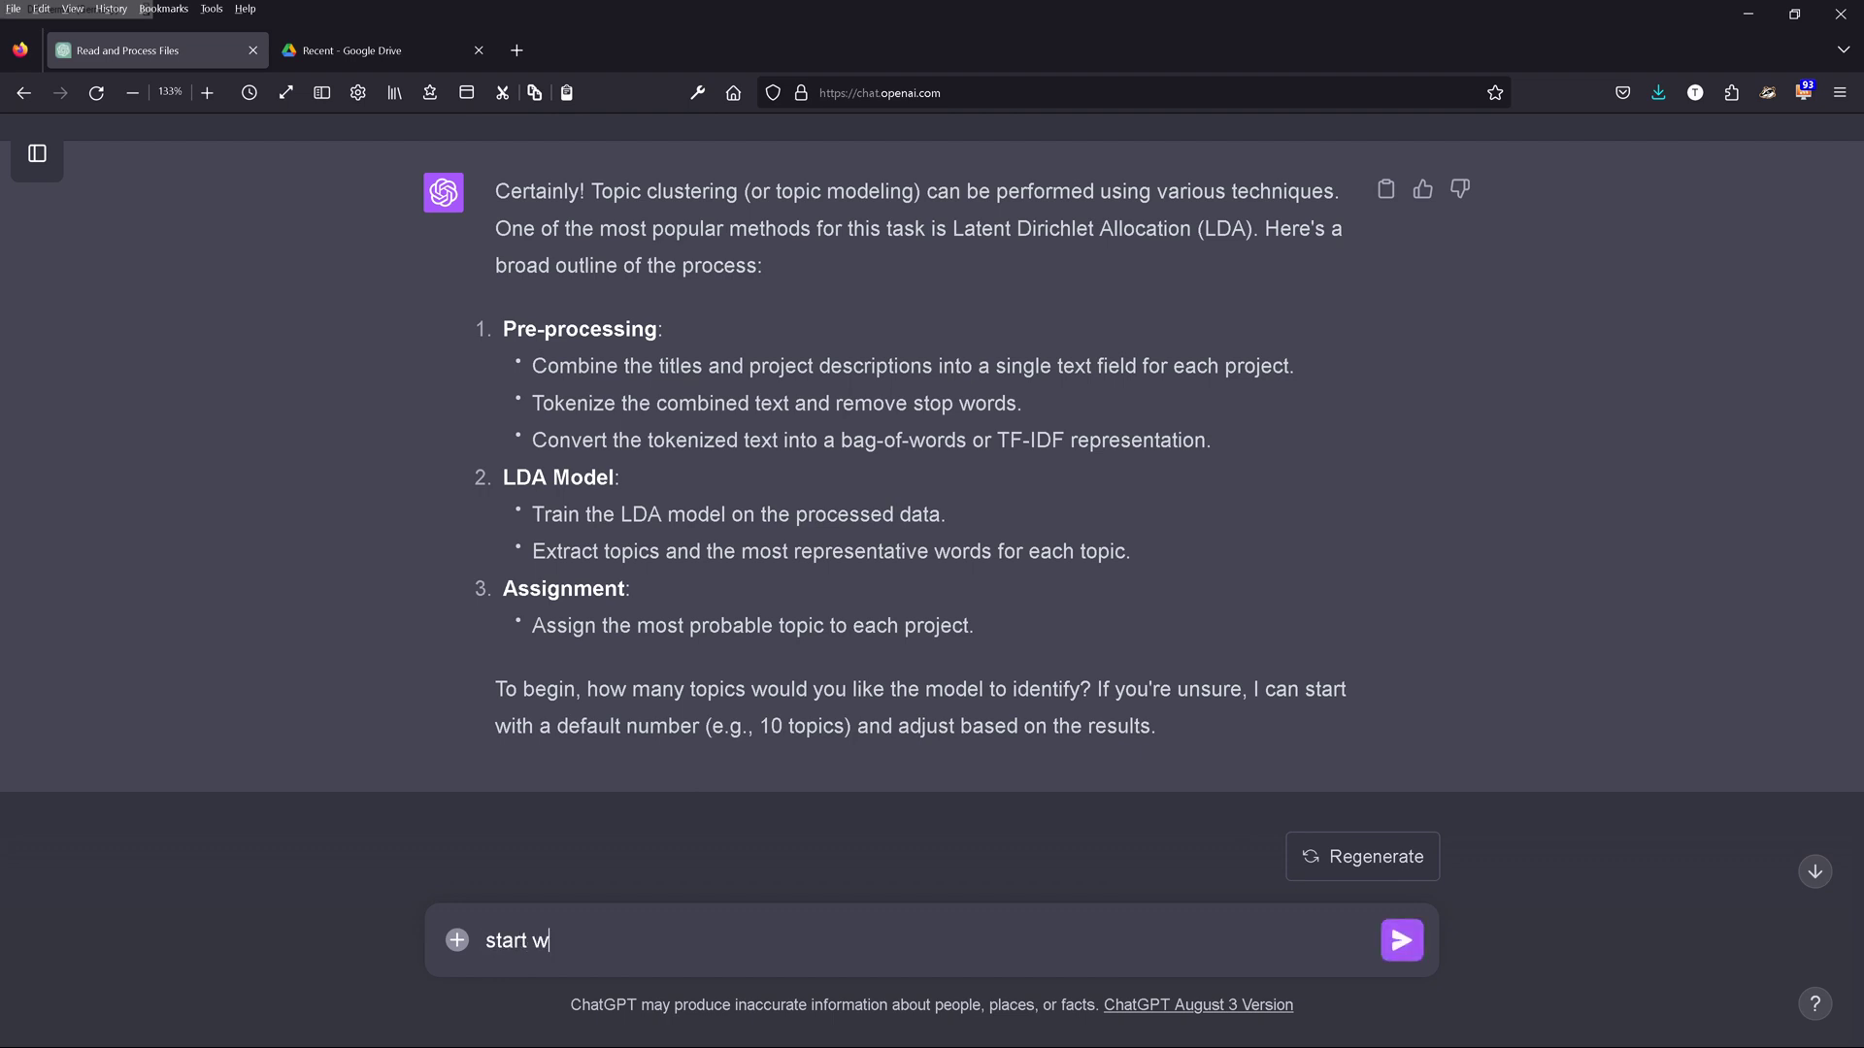
text(ith )
text(20)
text( topic)
text(s)
key(Return)
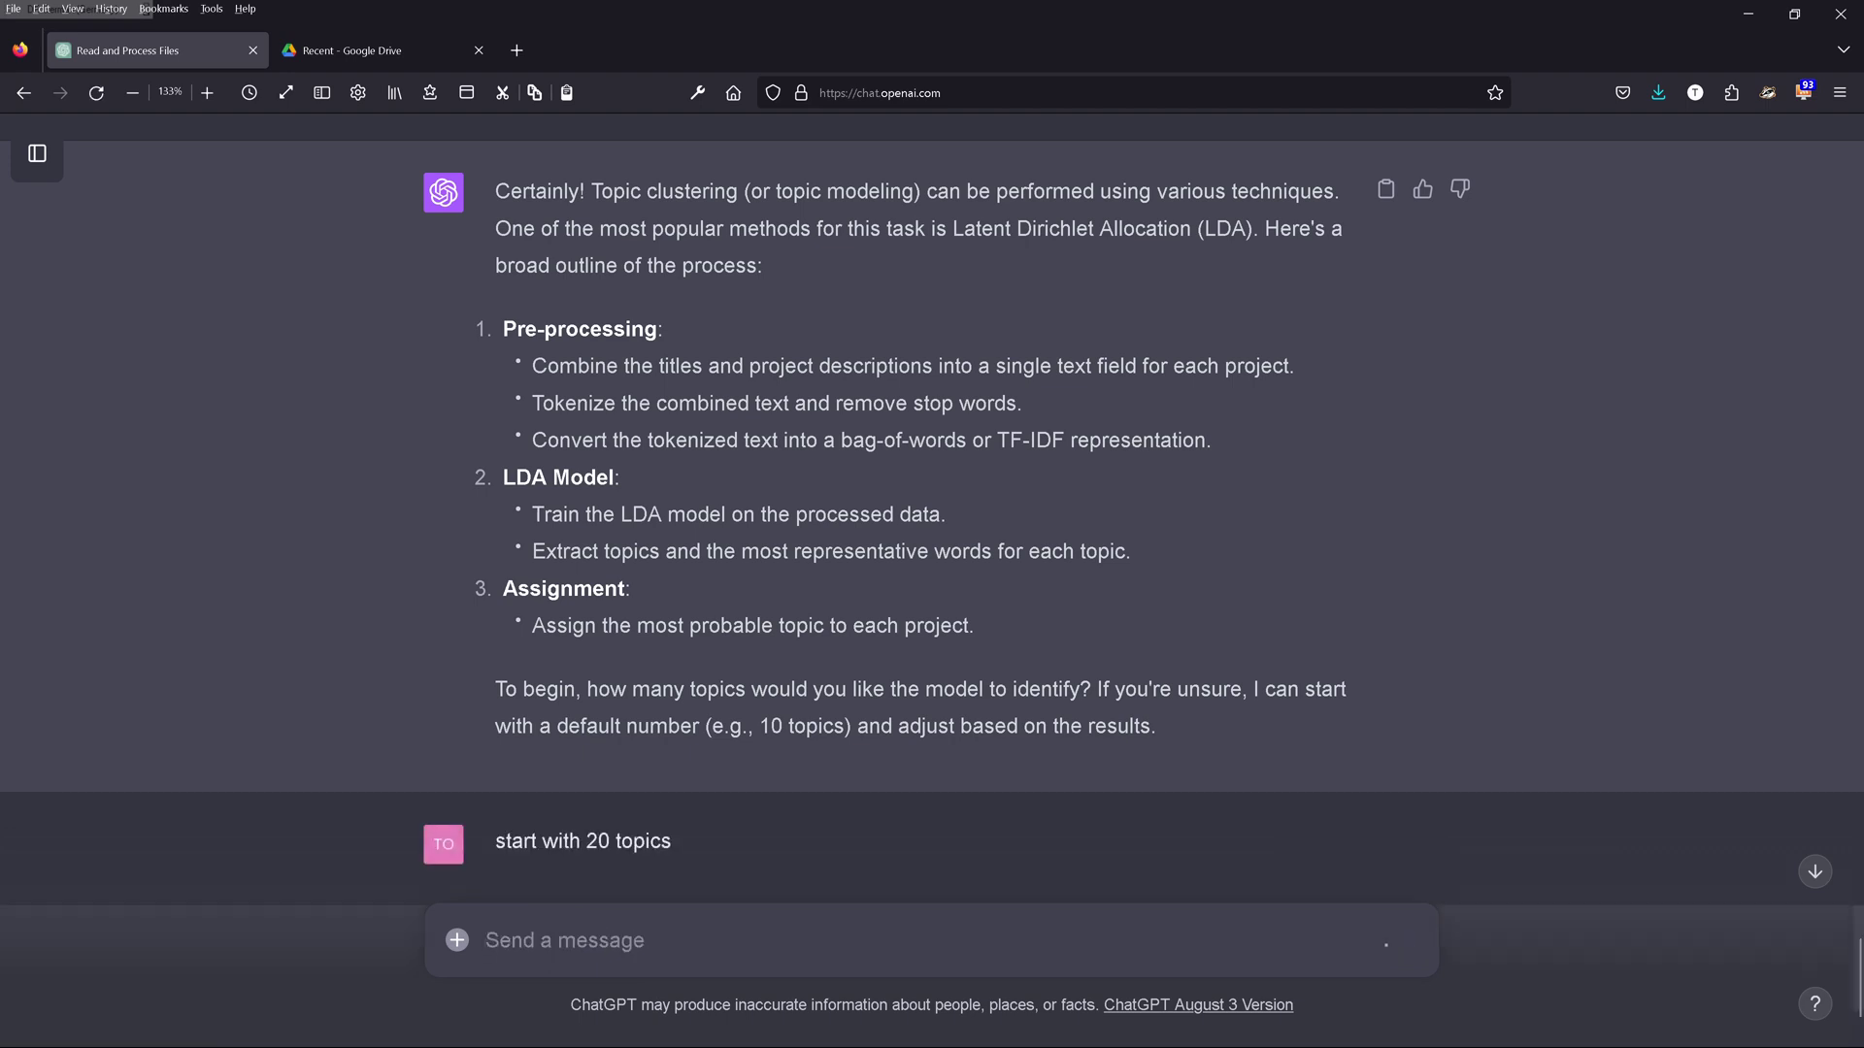
click(1816, 872)
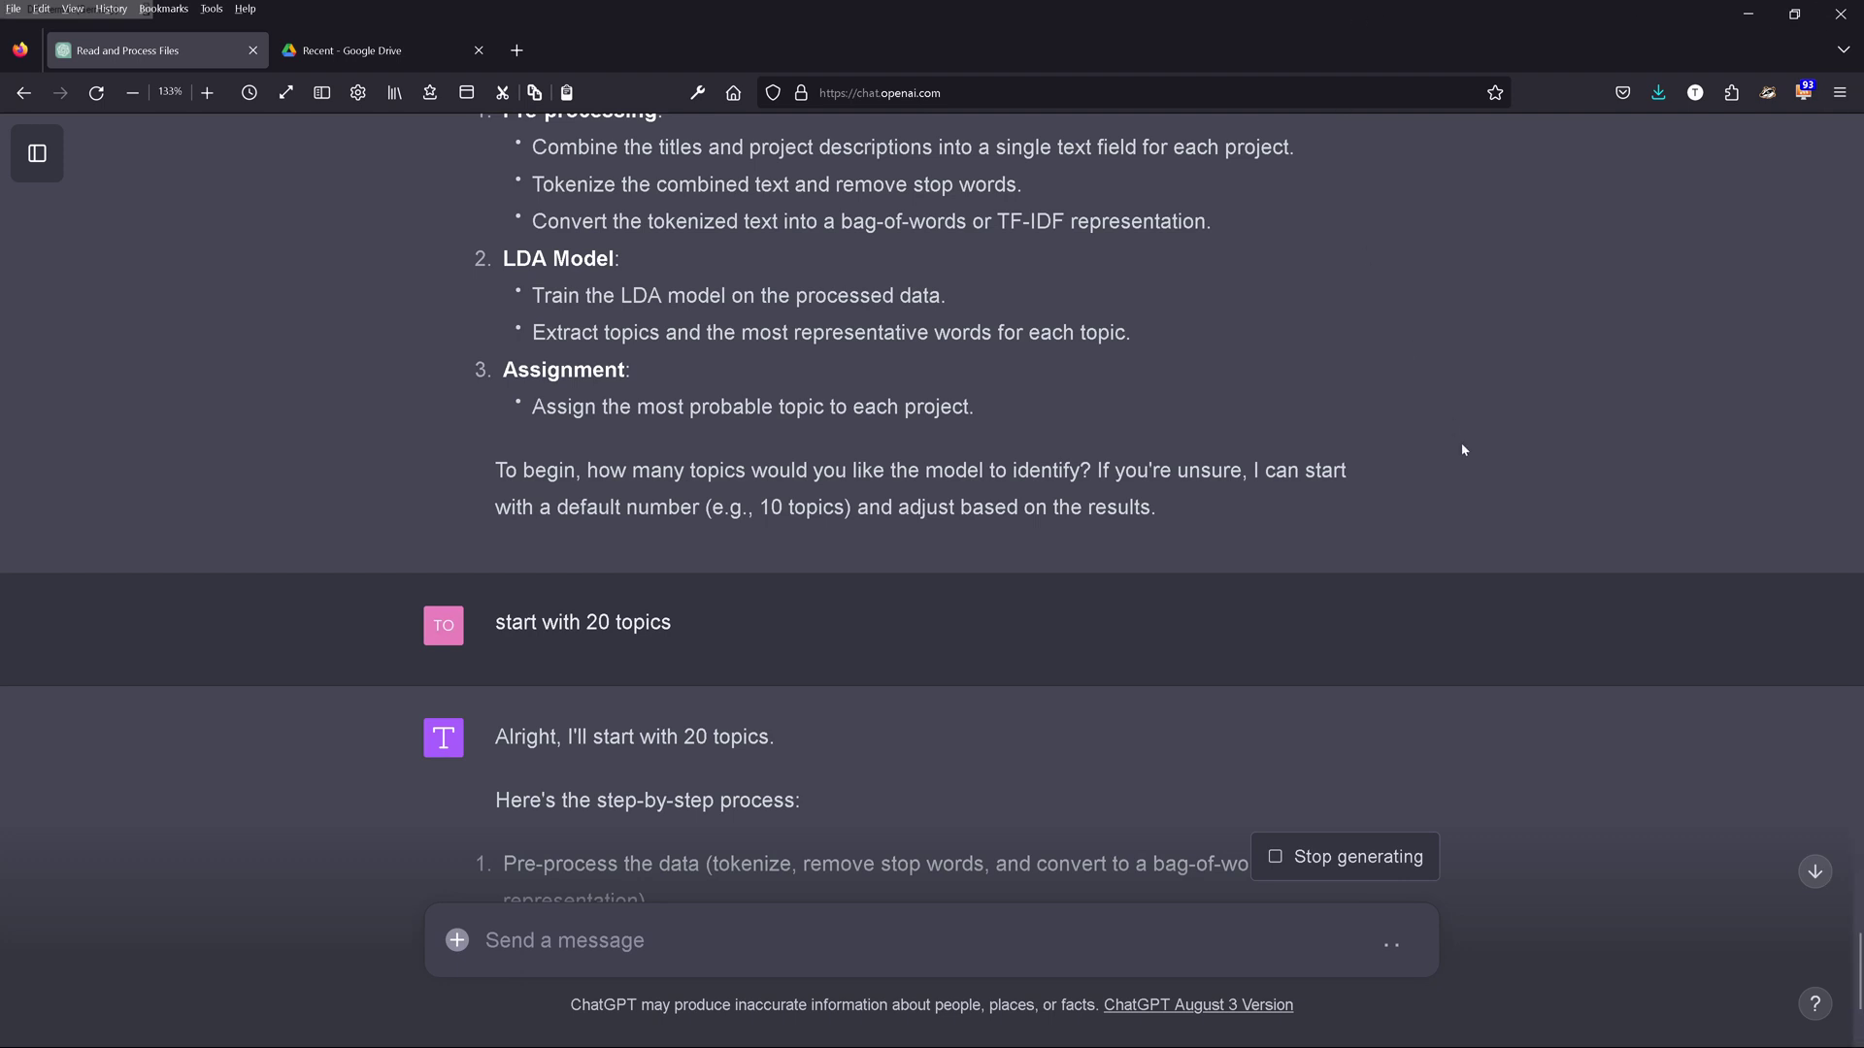
scroll(1464, 417, down, 3)
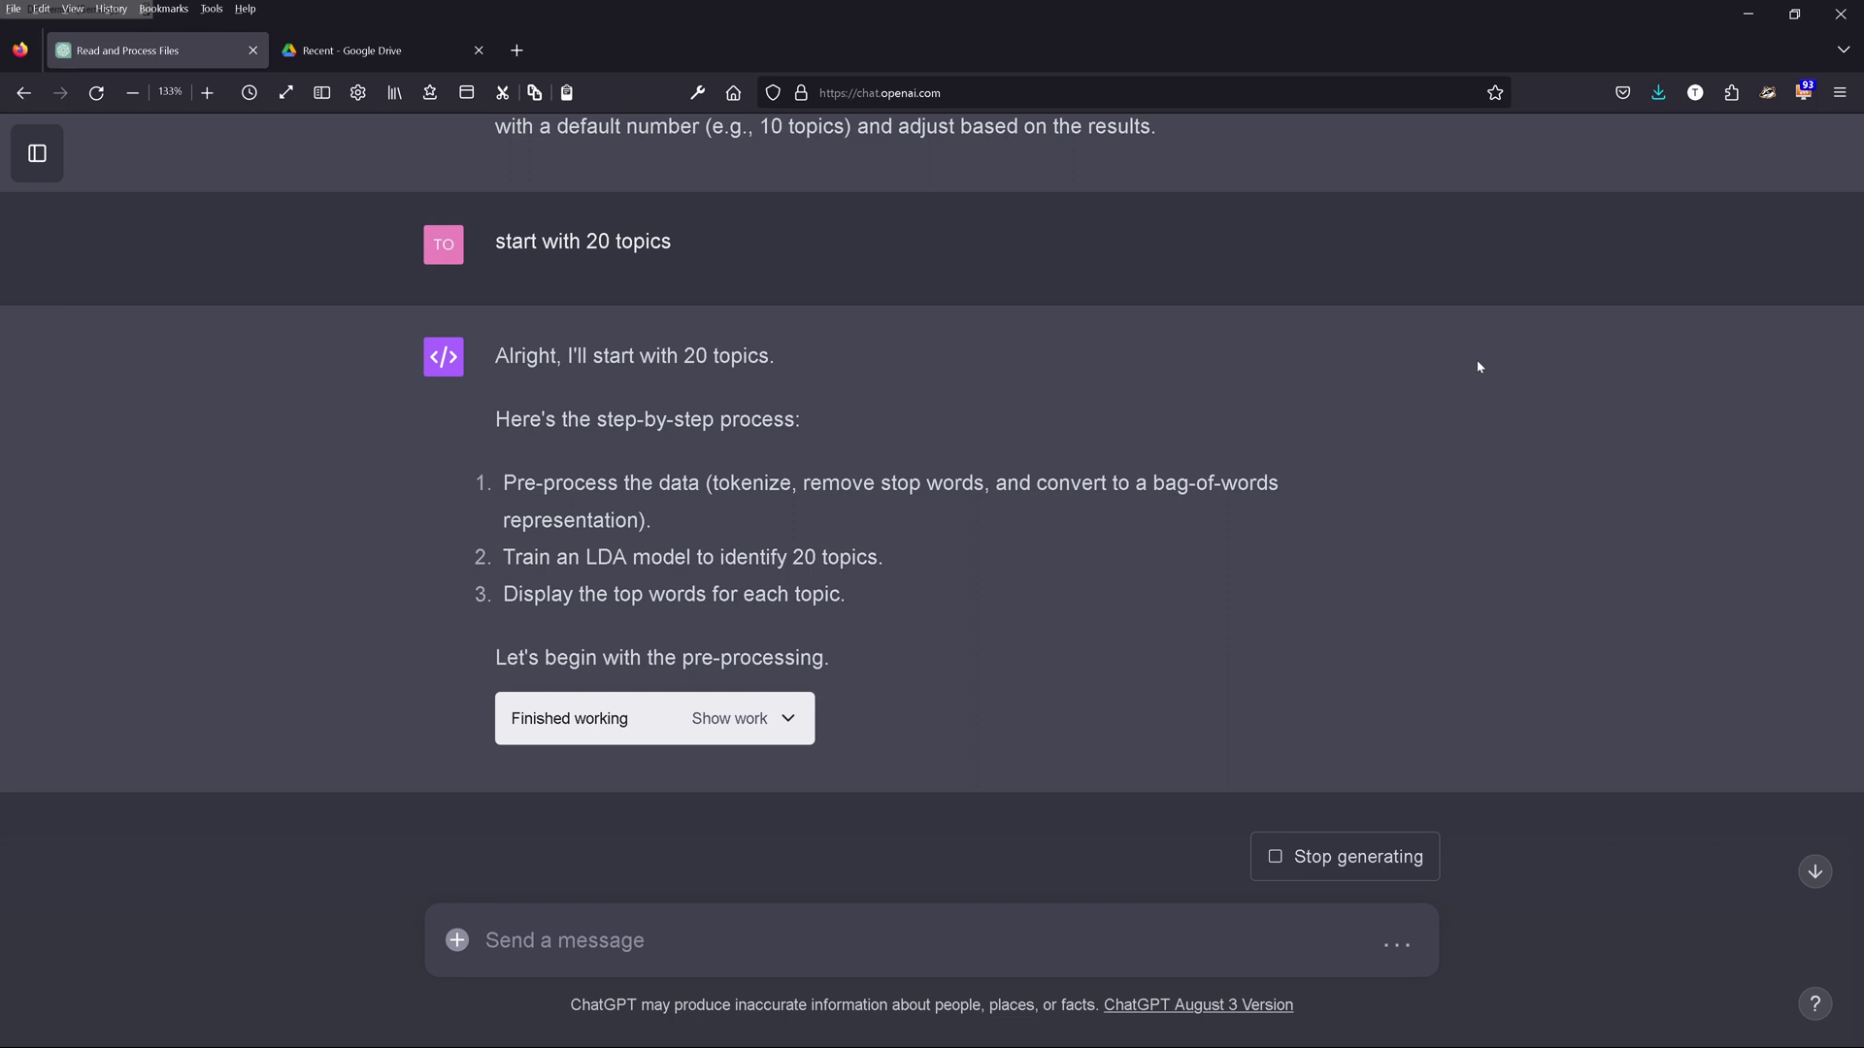
scroll(1472, 546, down, 2)
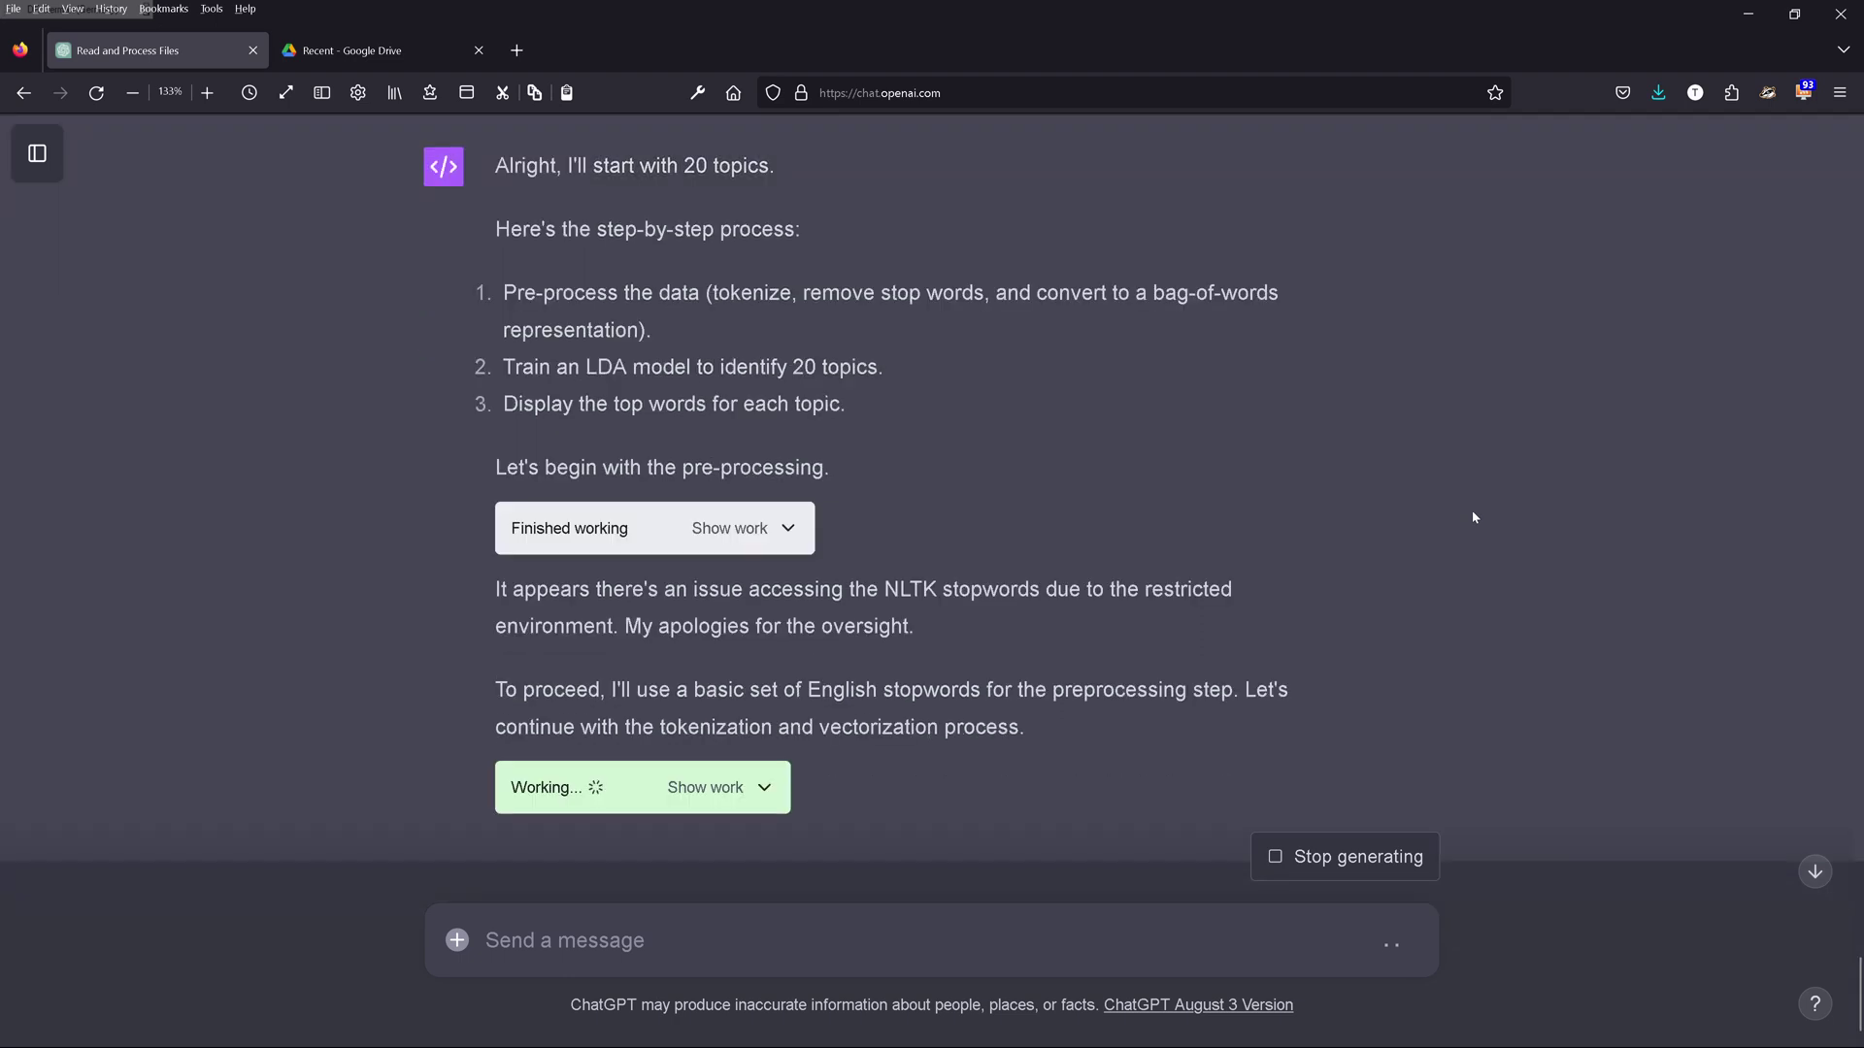
scroll(1472, 517, down, 1)
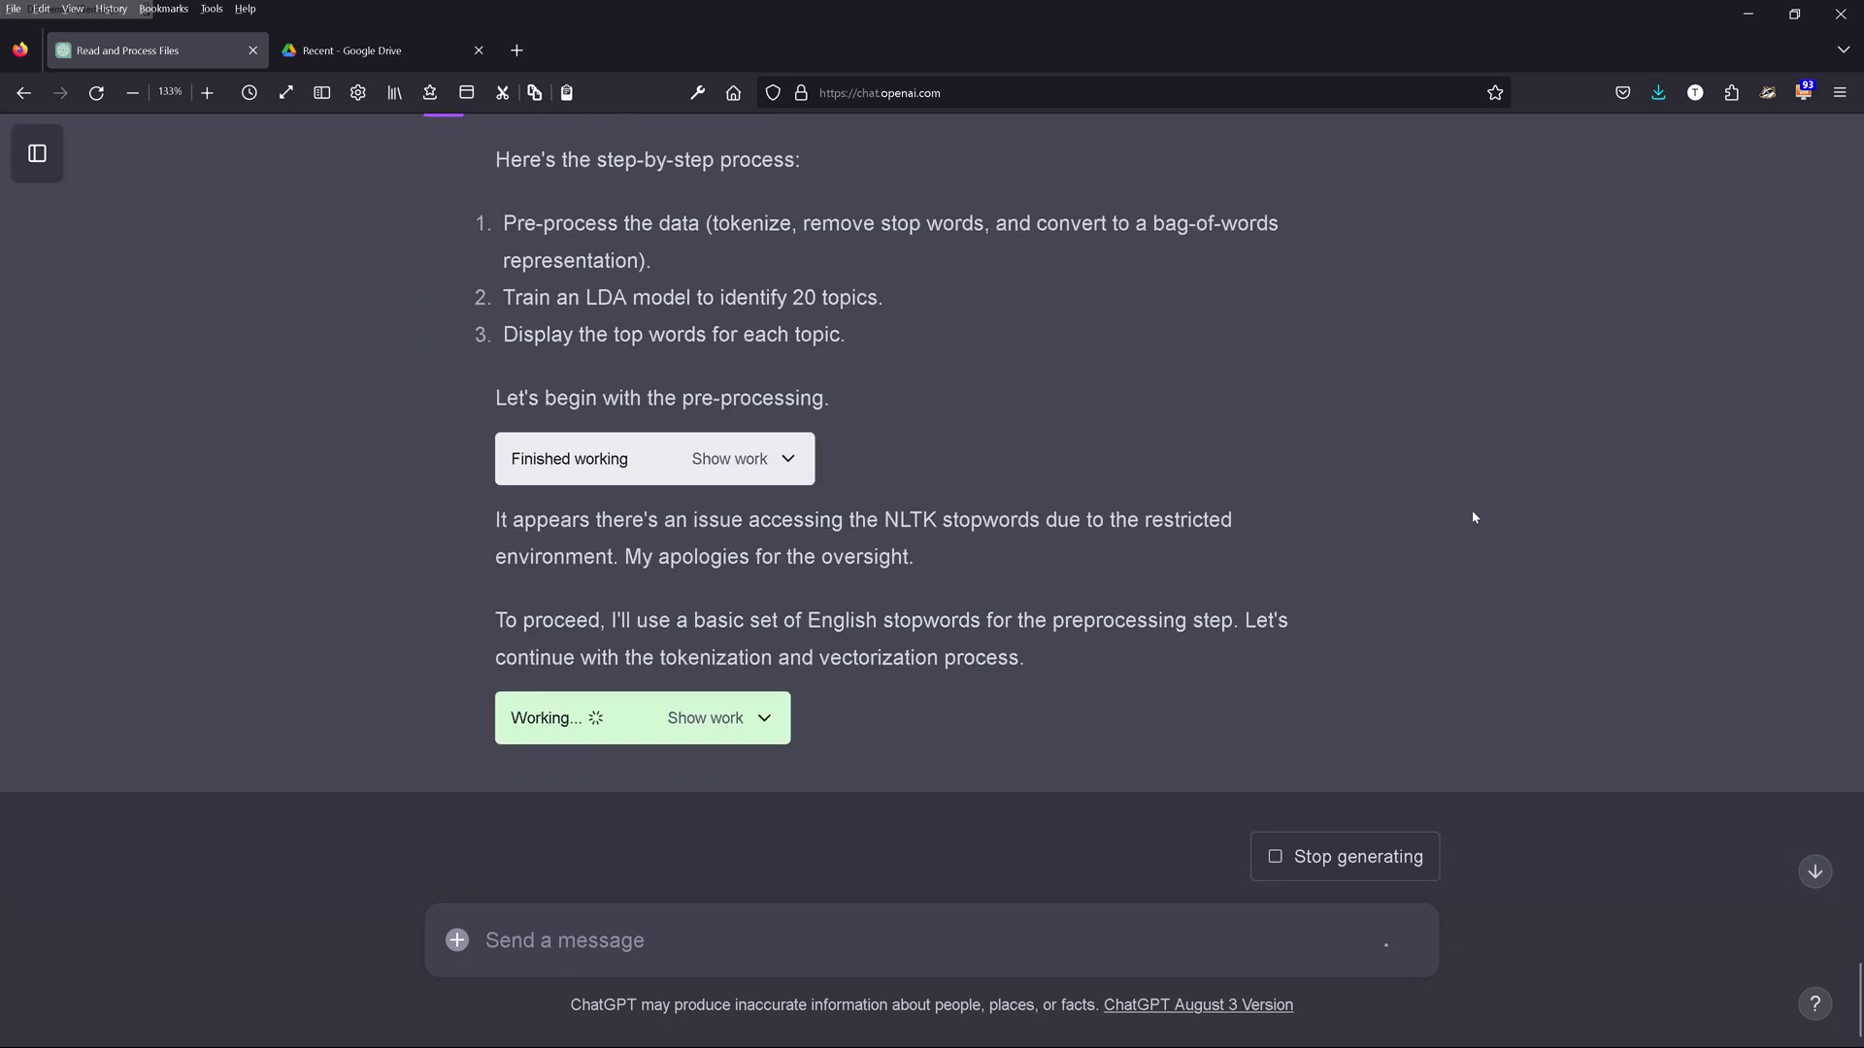
drag(698, 521, 944, 576)
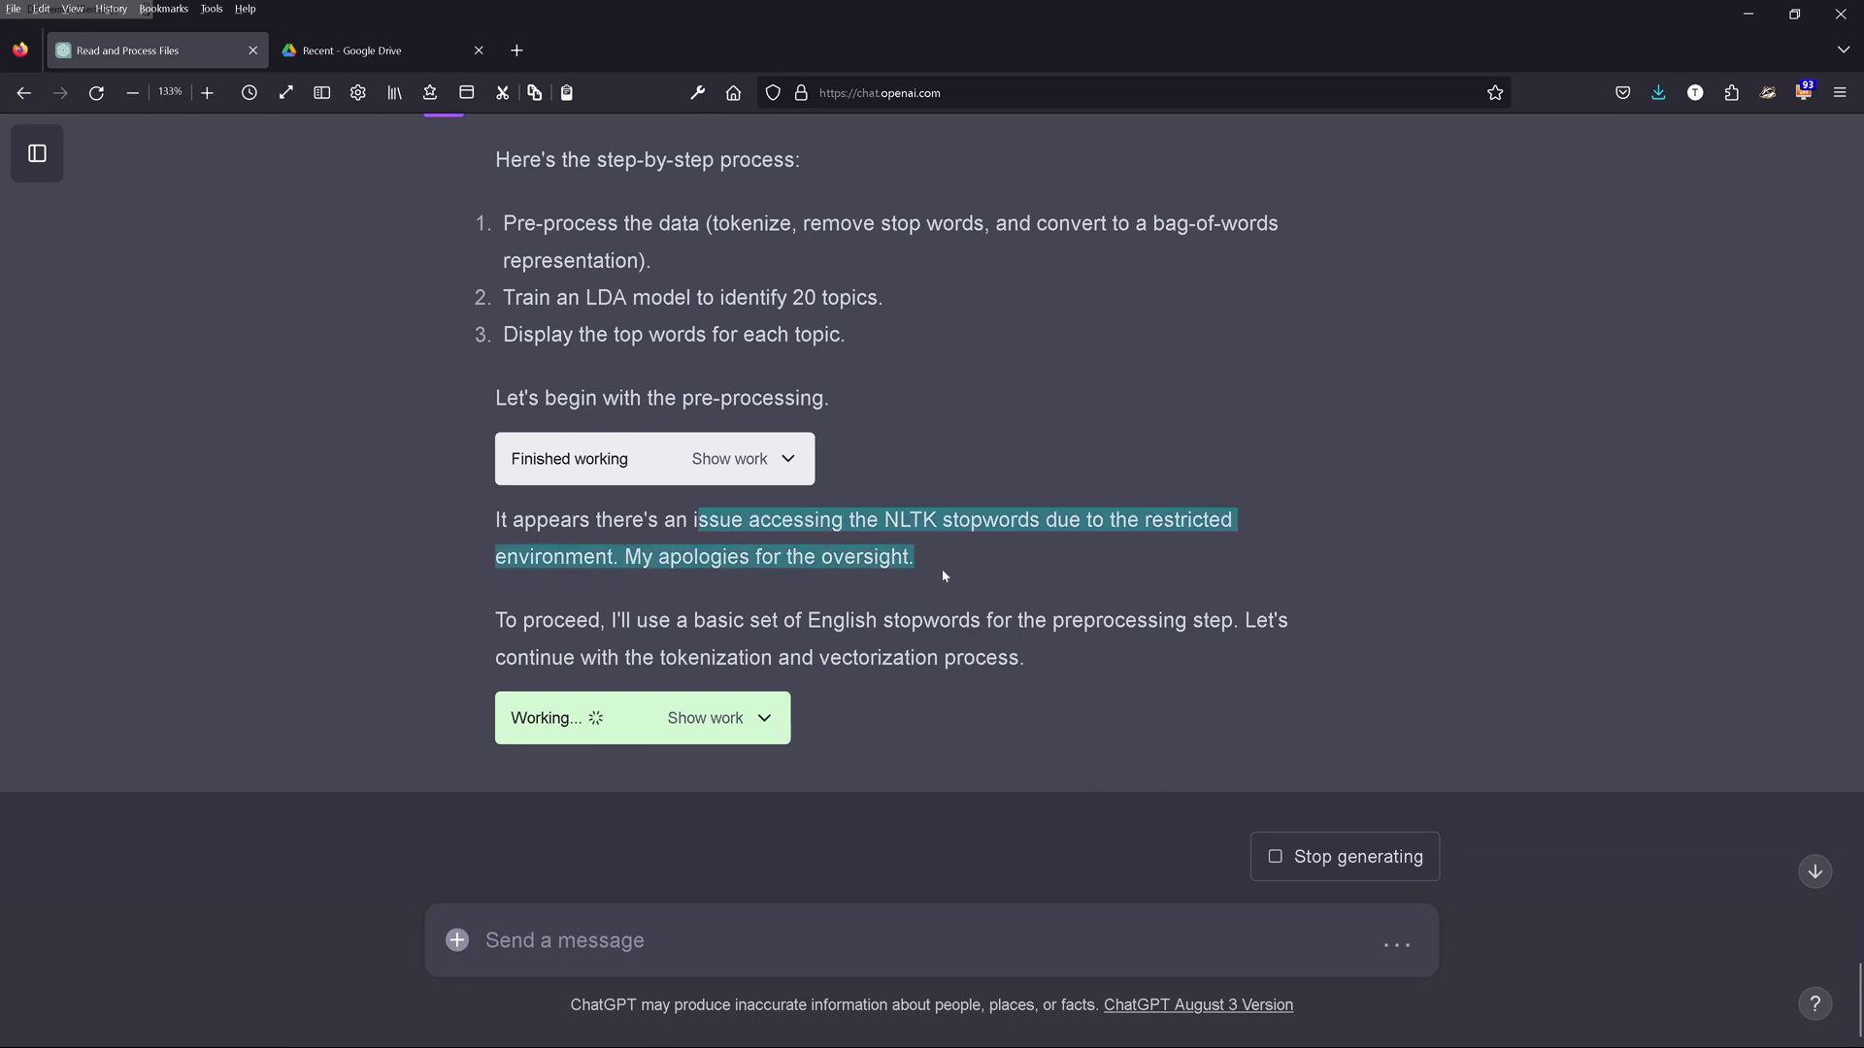
drag(649, 620, 1233, 621)
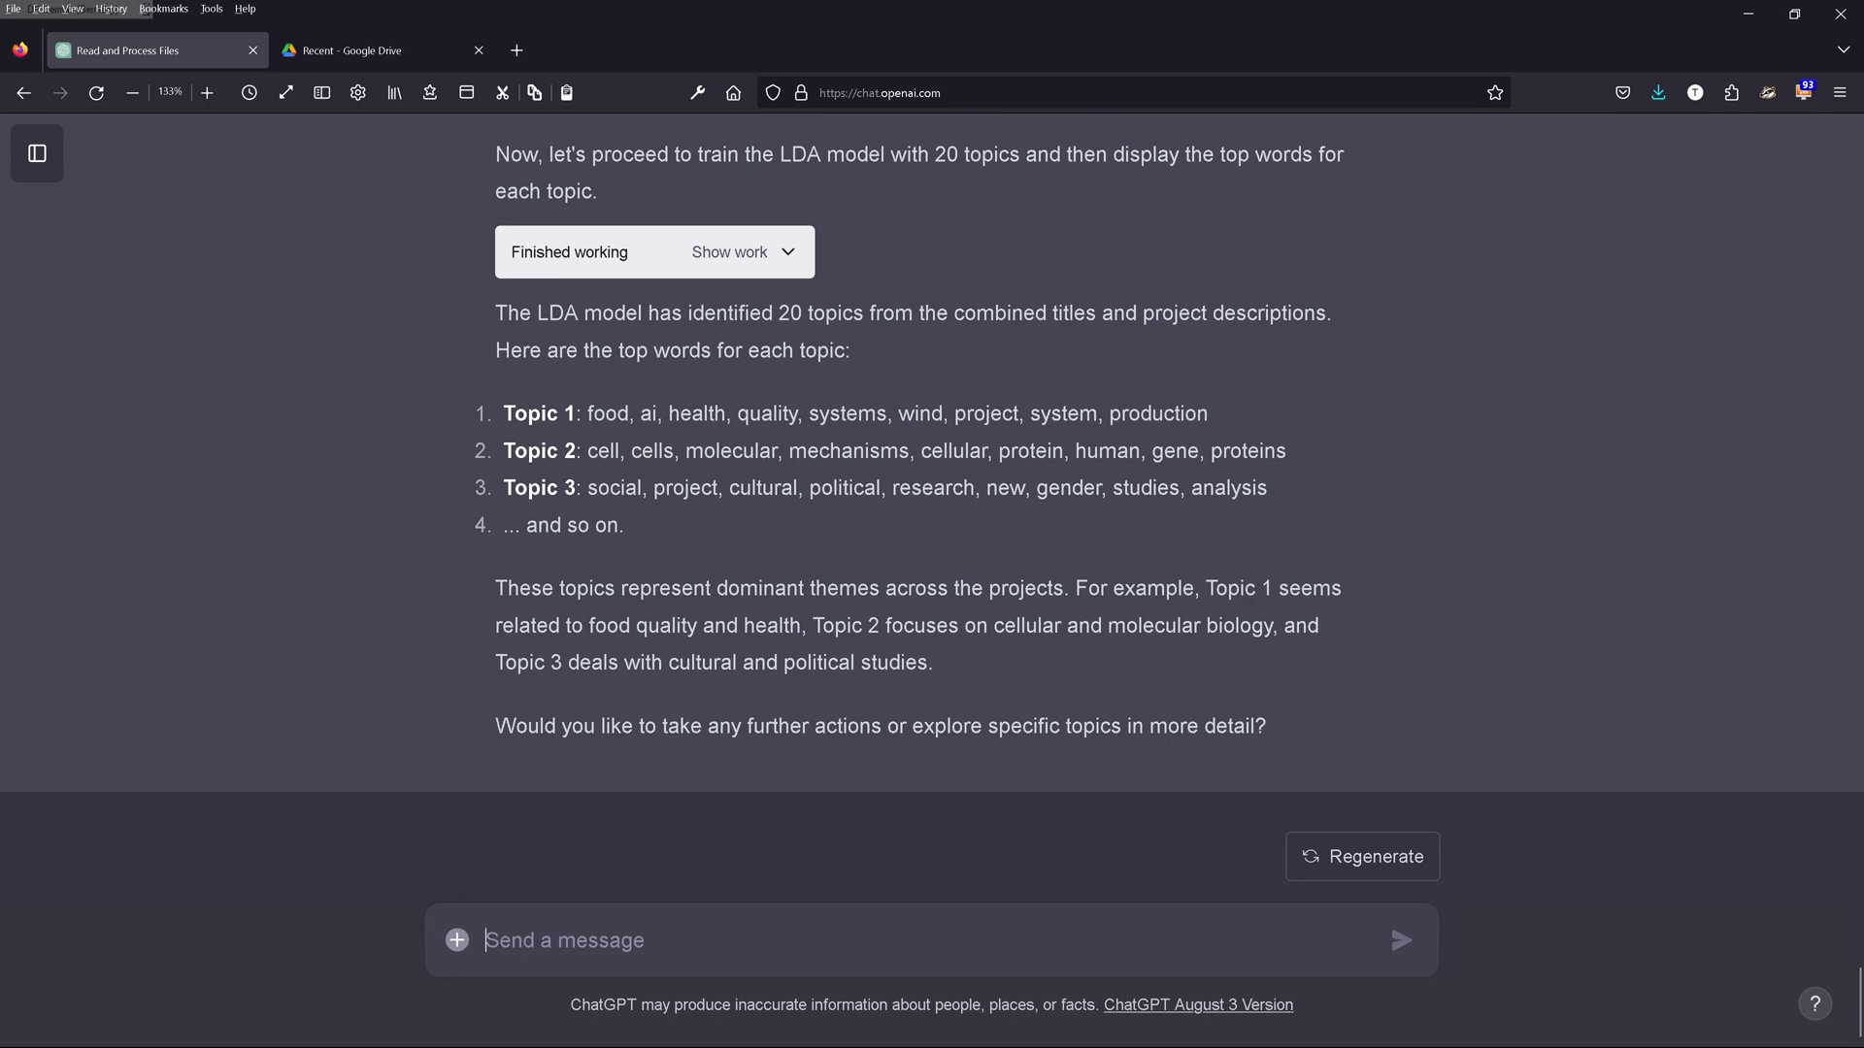
Step: Request a vertical bar chart with labels and number of projects as labels, and review the generated chart
text(create a vertical bar chart with labels and number of projects as la)
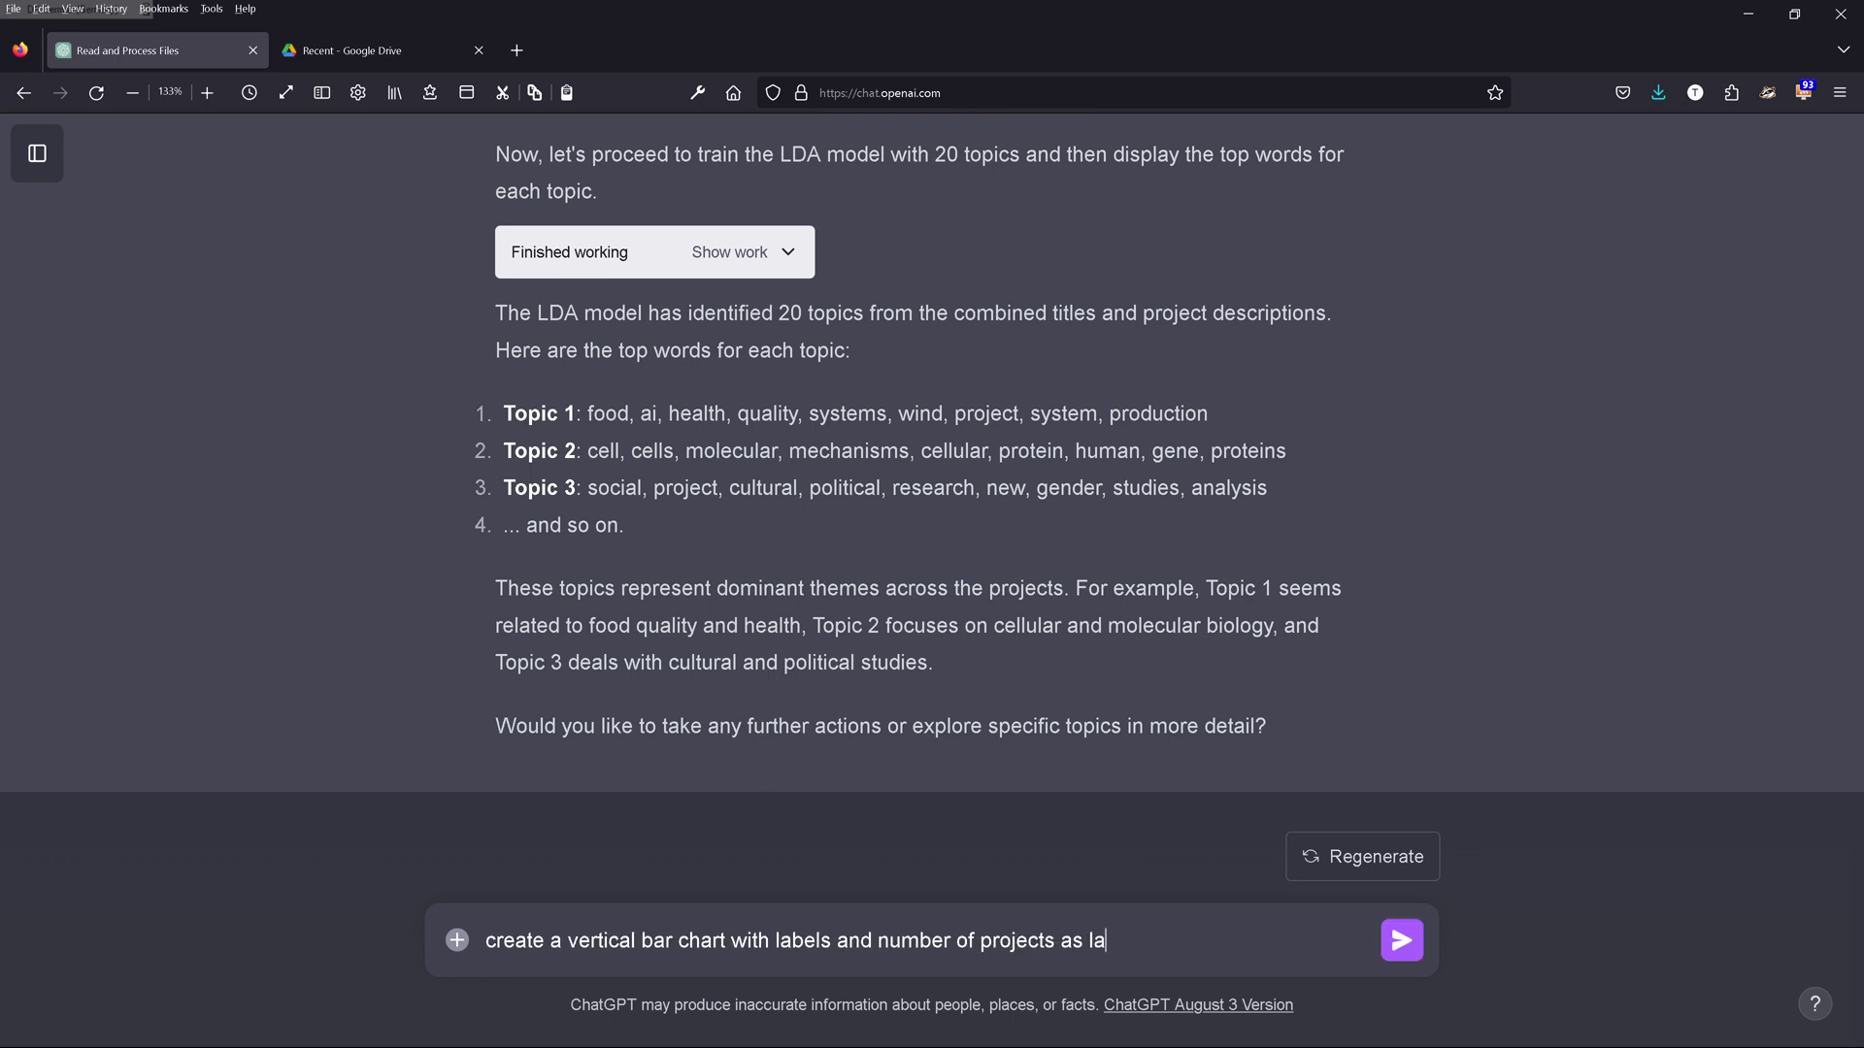
text(bels)
key(Return)
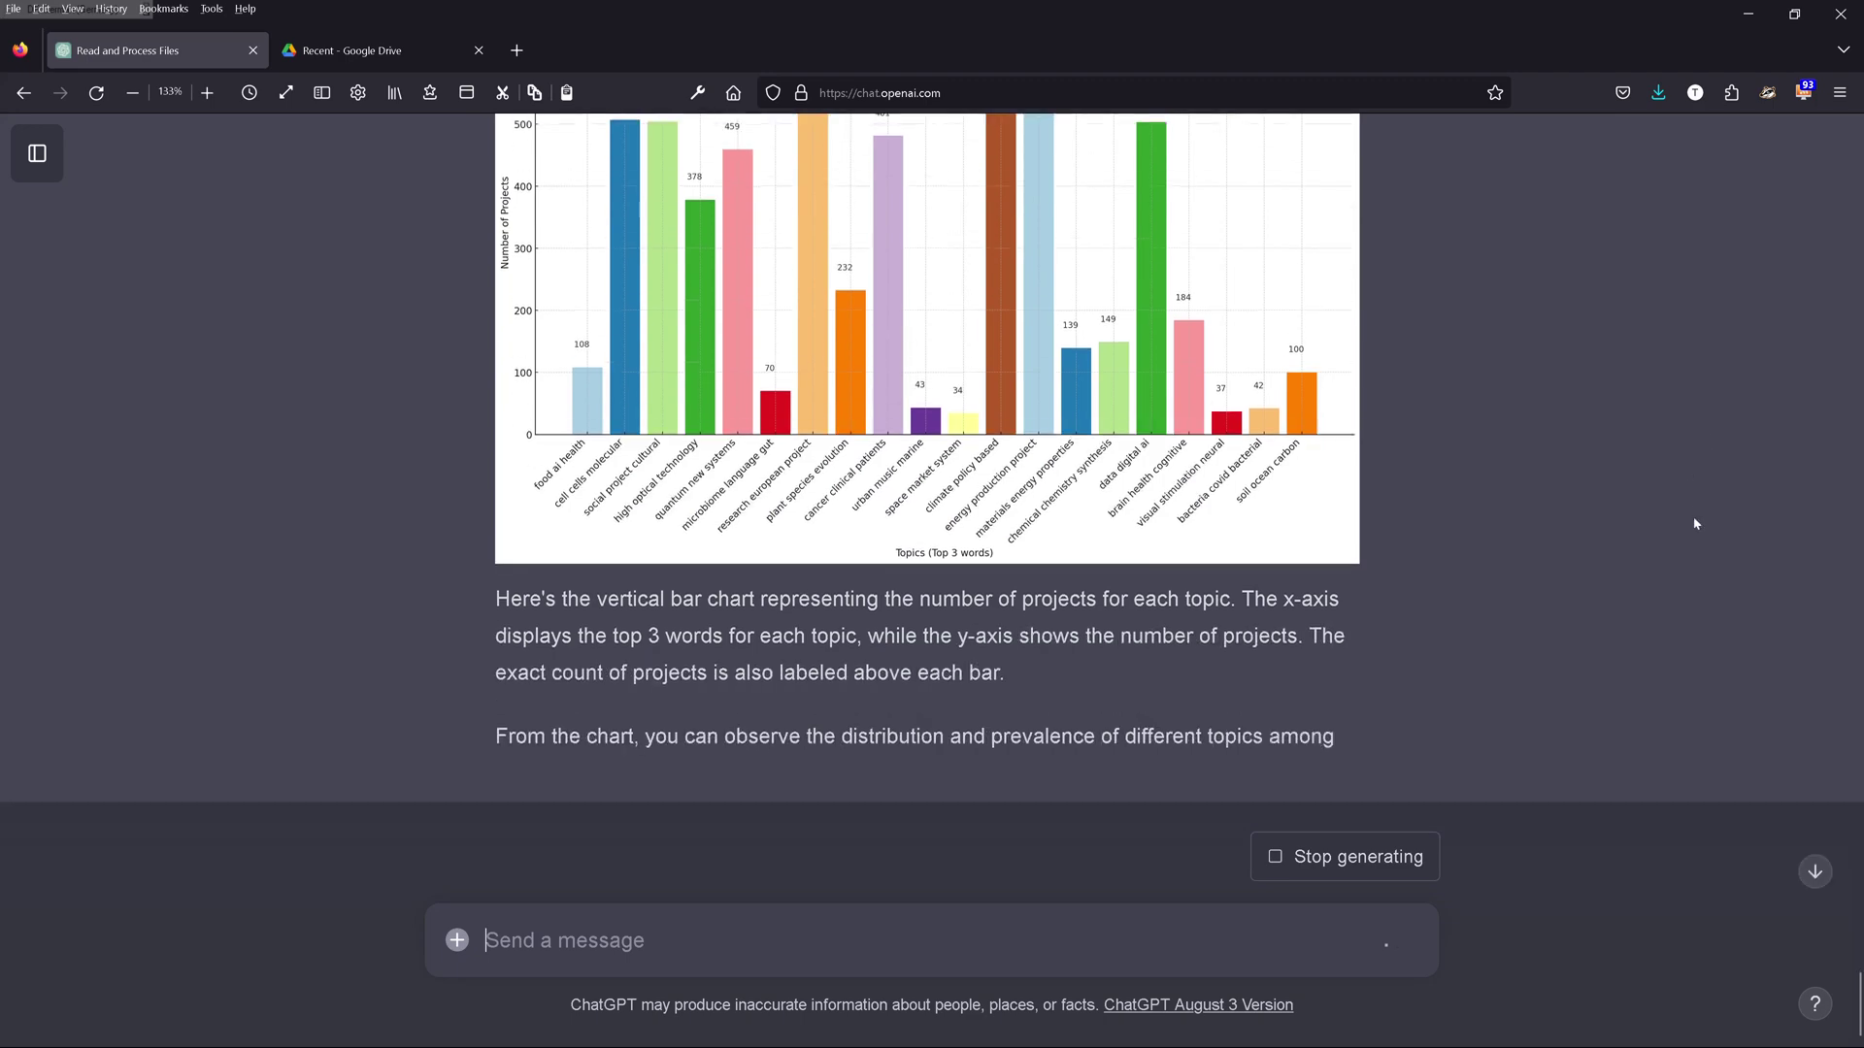
scroll(1694, 520, up, 3)
scroll(1695, 525, down, 2)
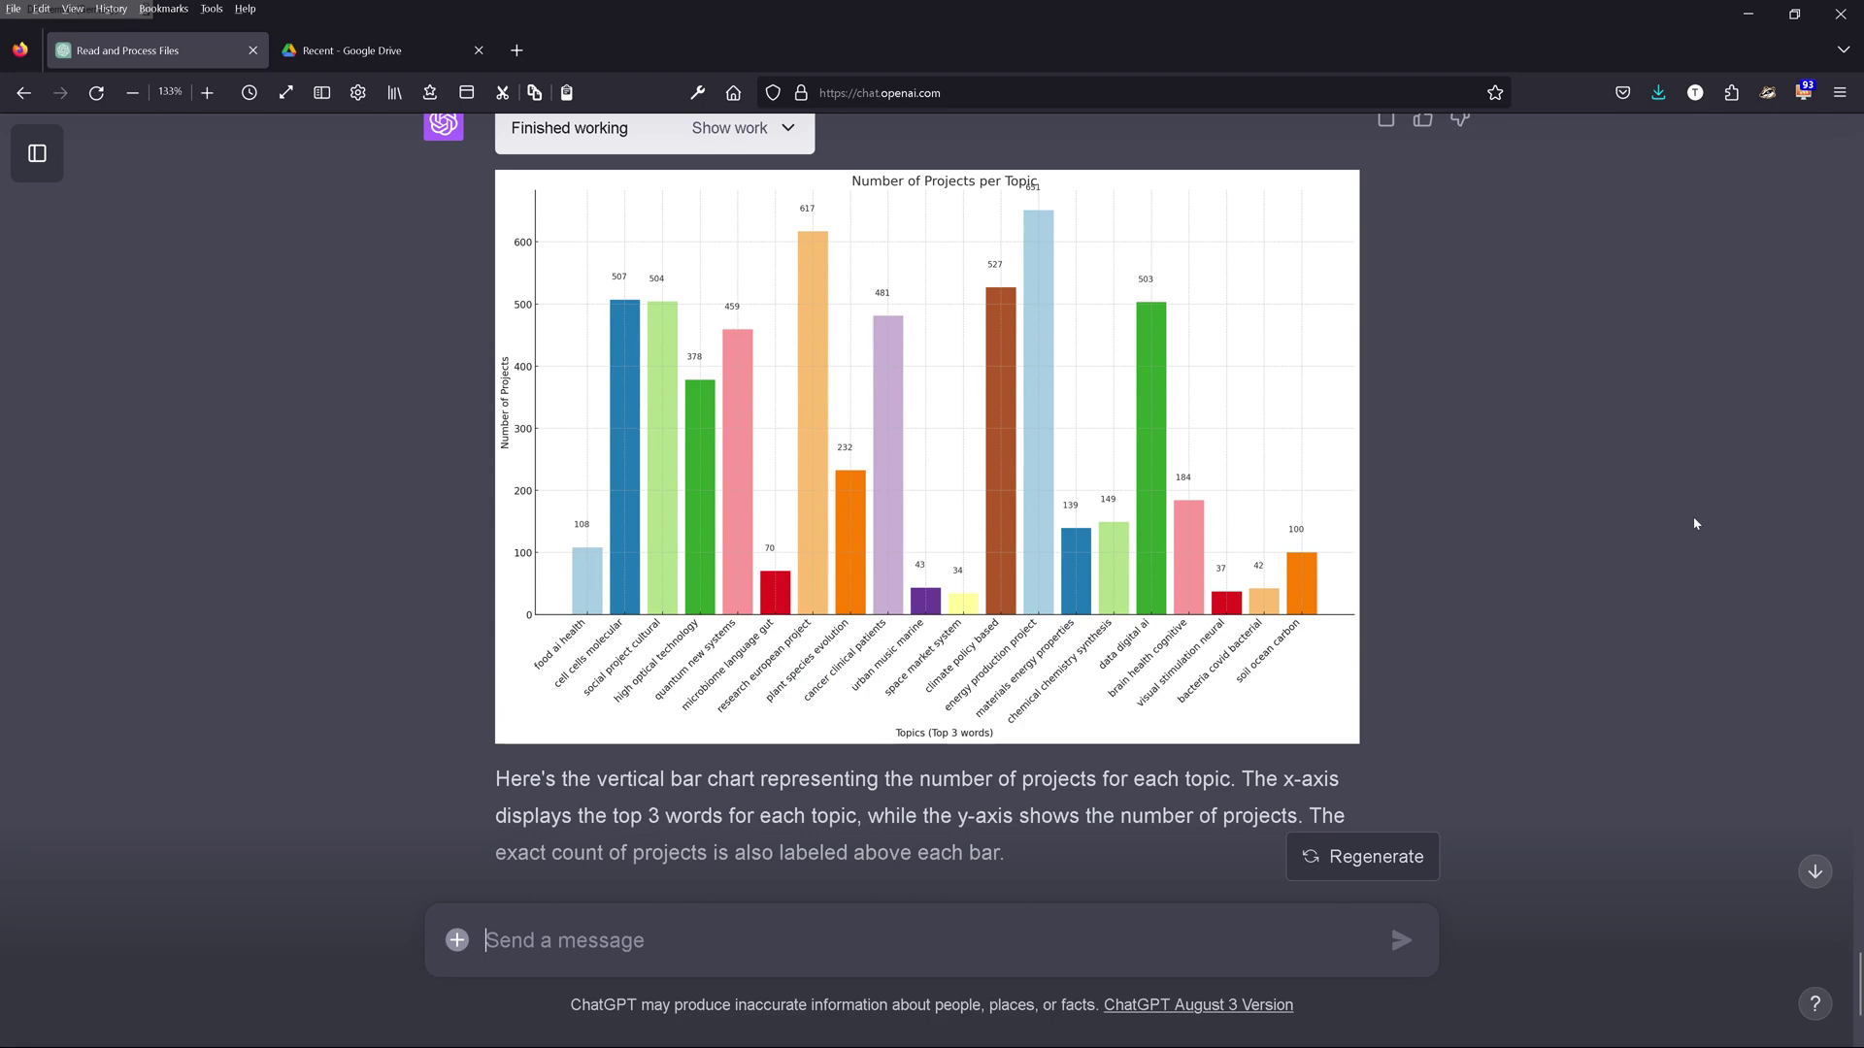
scroll(1694, 524, down, 2)
scroll(1694, 523, down, 1)
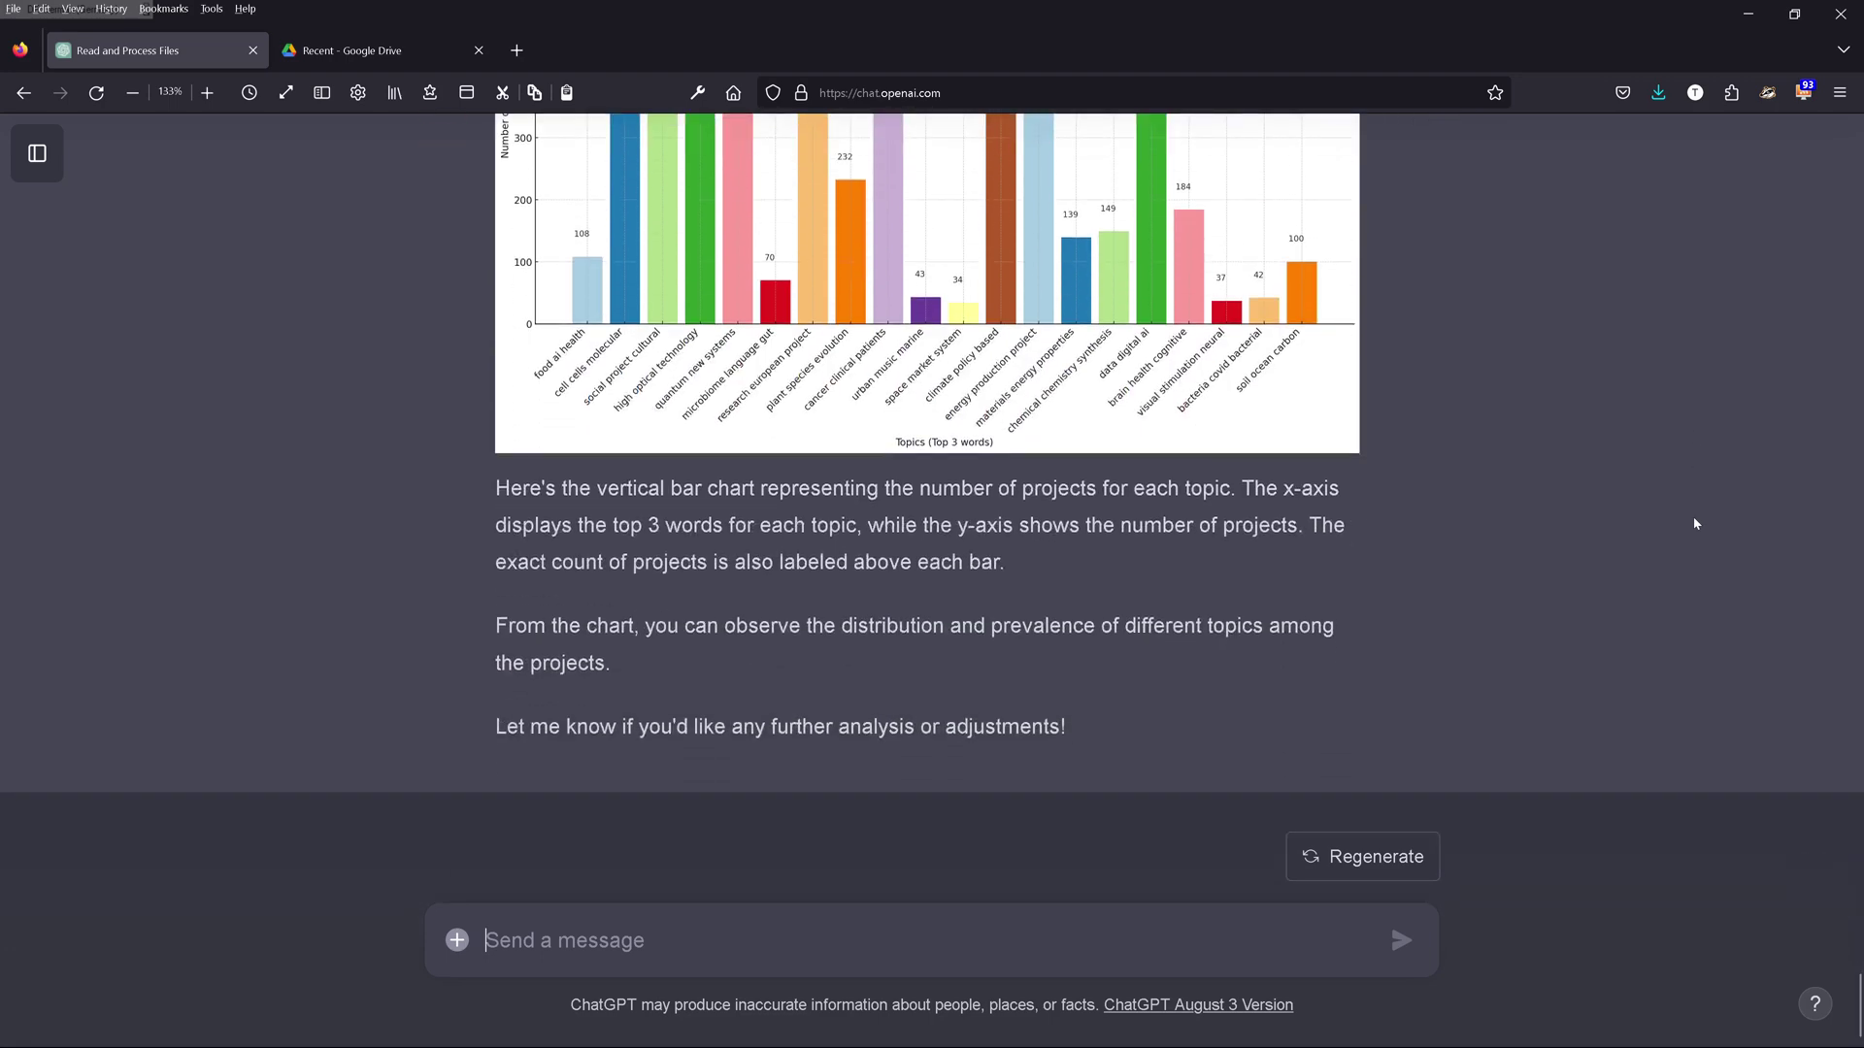
scroll(1694, 523, up, 4)
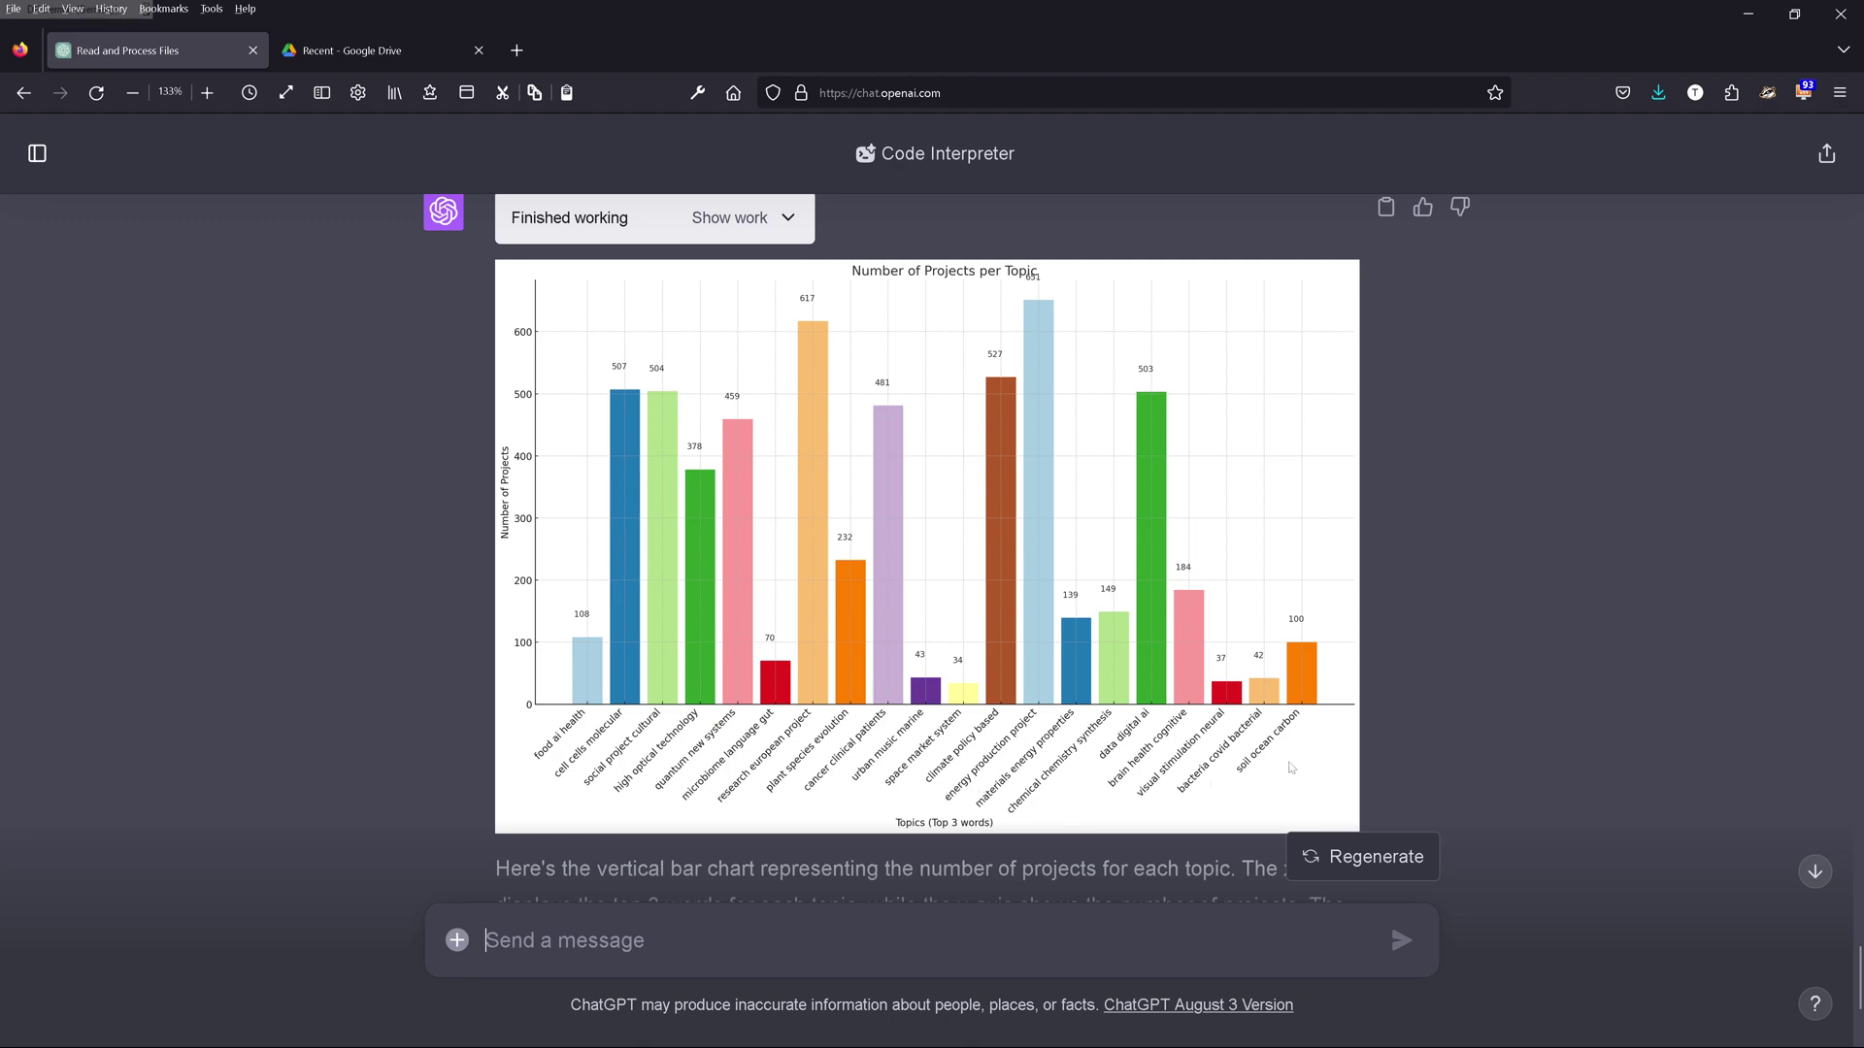
scroll(1127, 708, down, 4)
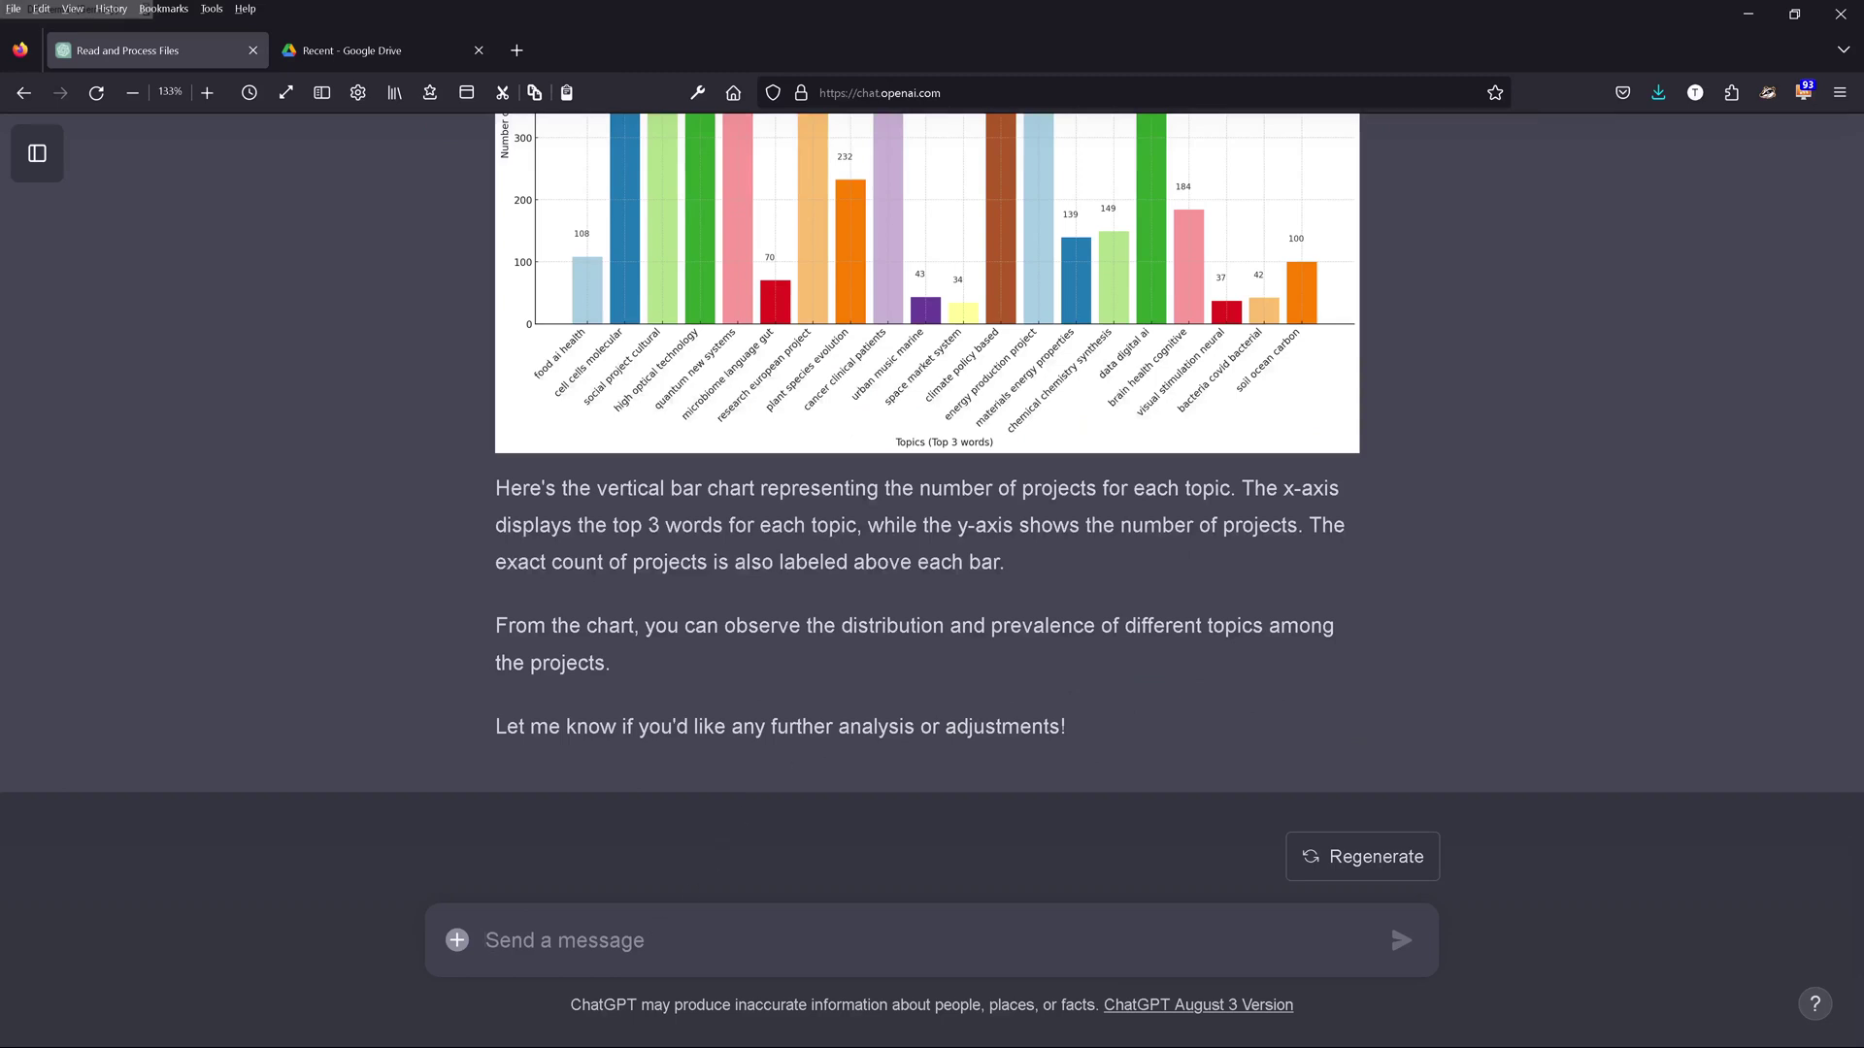
Step: Request the bar chart again with the message "I want a bar chart, where the bars are listed under the next bar. a vertical visualization"
text(I w)
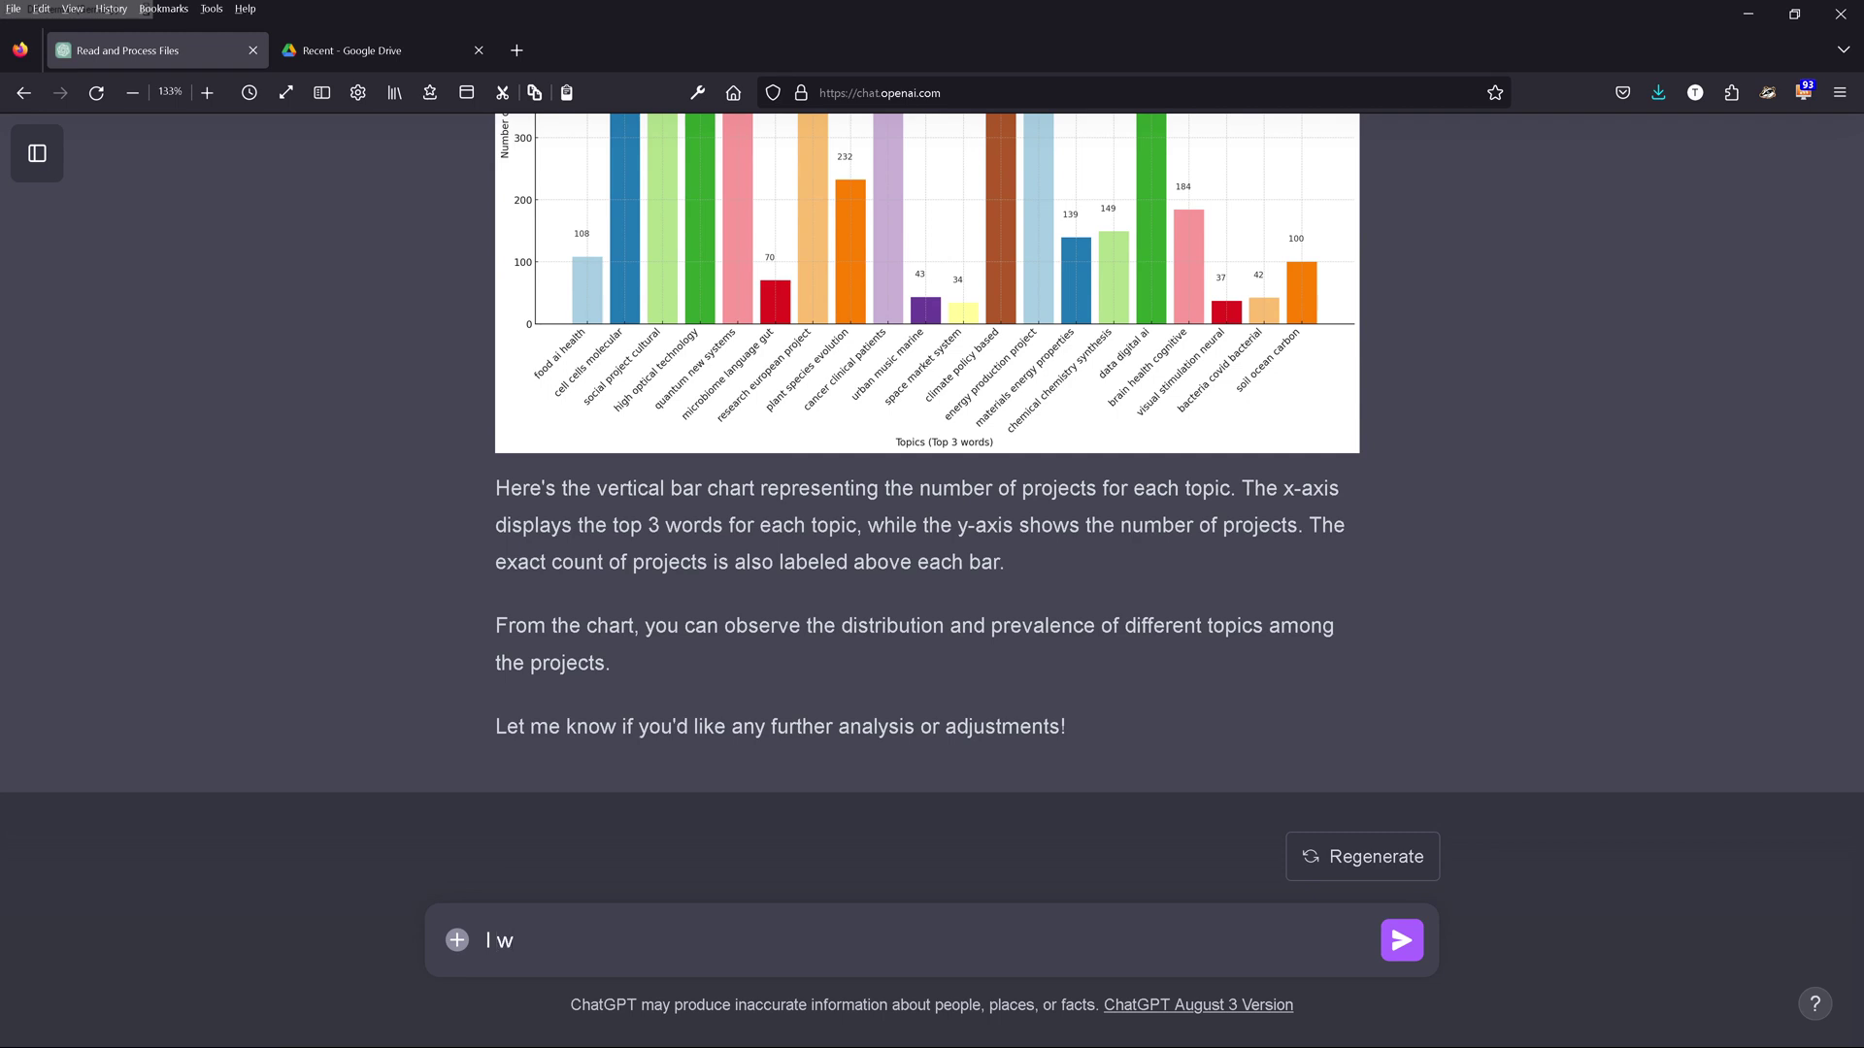
text(ant a bar chart, where the)
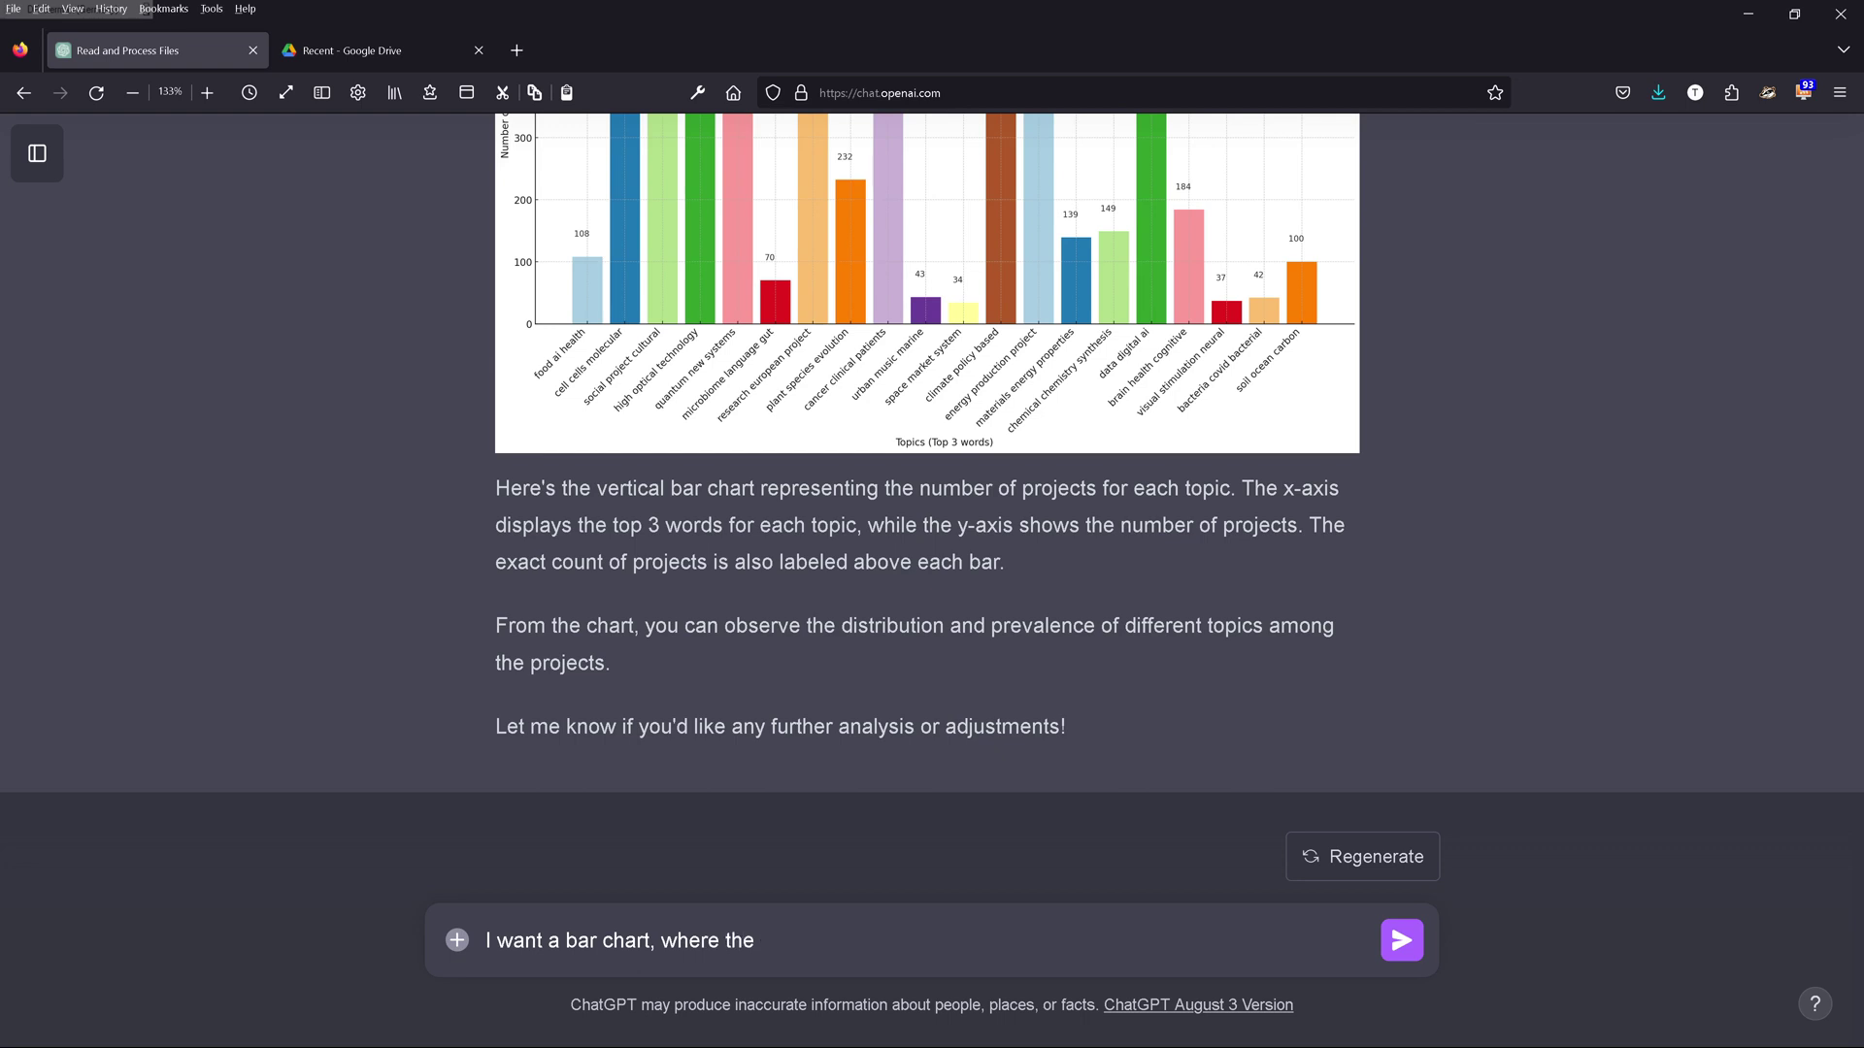
text( bars are listed under the next bar: a vertical visualization)
key(Return)
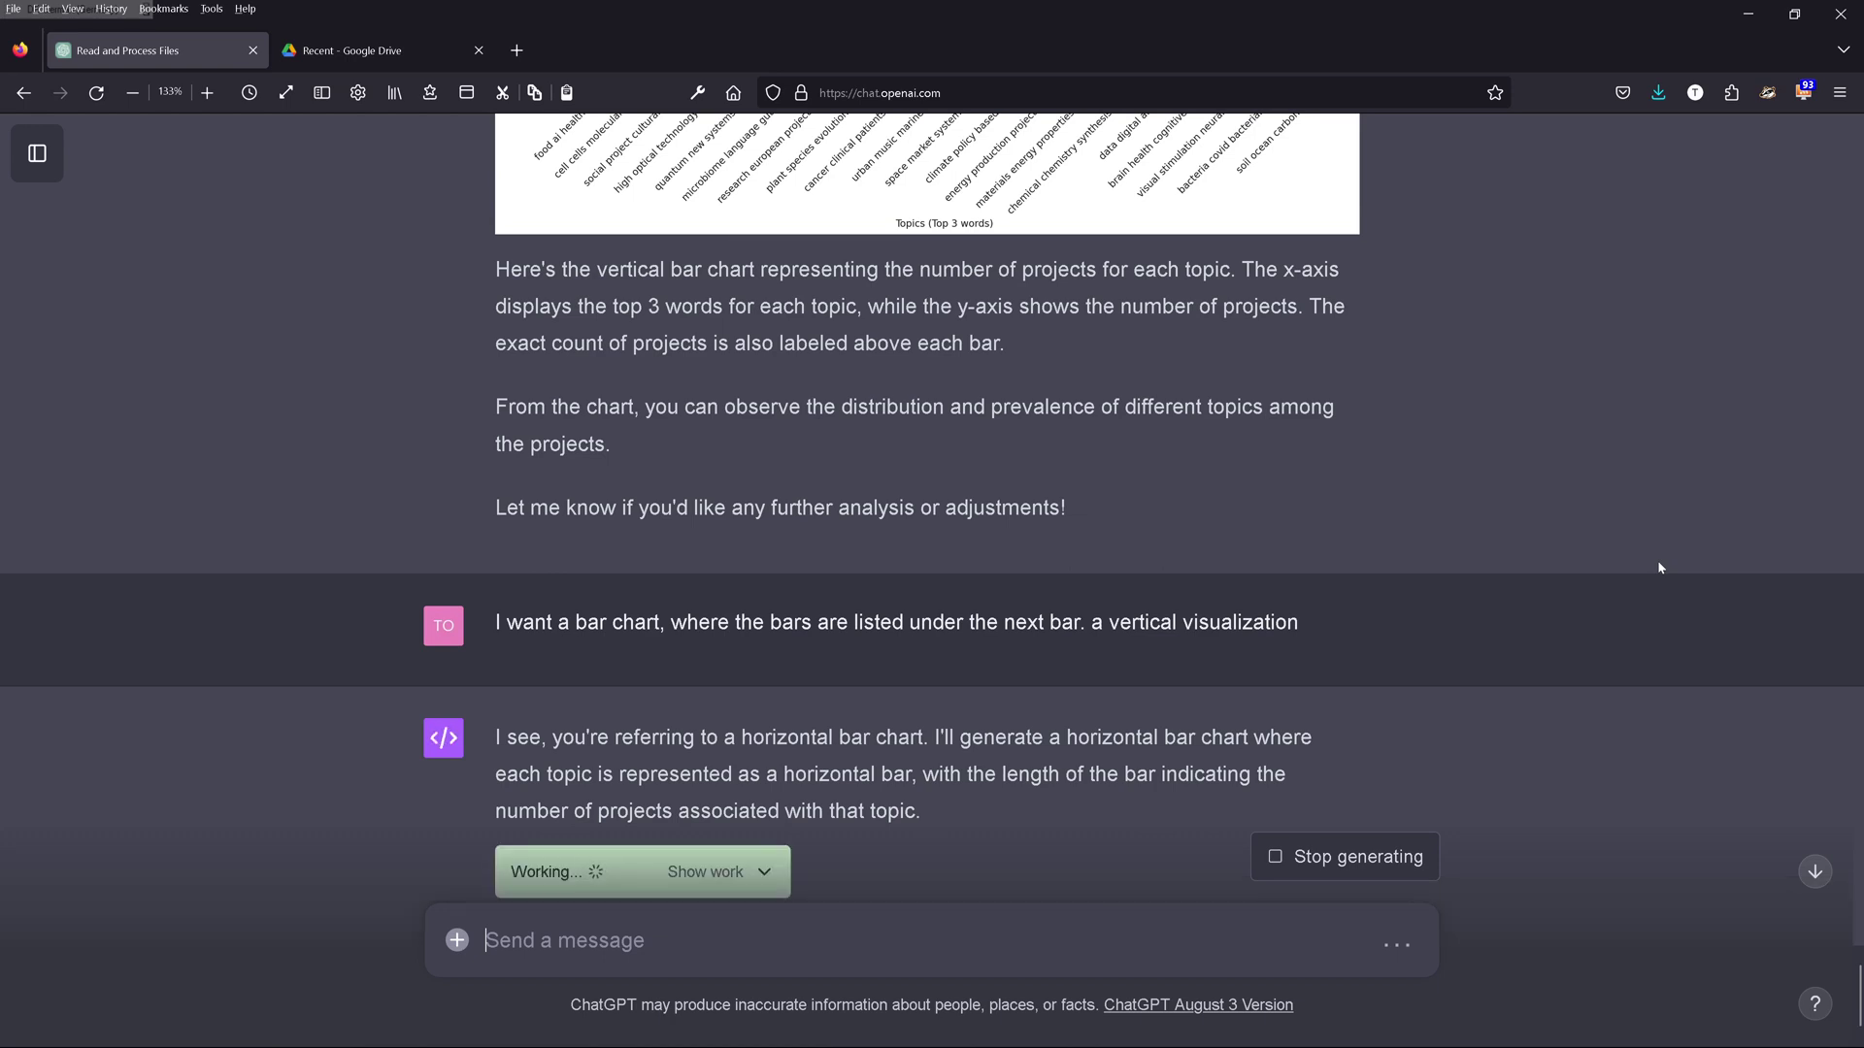
Step: Review the new horizontal bar chart of projects per topic and its explanation
scroll(1659, 568, down, 3)
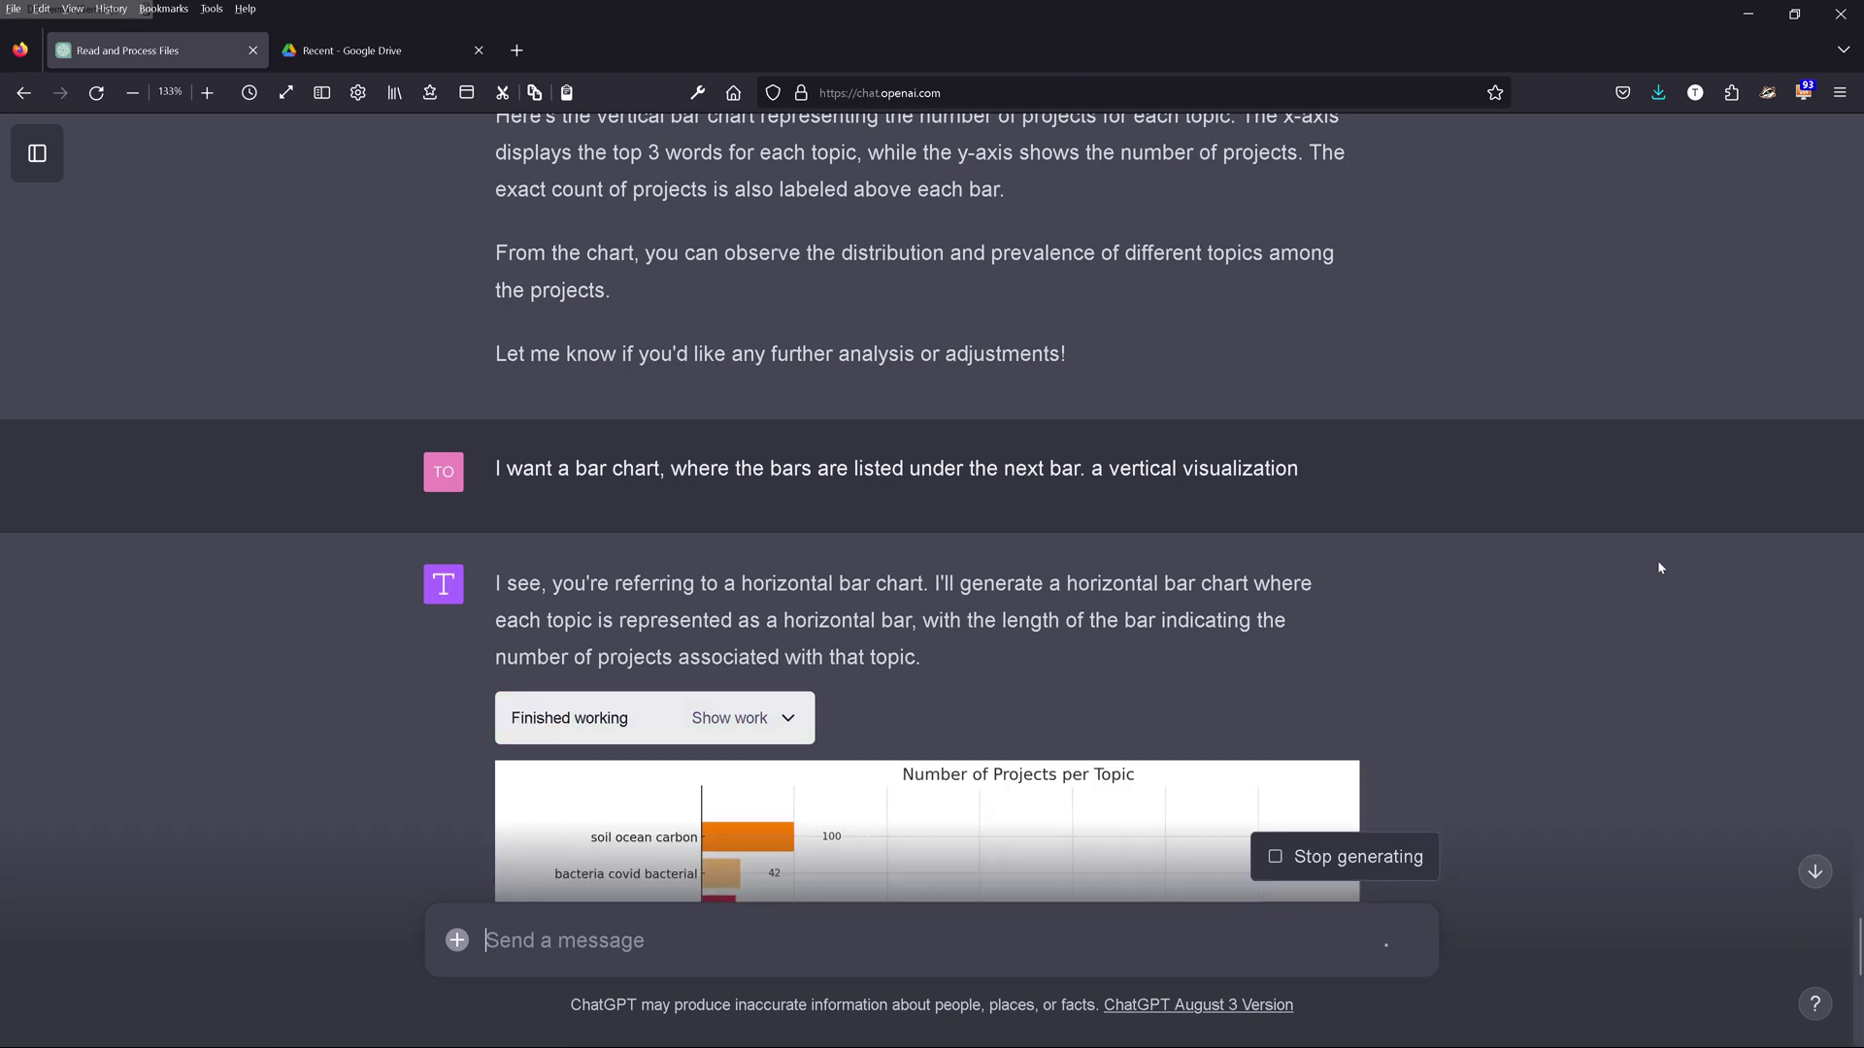
scroll(1659, 568, down, 10)
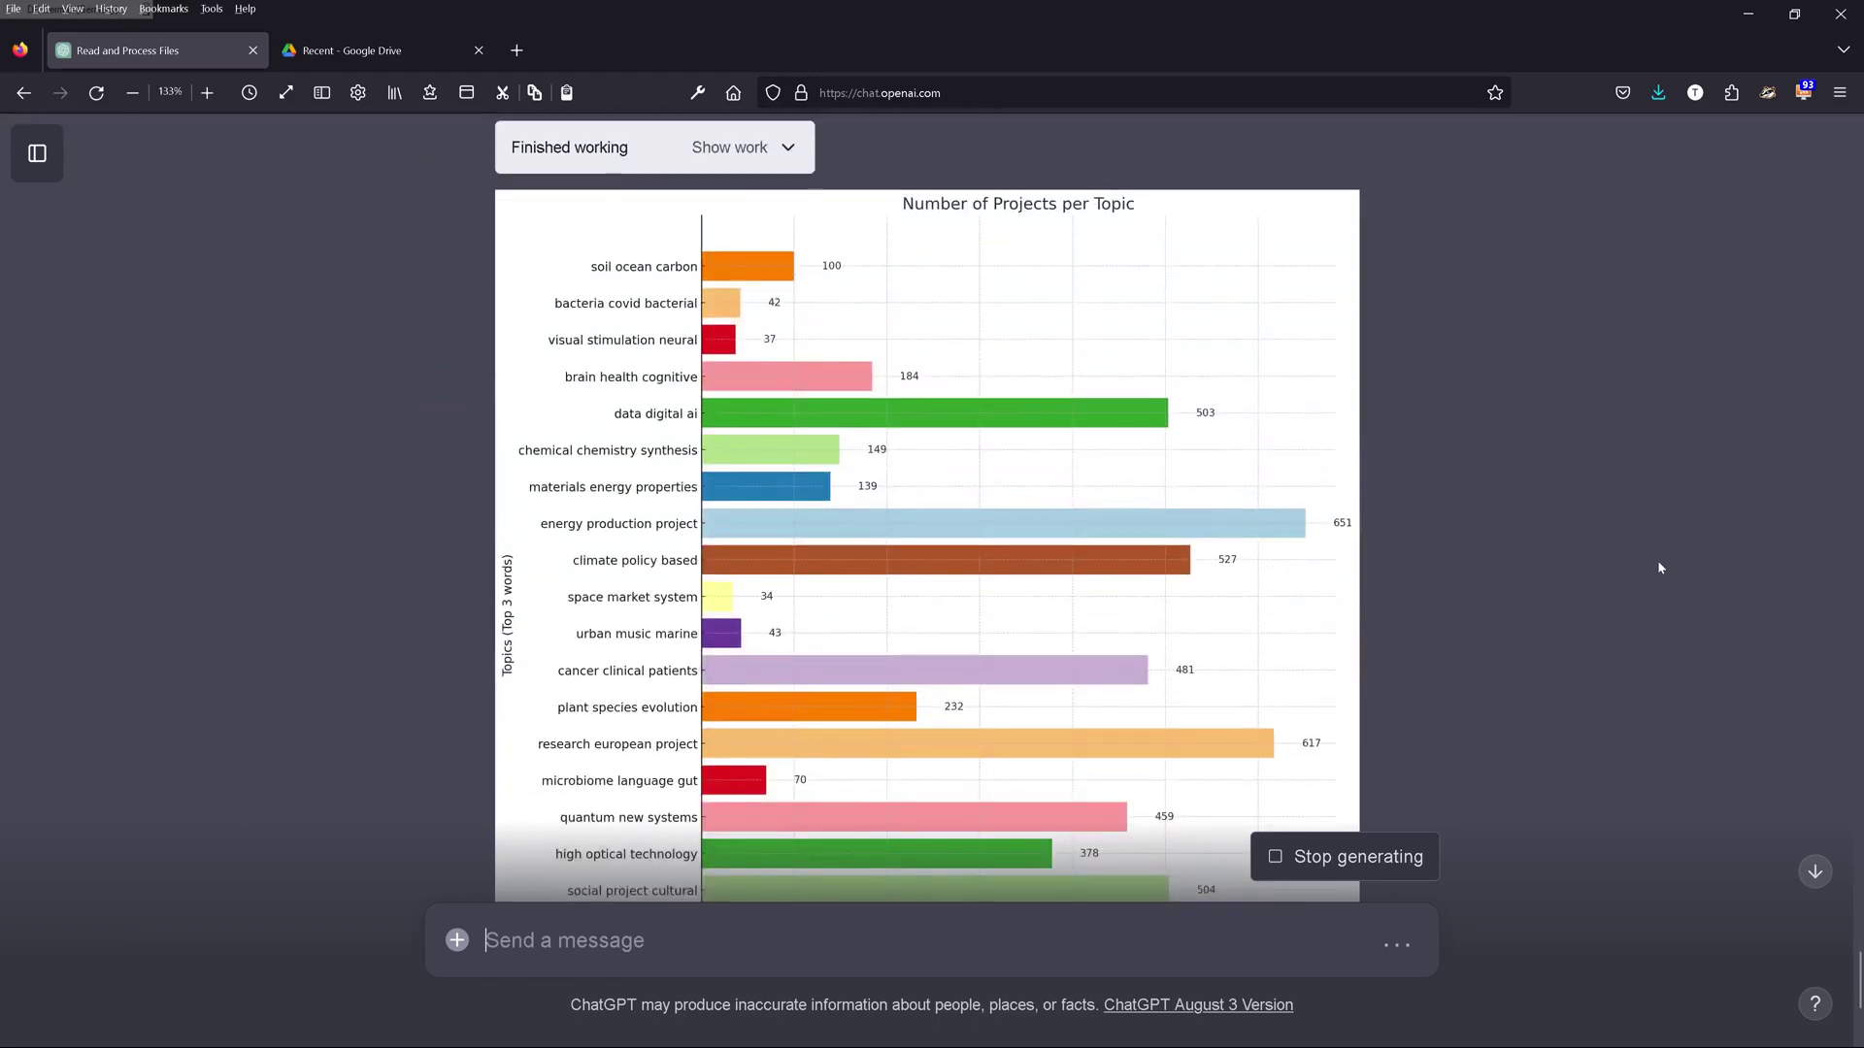
scroll(1659, 568, down, 3)
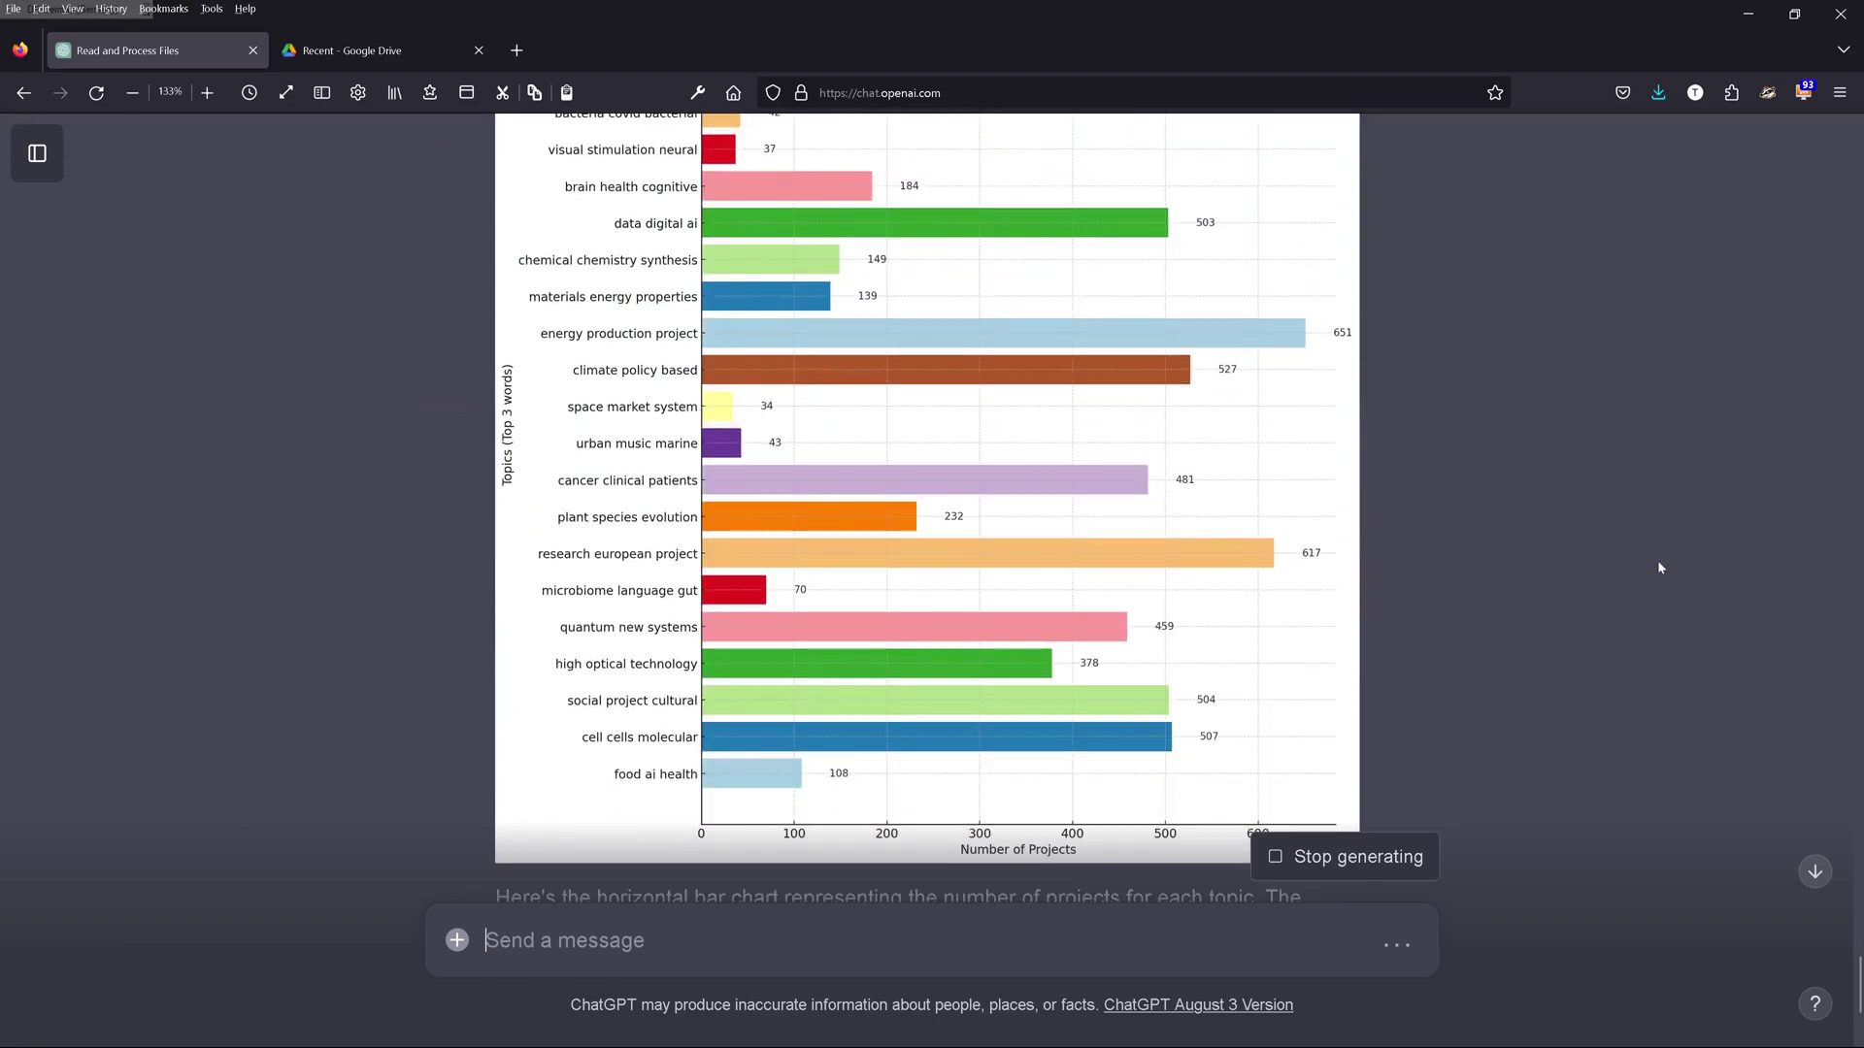
scroll(1659, 568, down, 5)
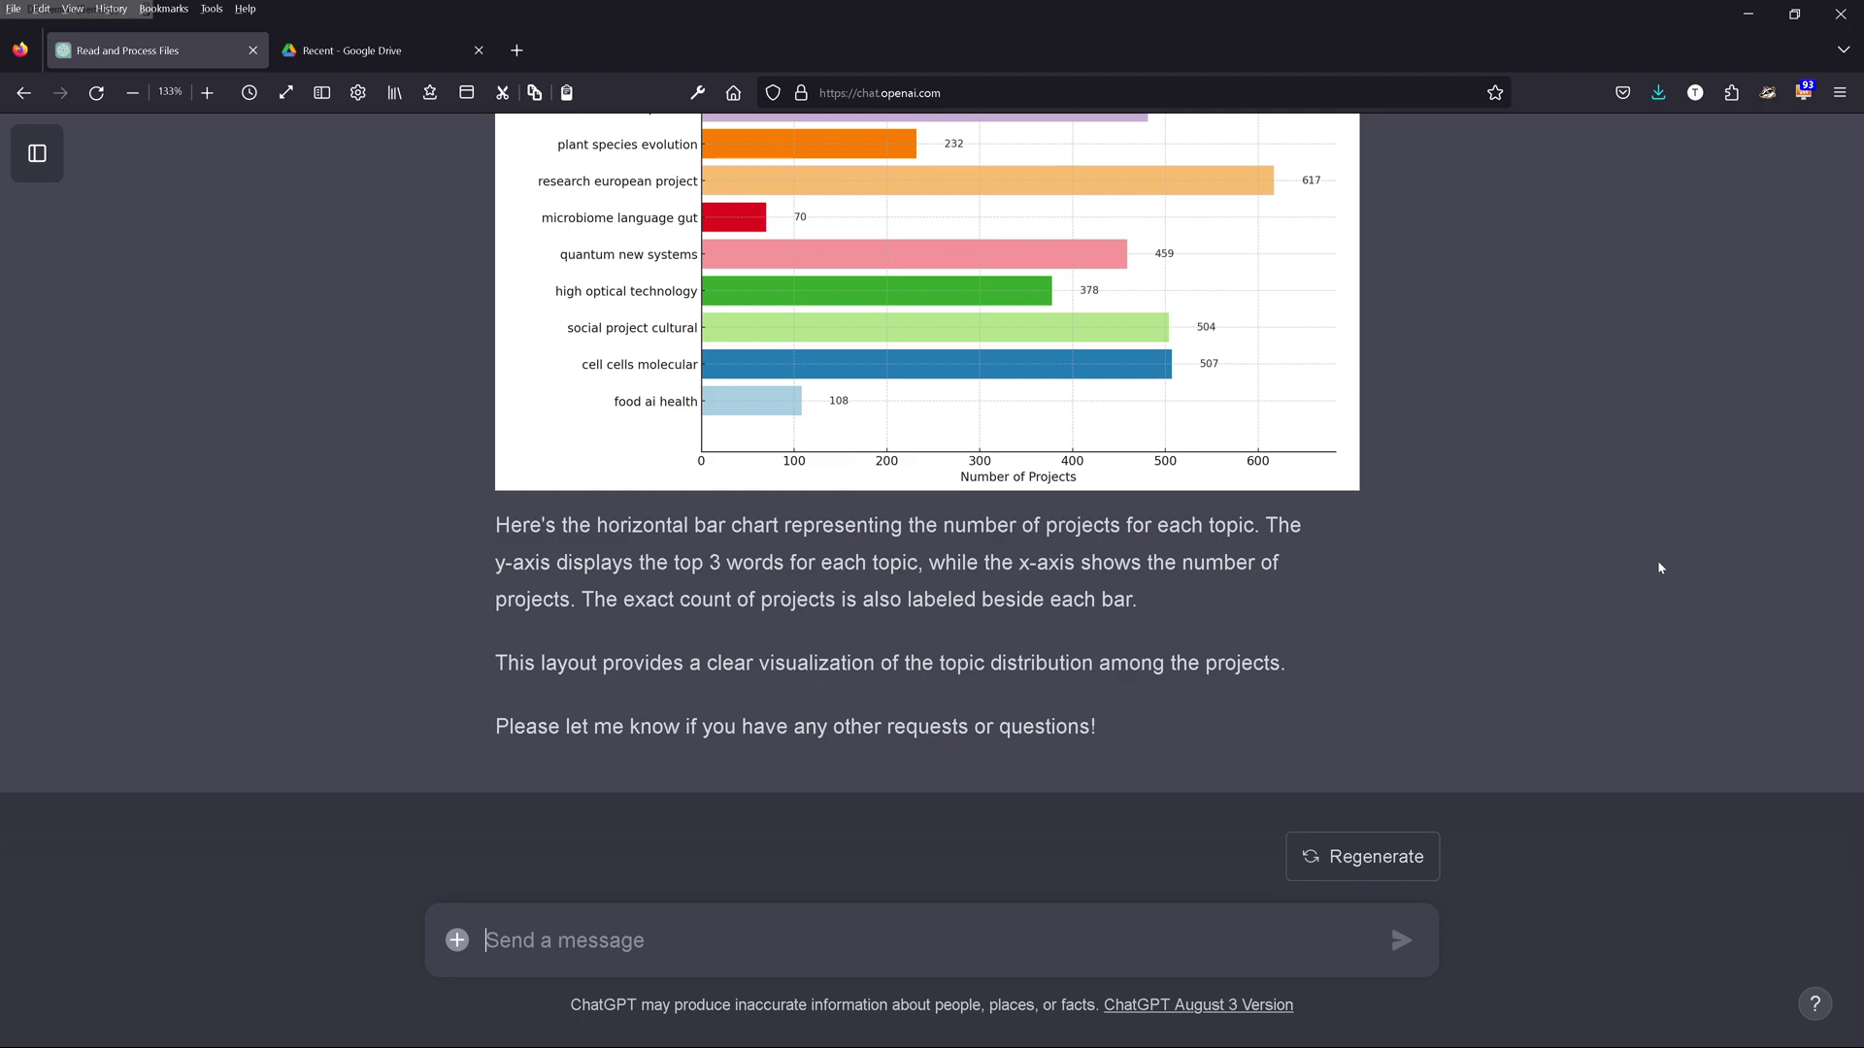
scroll(1659, 568, up, 3)
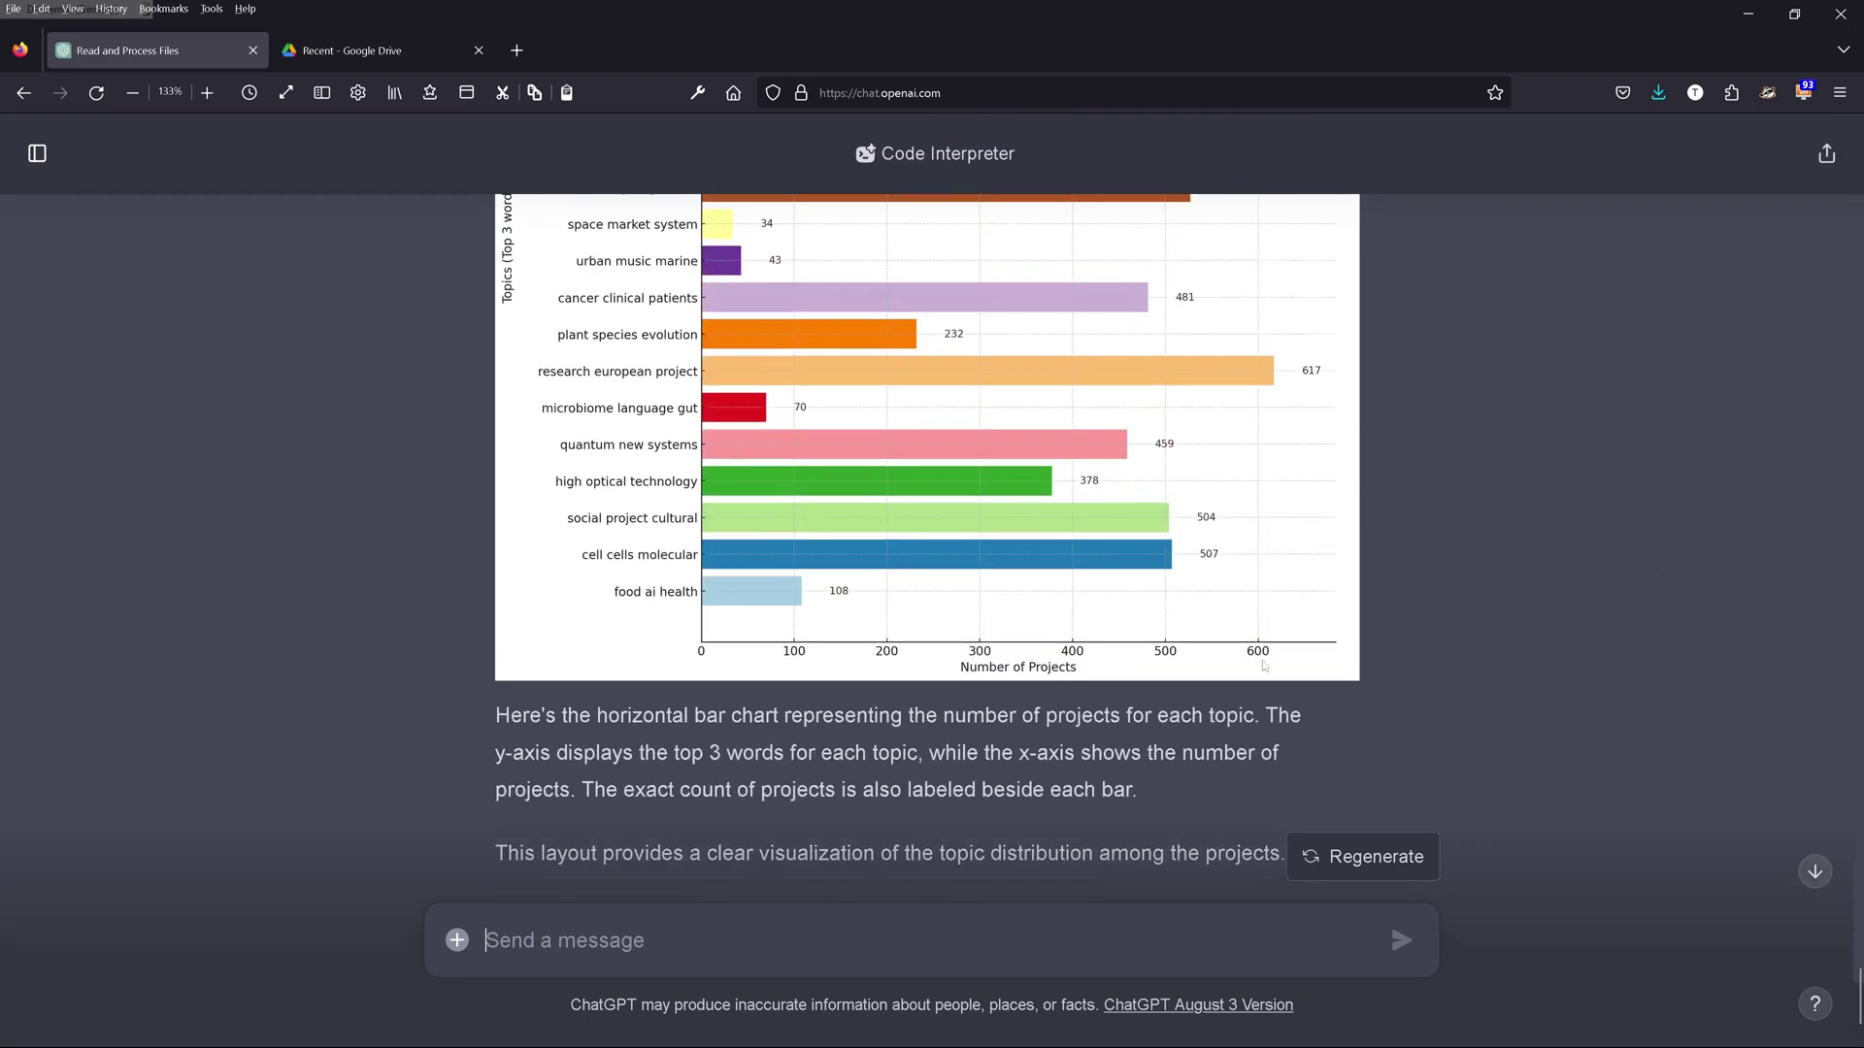
scroll(763, 571, up, 3)
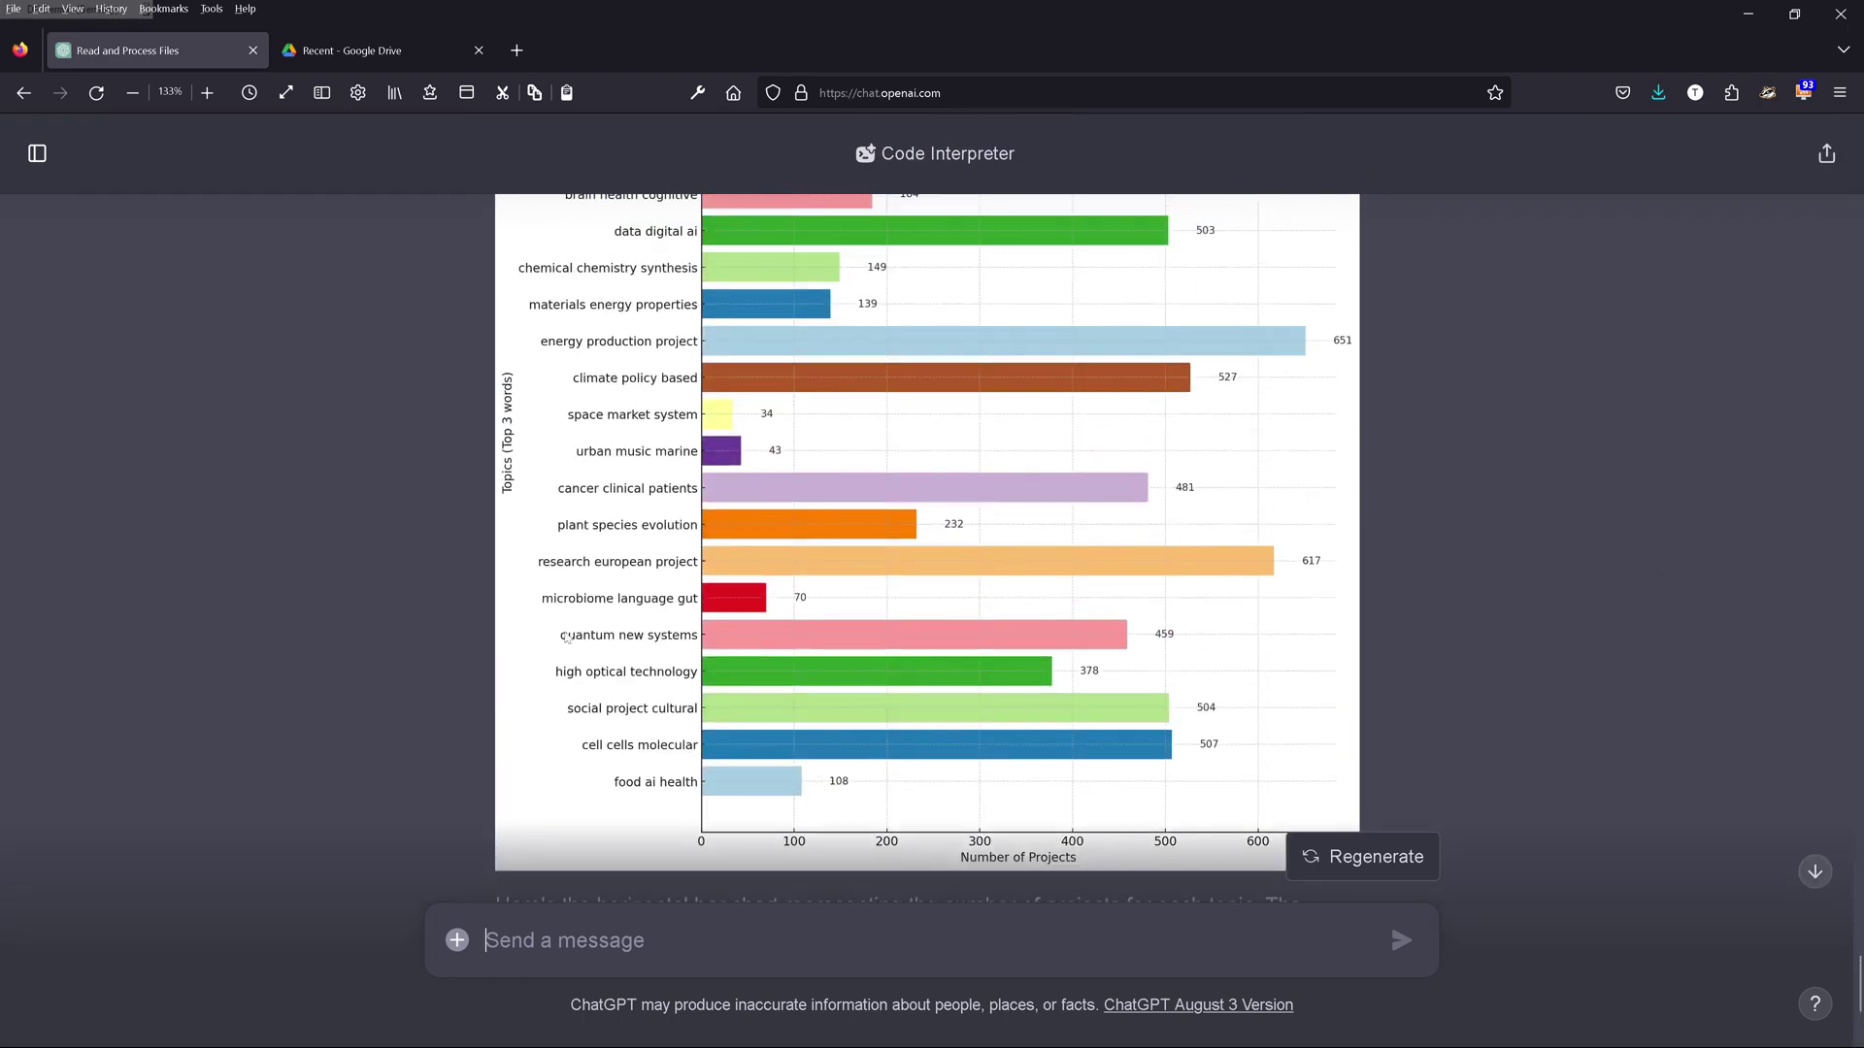
Step: Ask to analyse only the cluster "quantum new systems" in 20 subclusters with the same method and visualization, and review the resulting chart
text(can you dive into the cluster "quantum new systems" and analyse only this topic in 20 subclusters, same method, same visualization?)
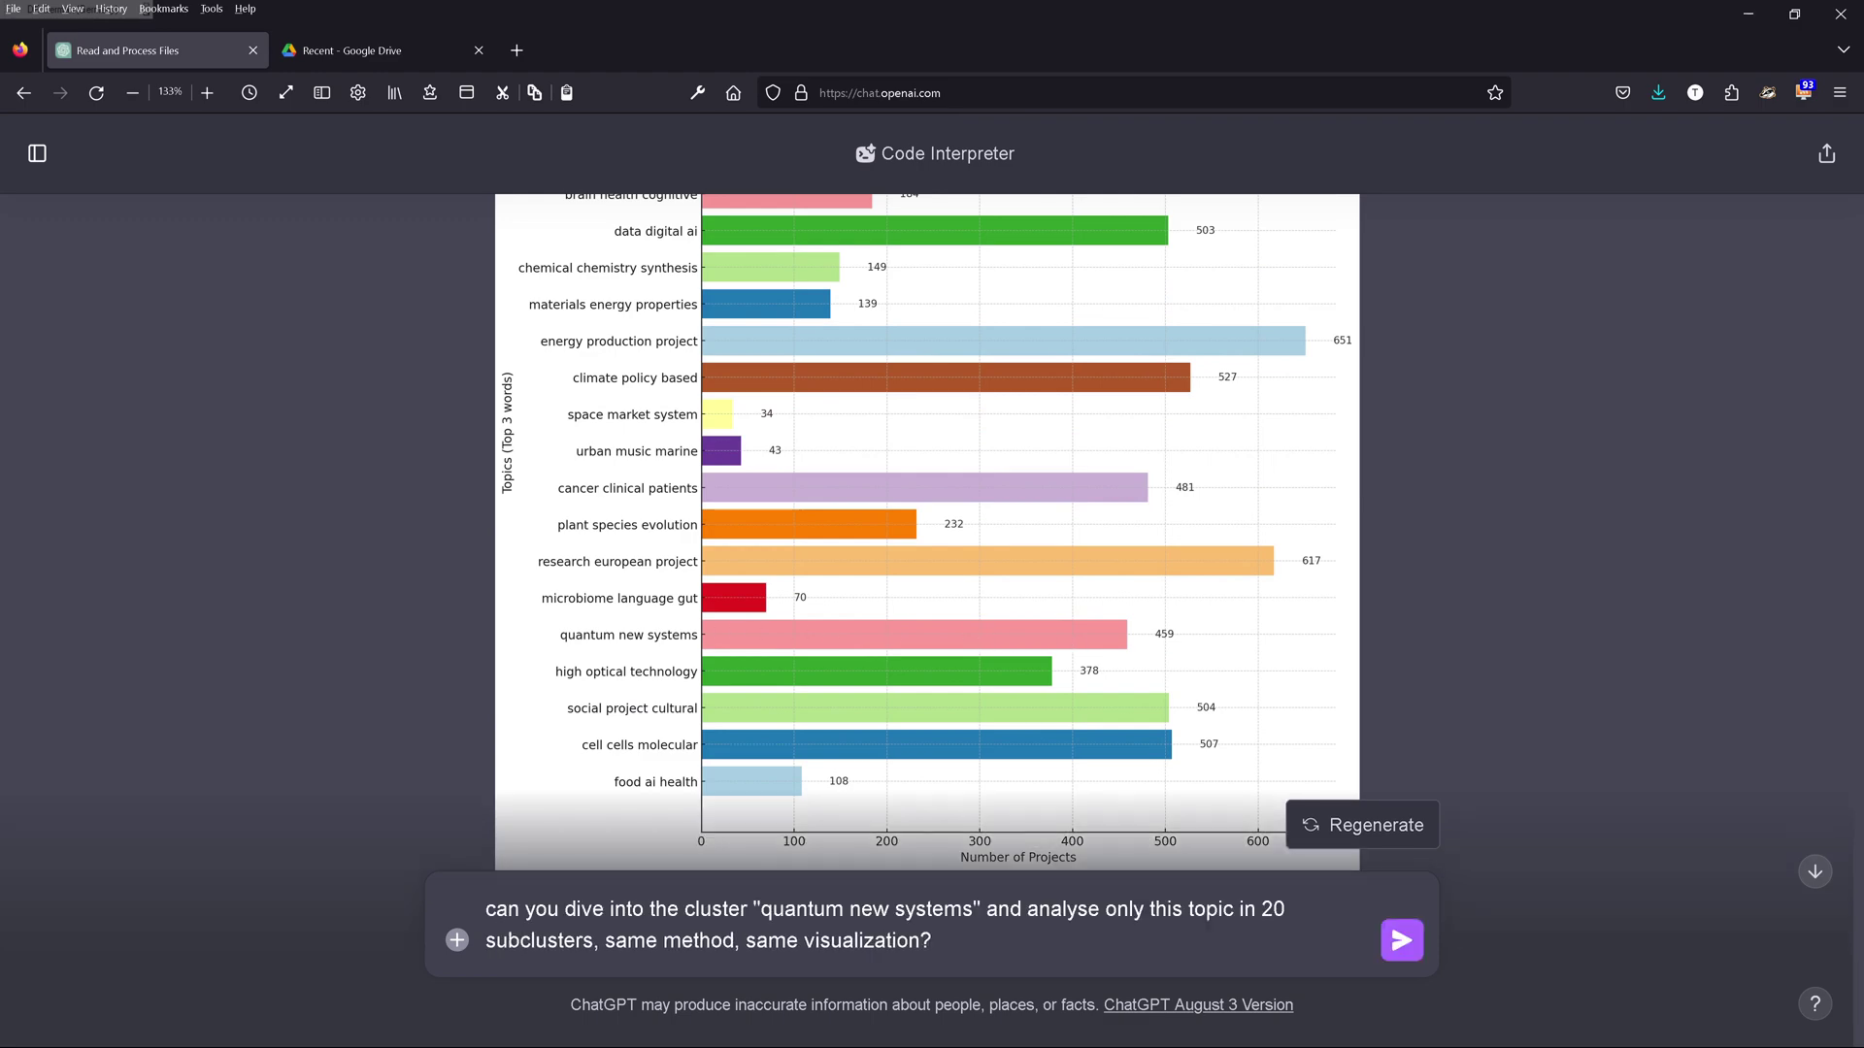
click(1401, 940)
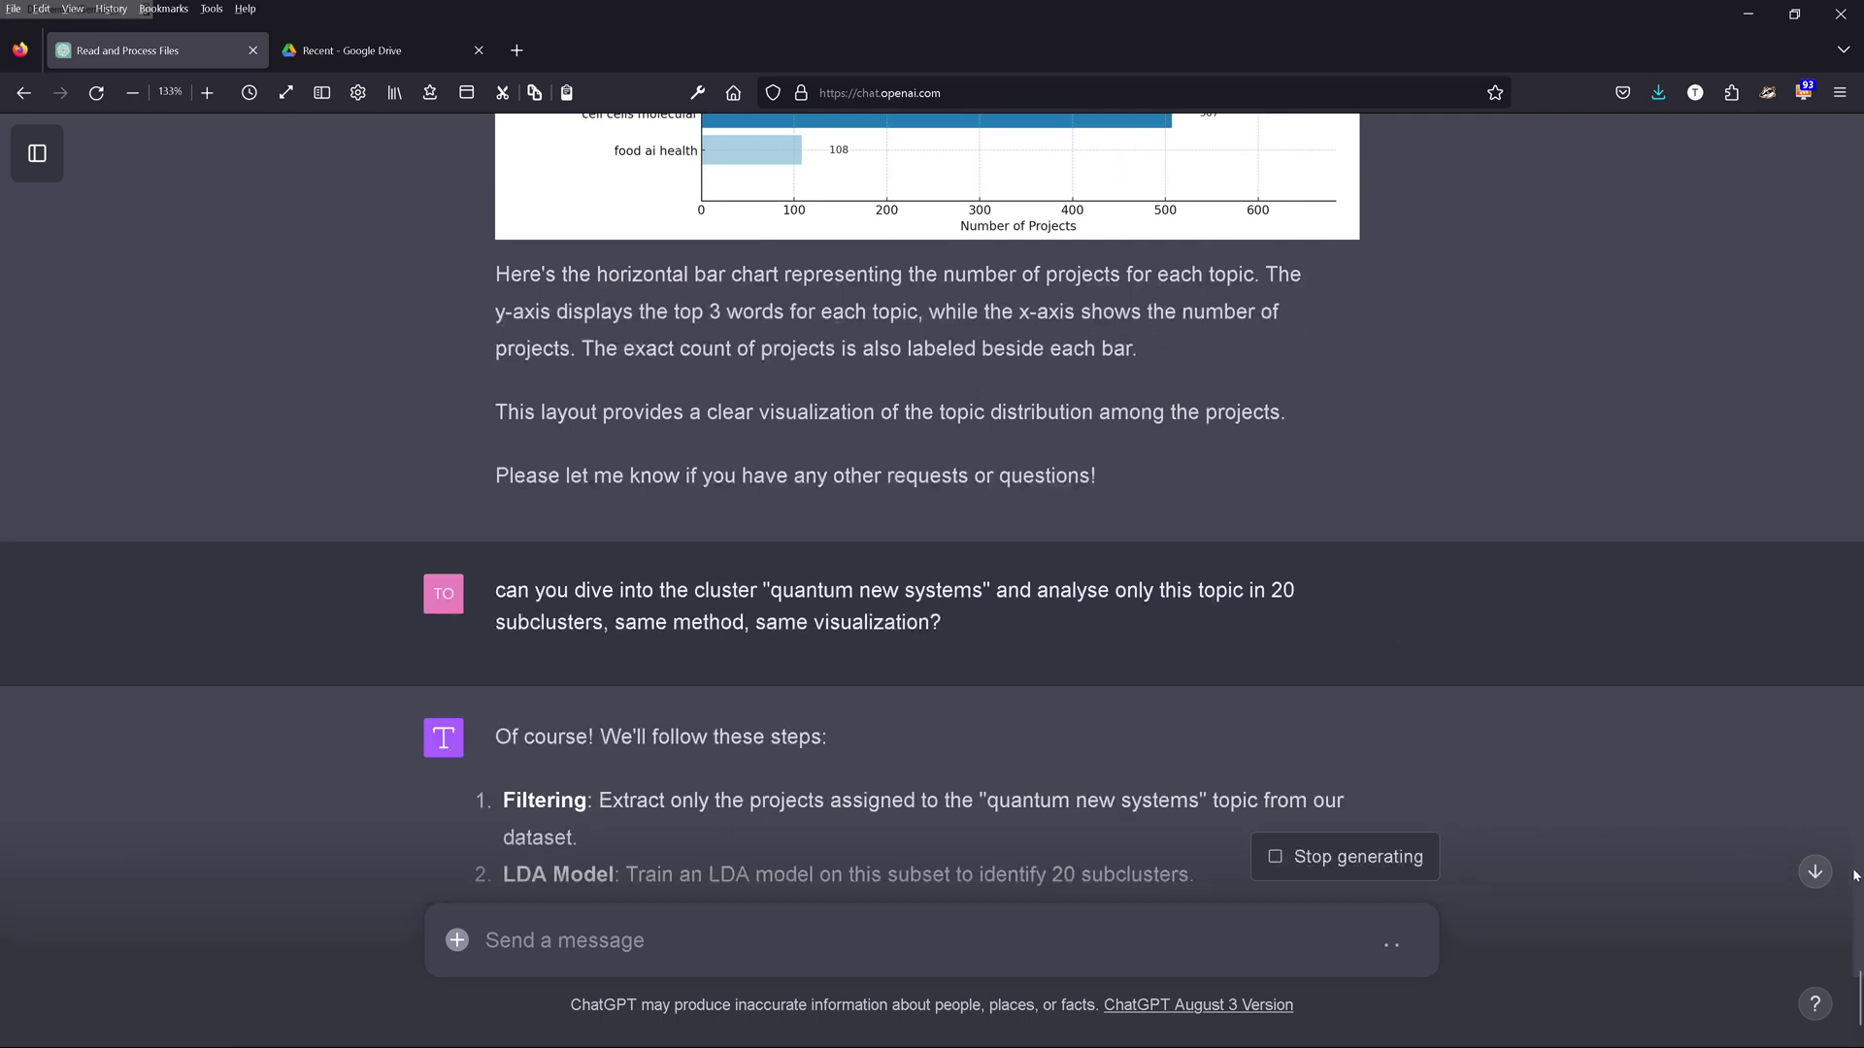
click(1815, 872)
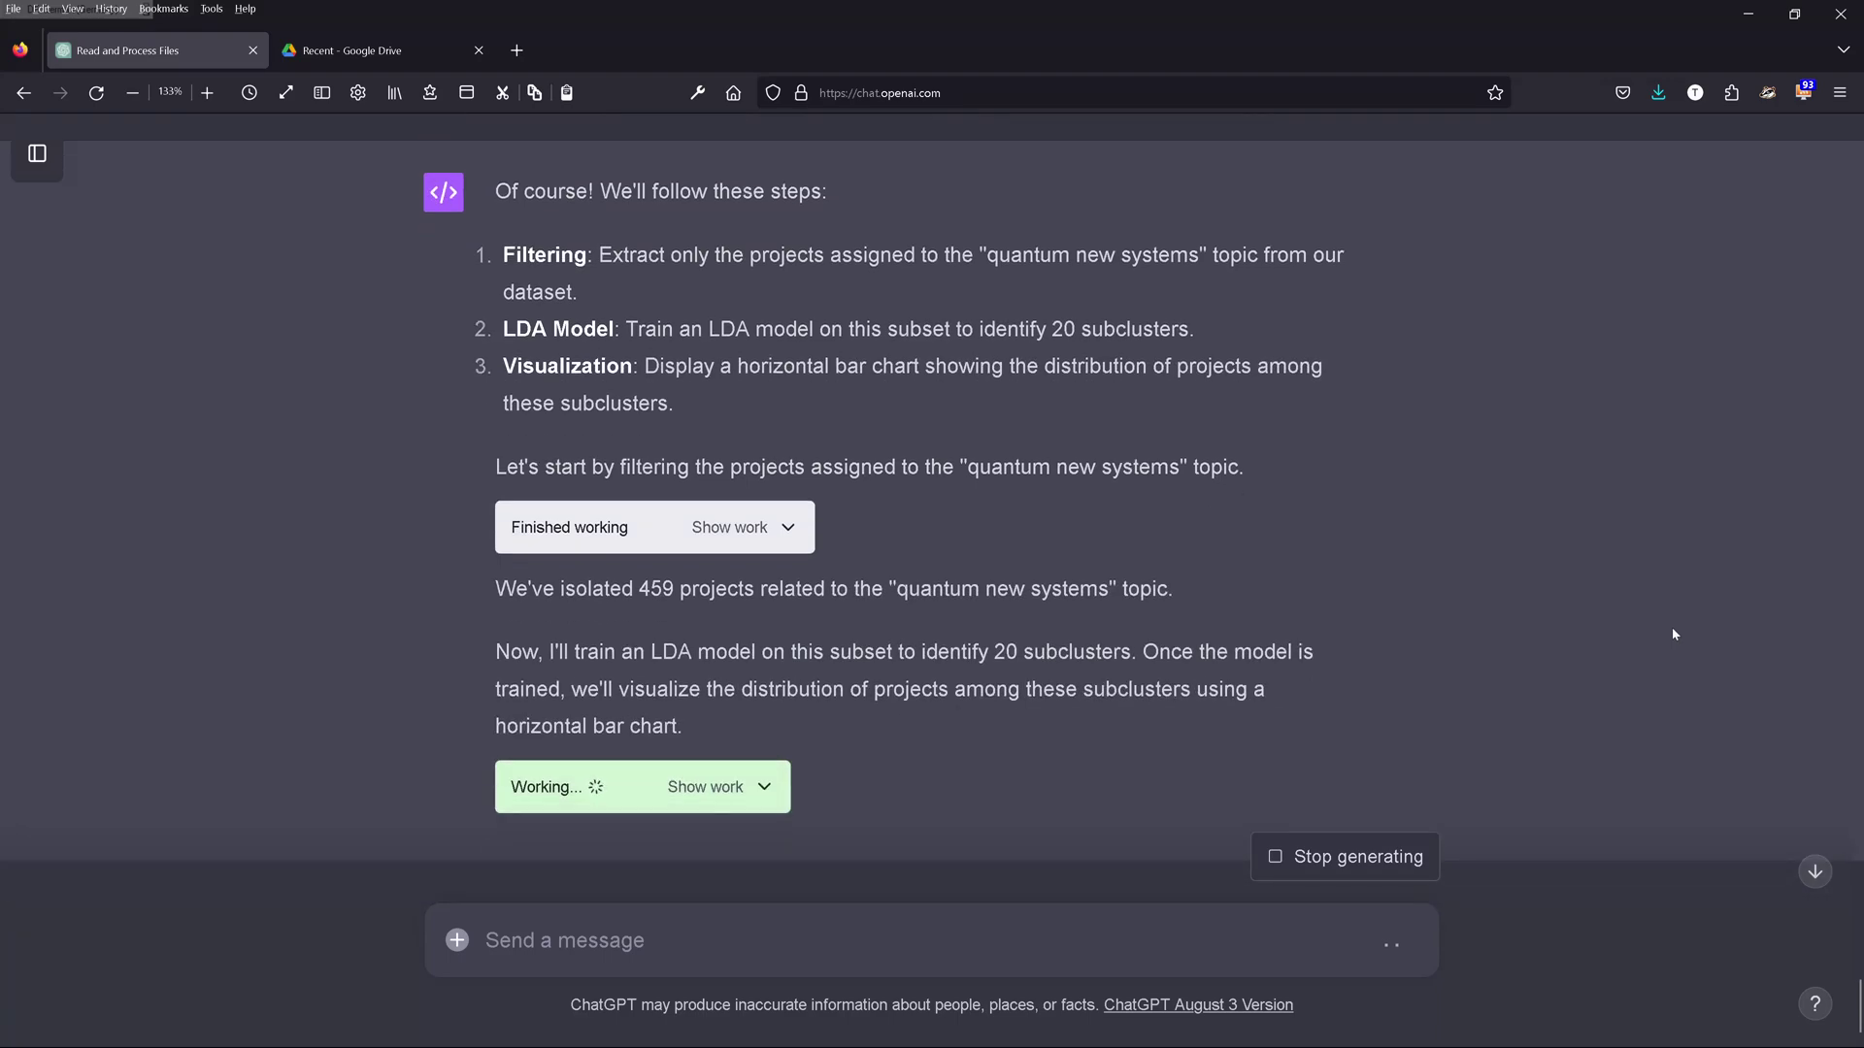
scroll(1669, 625, up, 10)
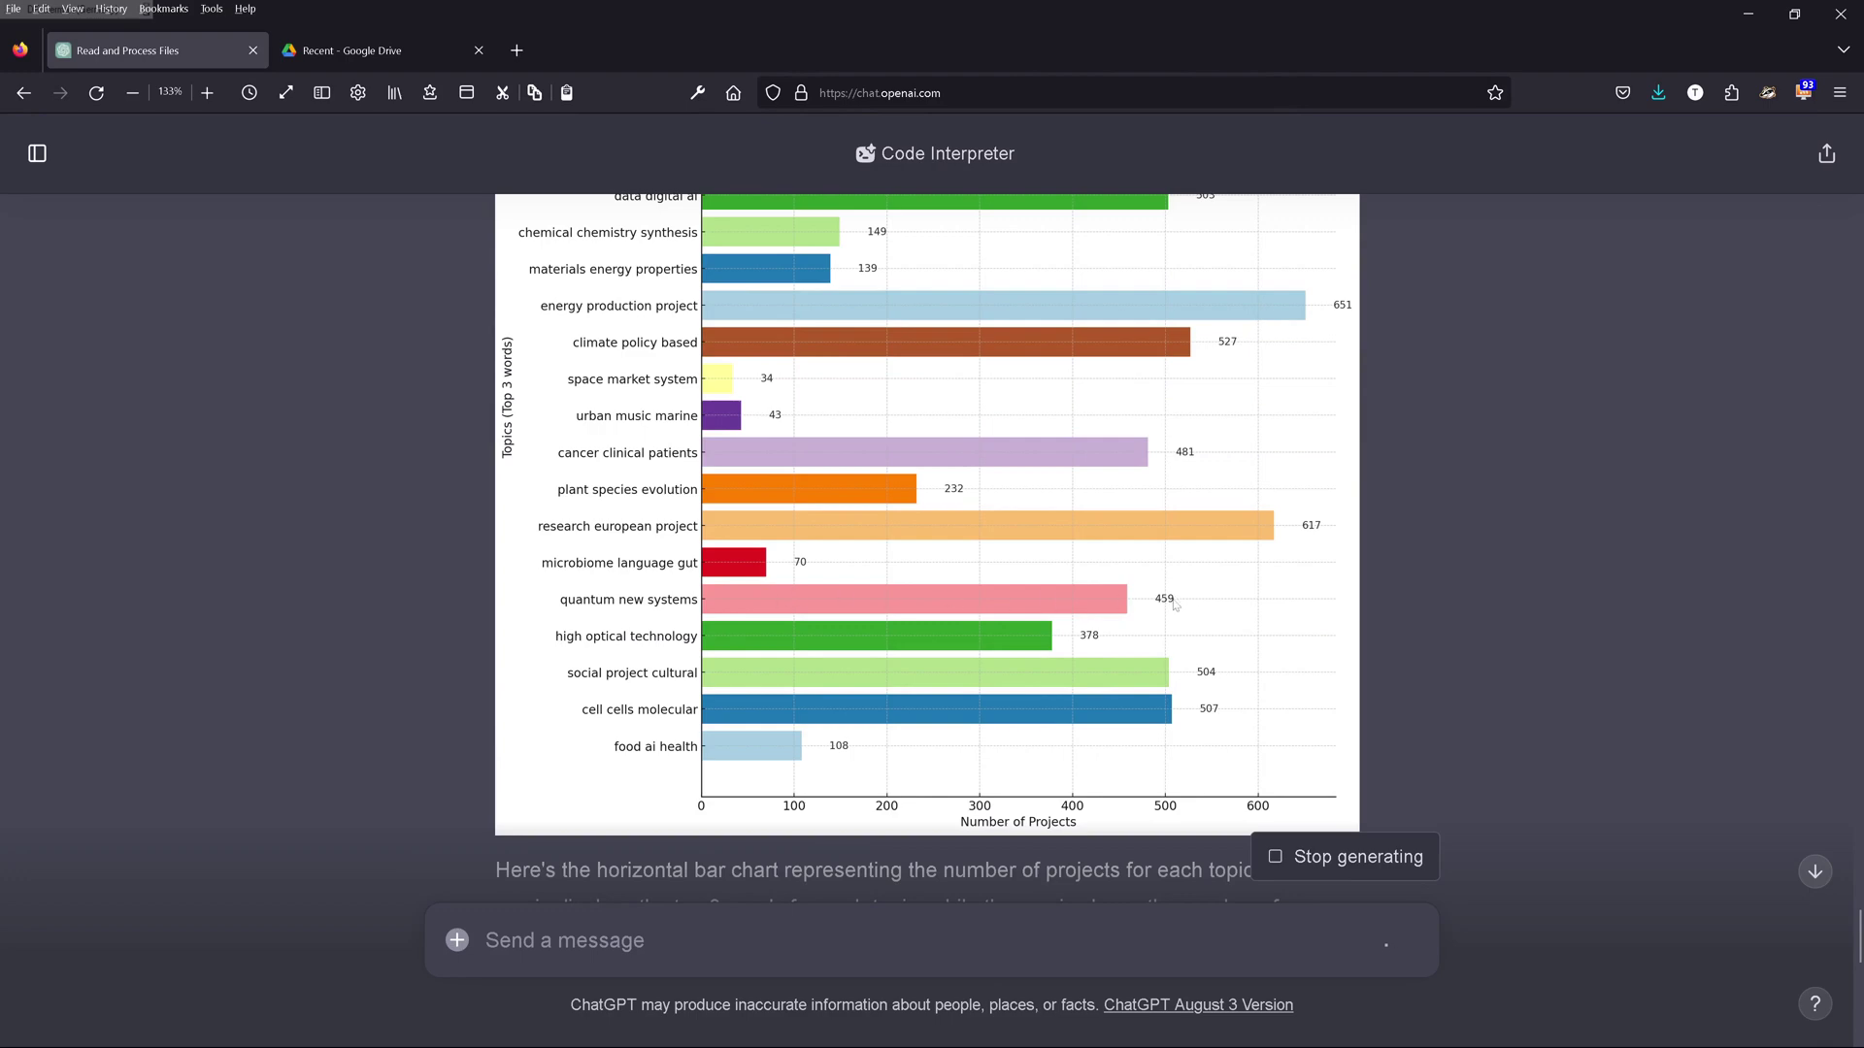
scroll(1299, 590, down, 10)
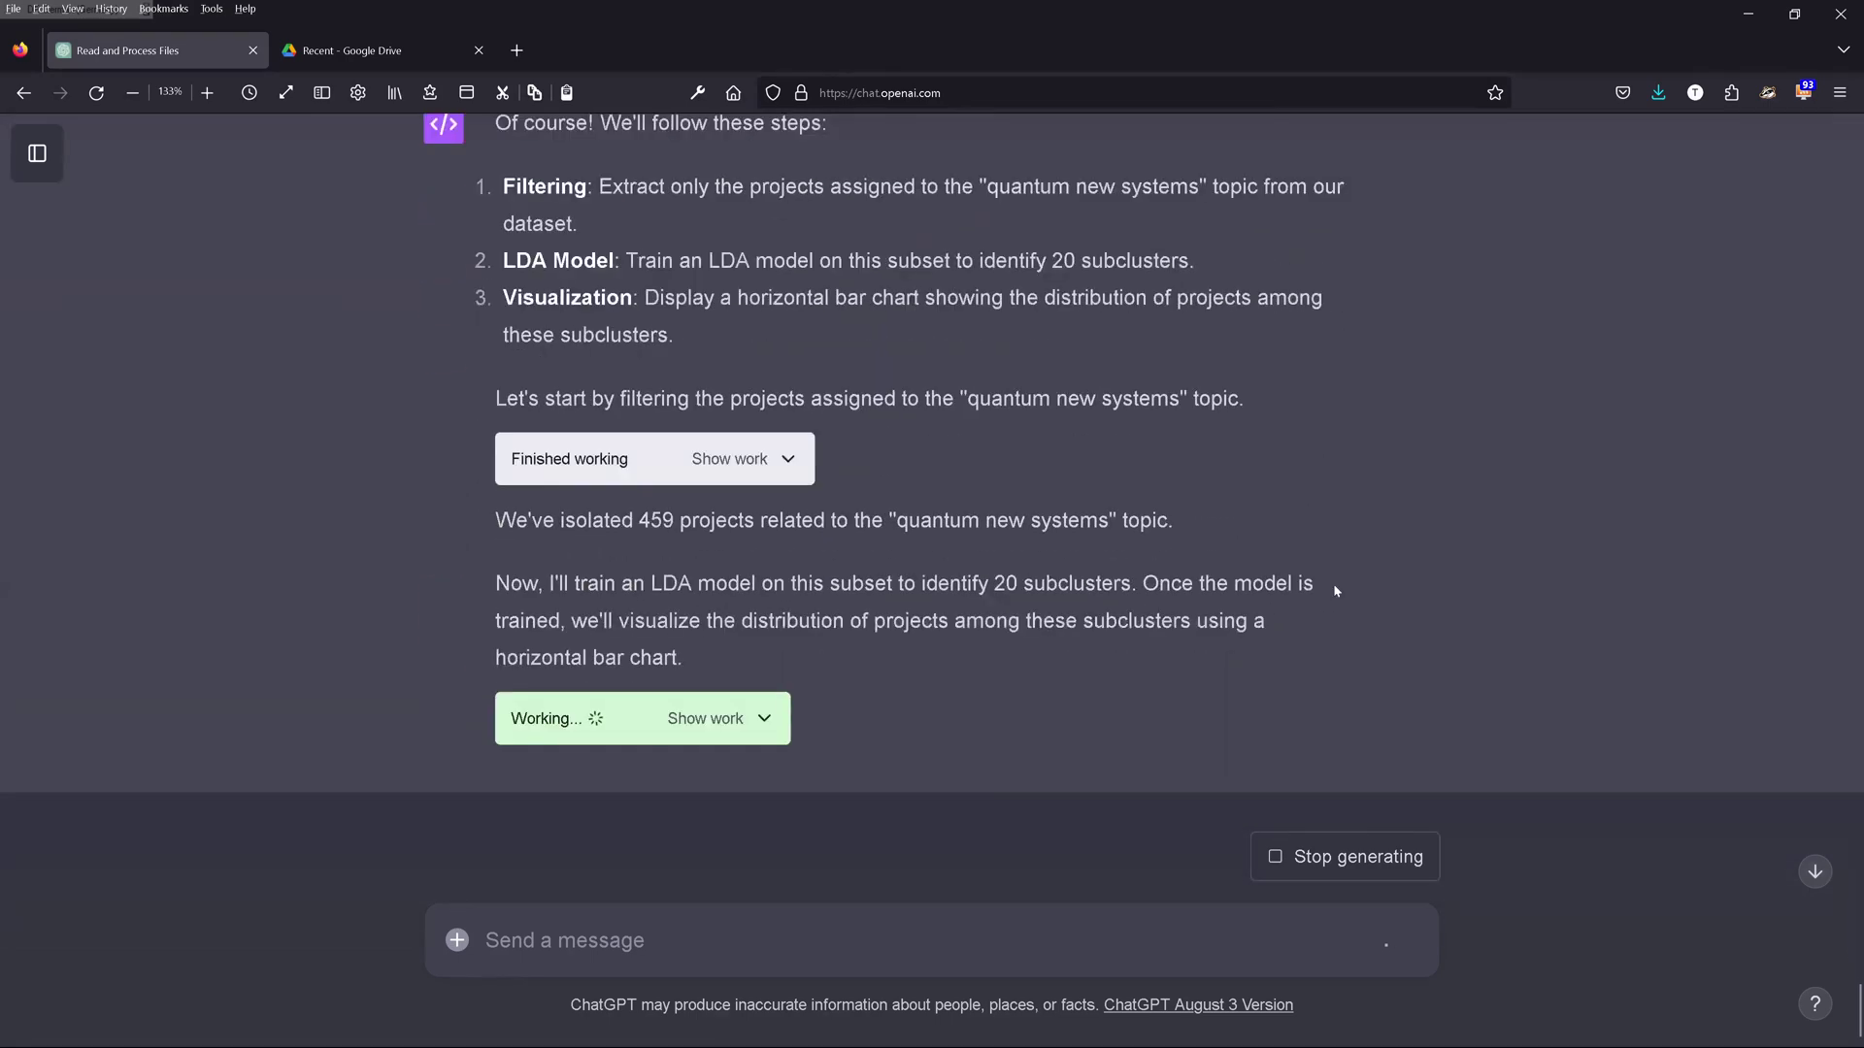
click(1812, 873)
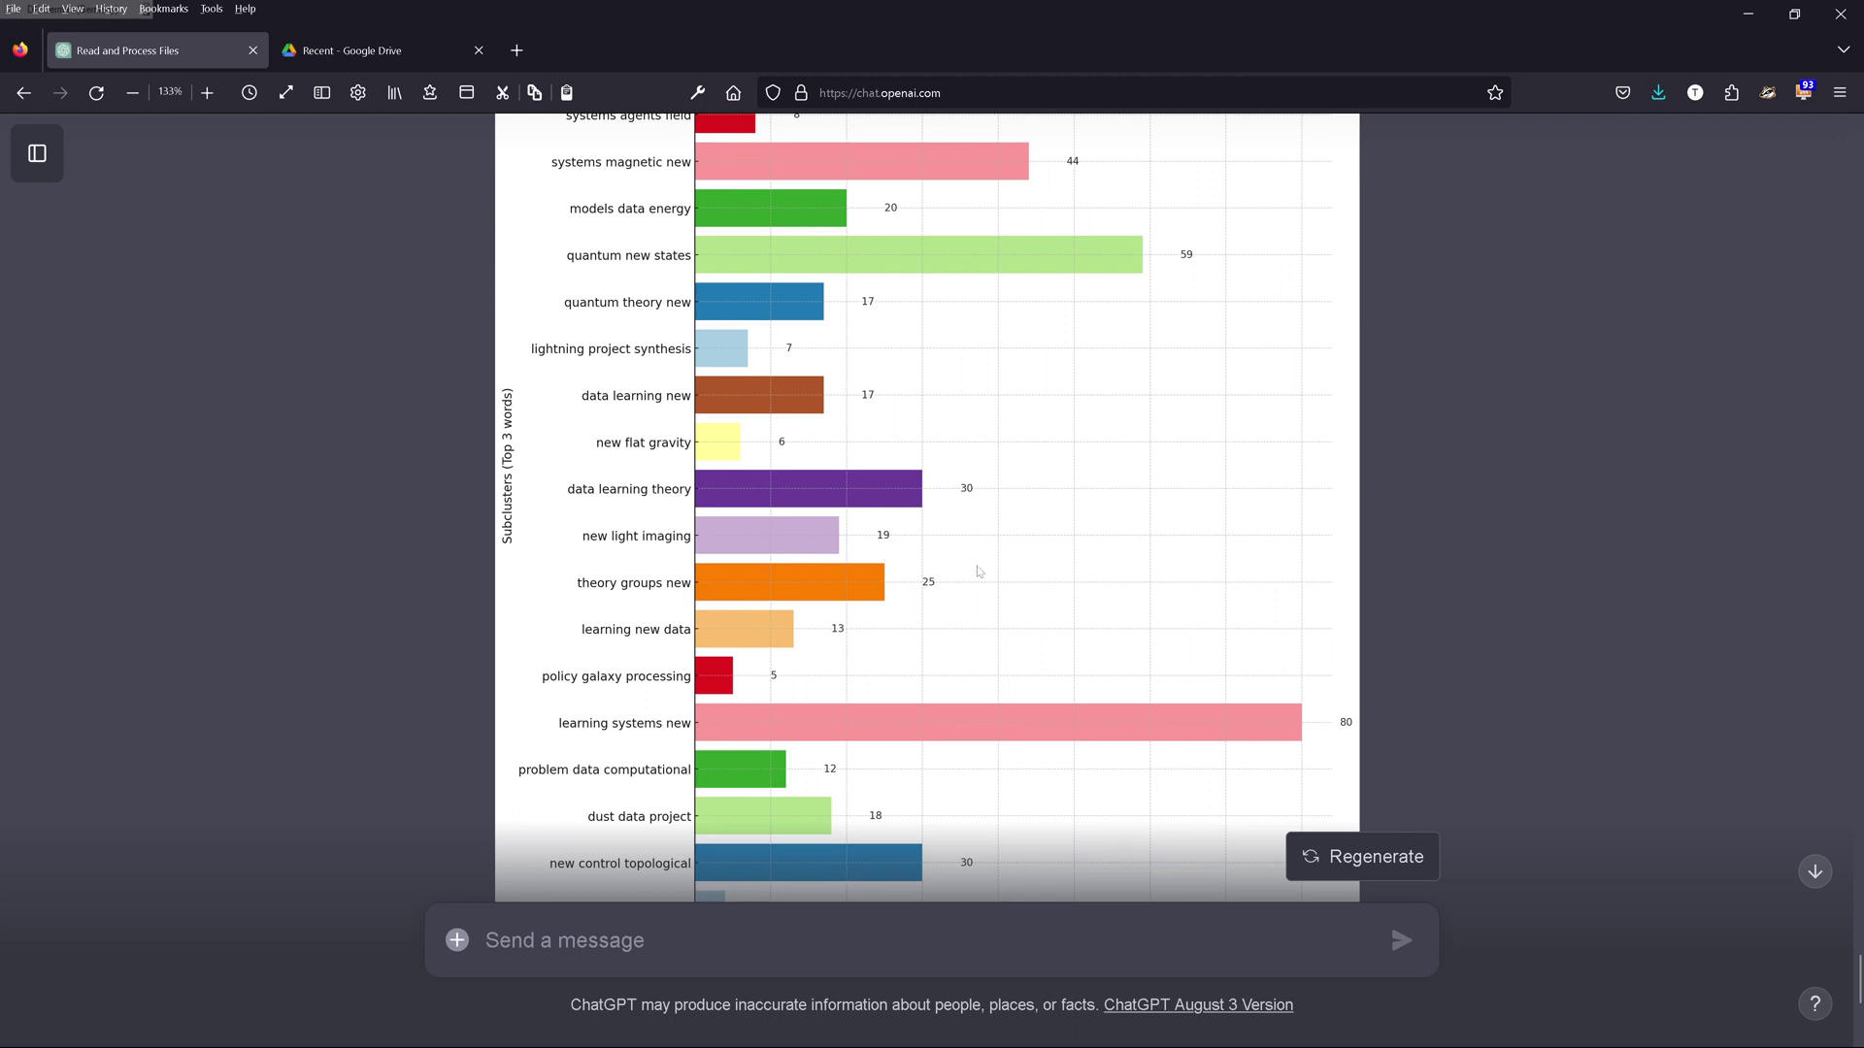
scroll(983, 578, down, 2)
scroll(983, 578, down, 1)
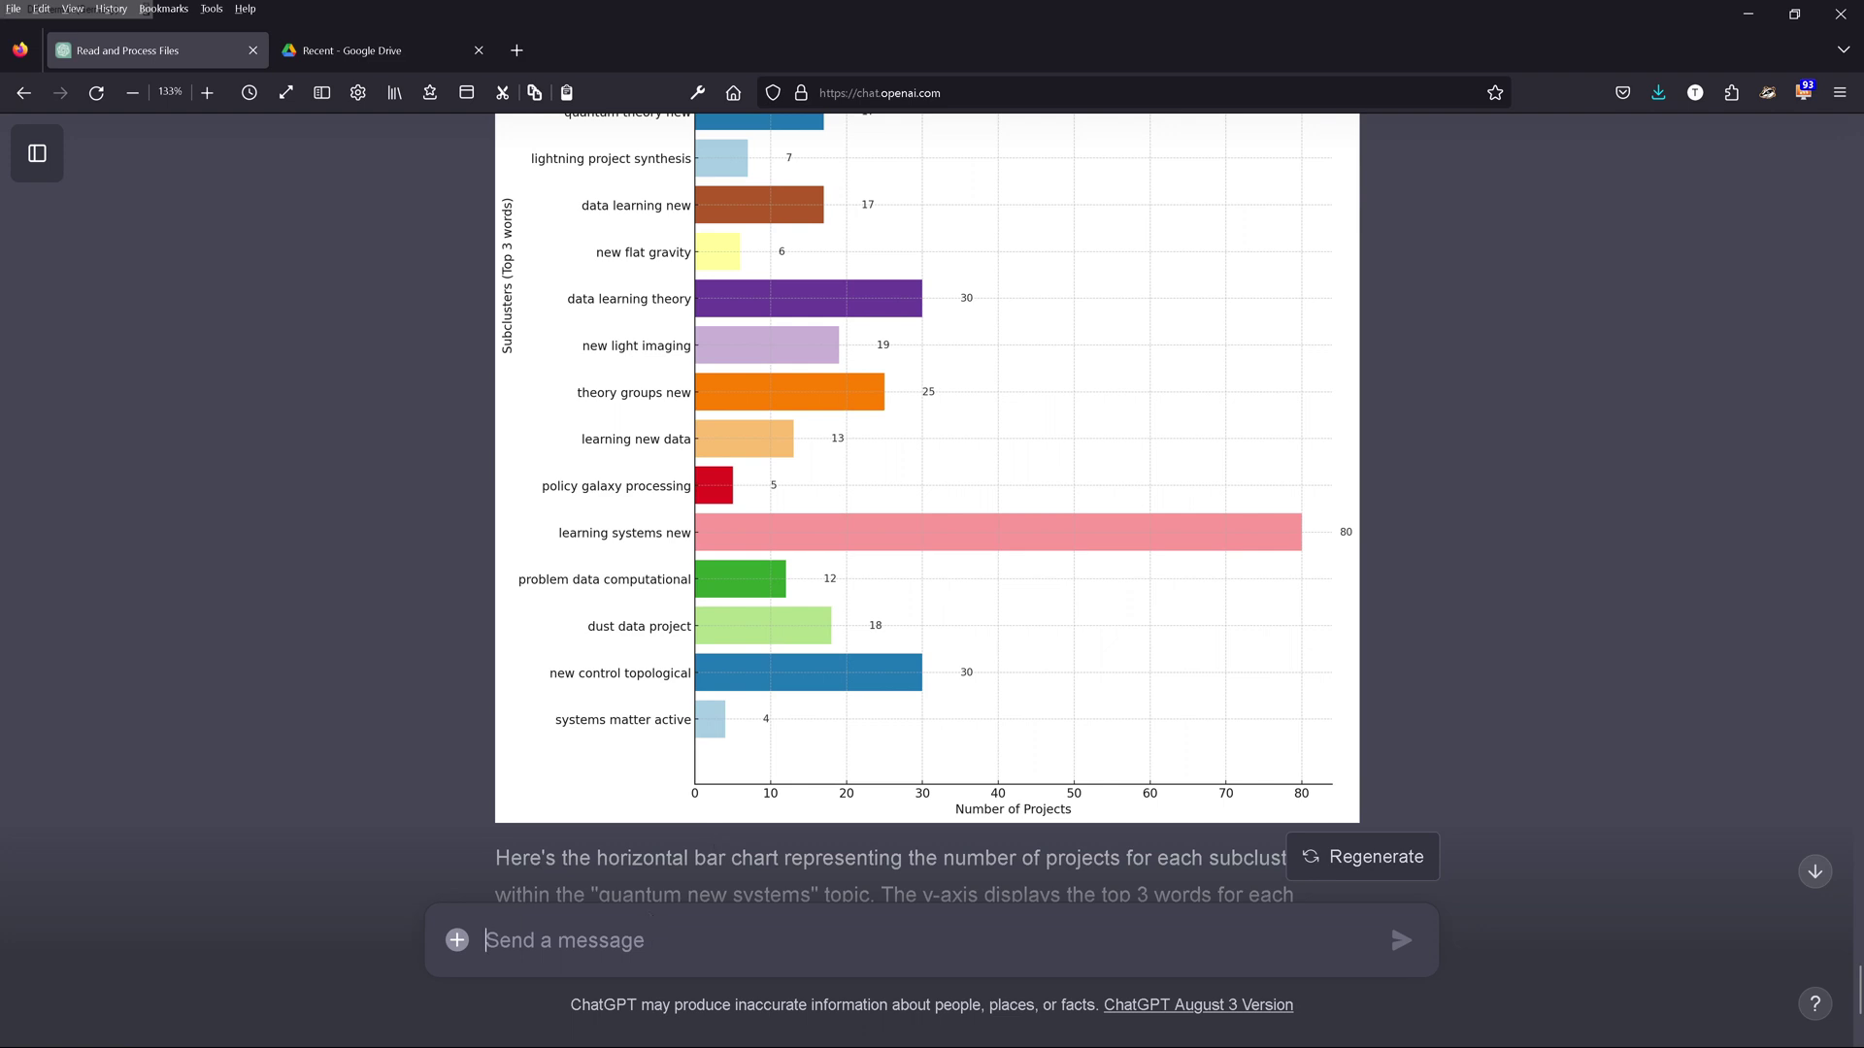
Step: Request the word lists with the message "give me the top 6 words per subcluster" and read the reply
text(give )
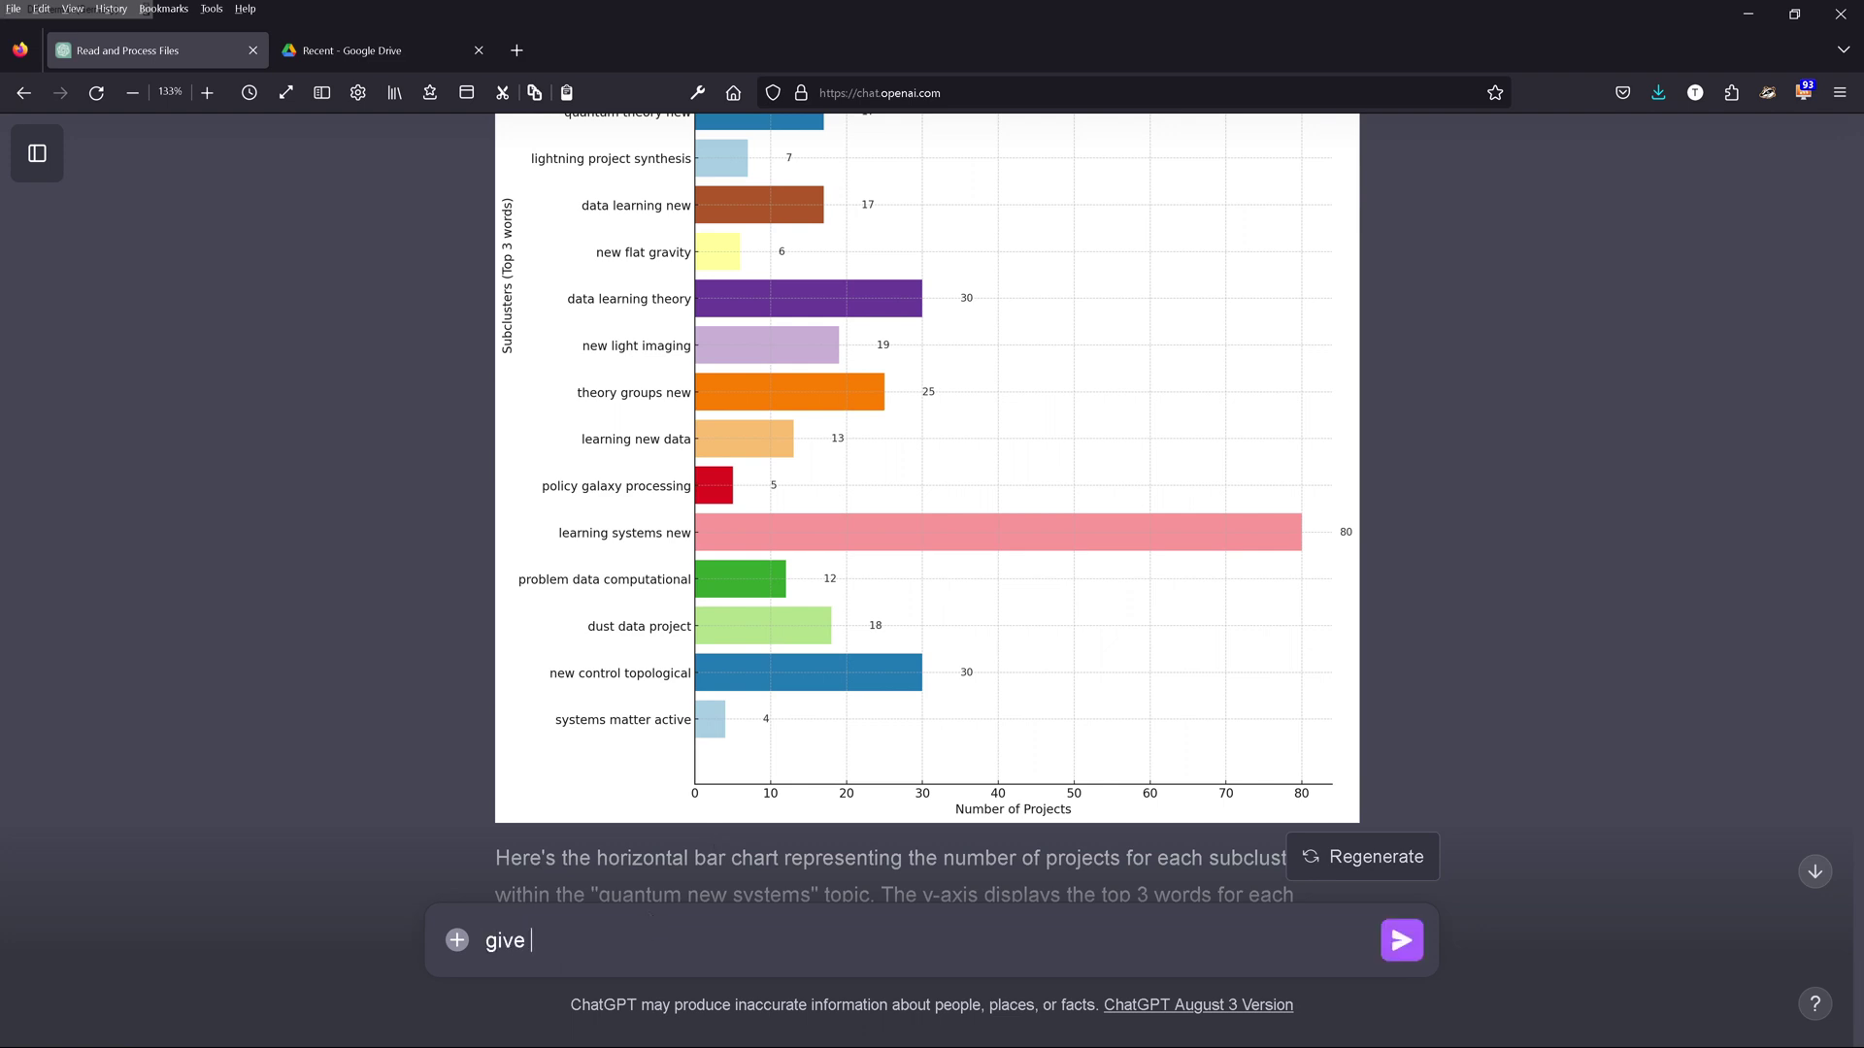
text(me the top 6 words)
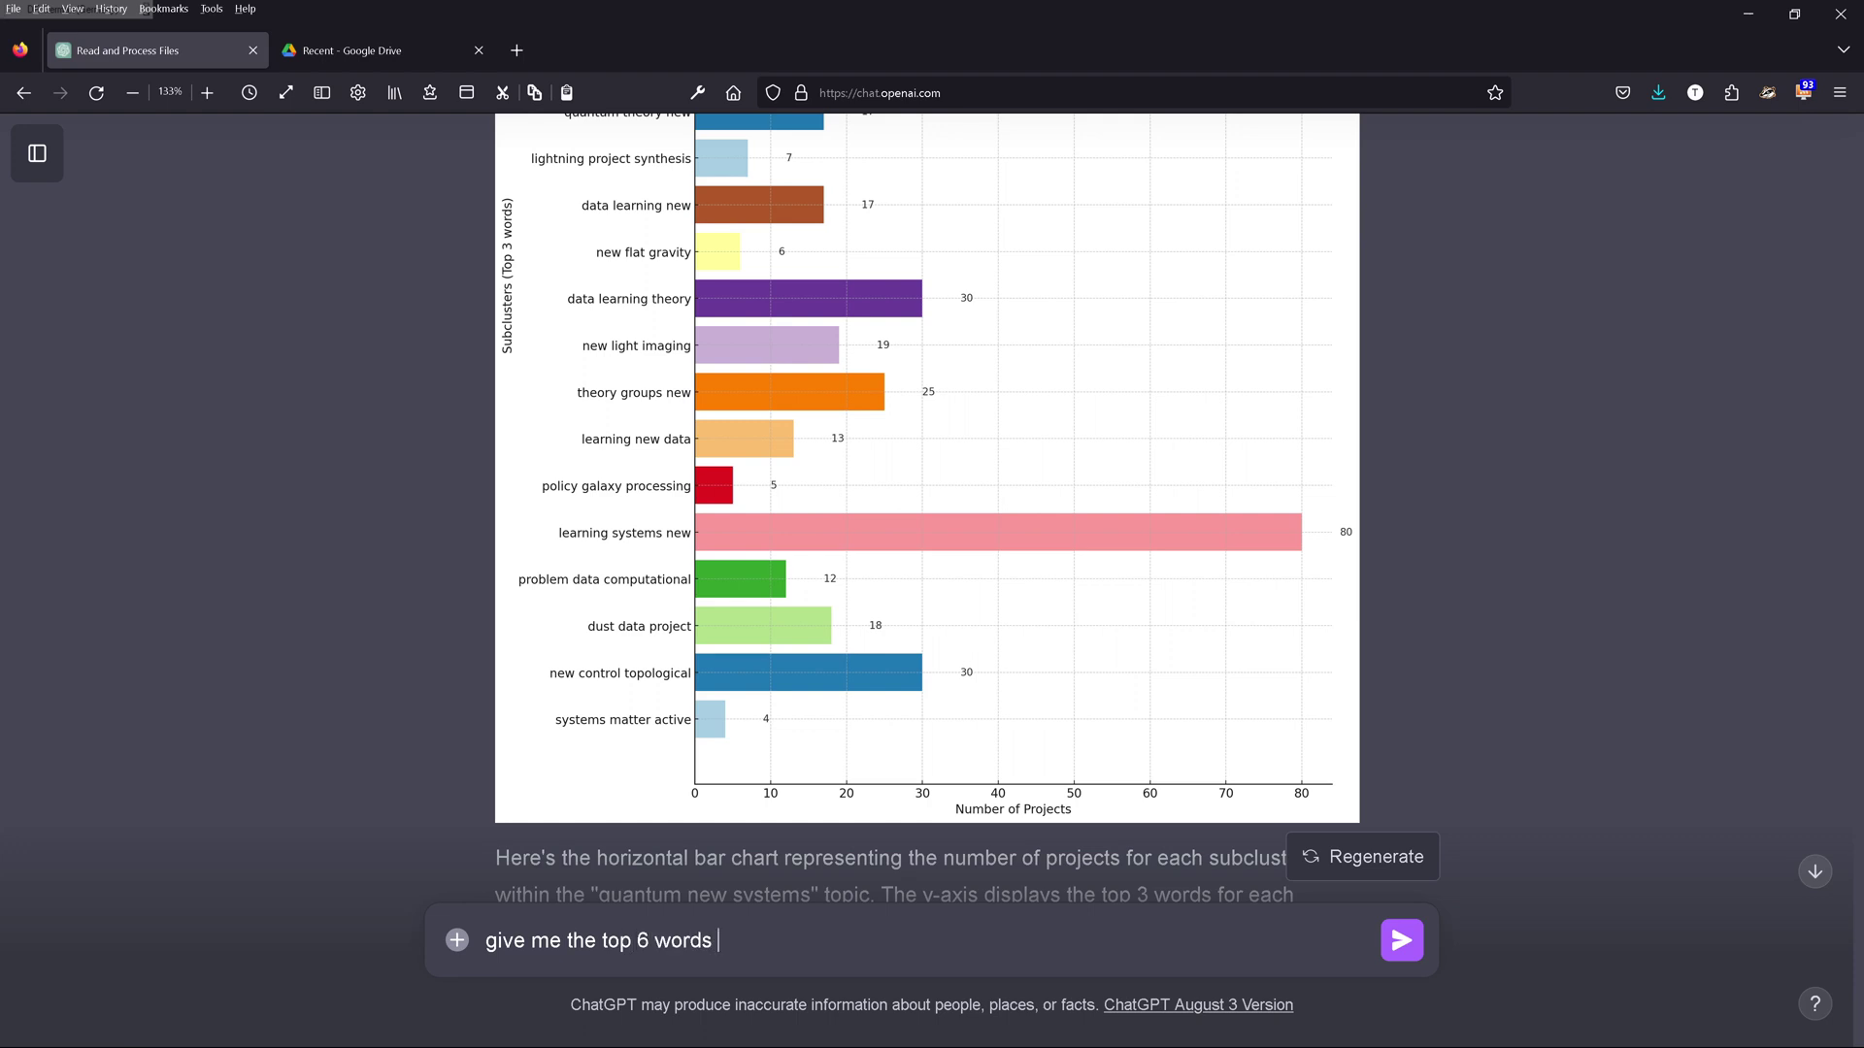
text( per subcluster)
key(Return)
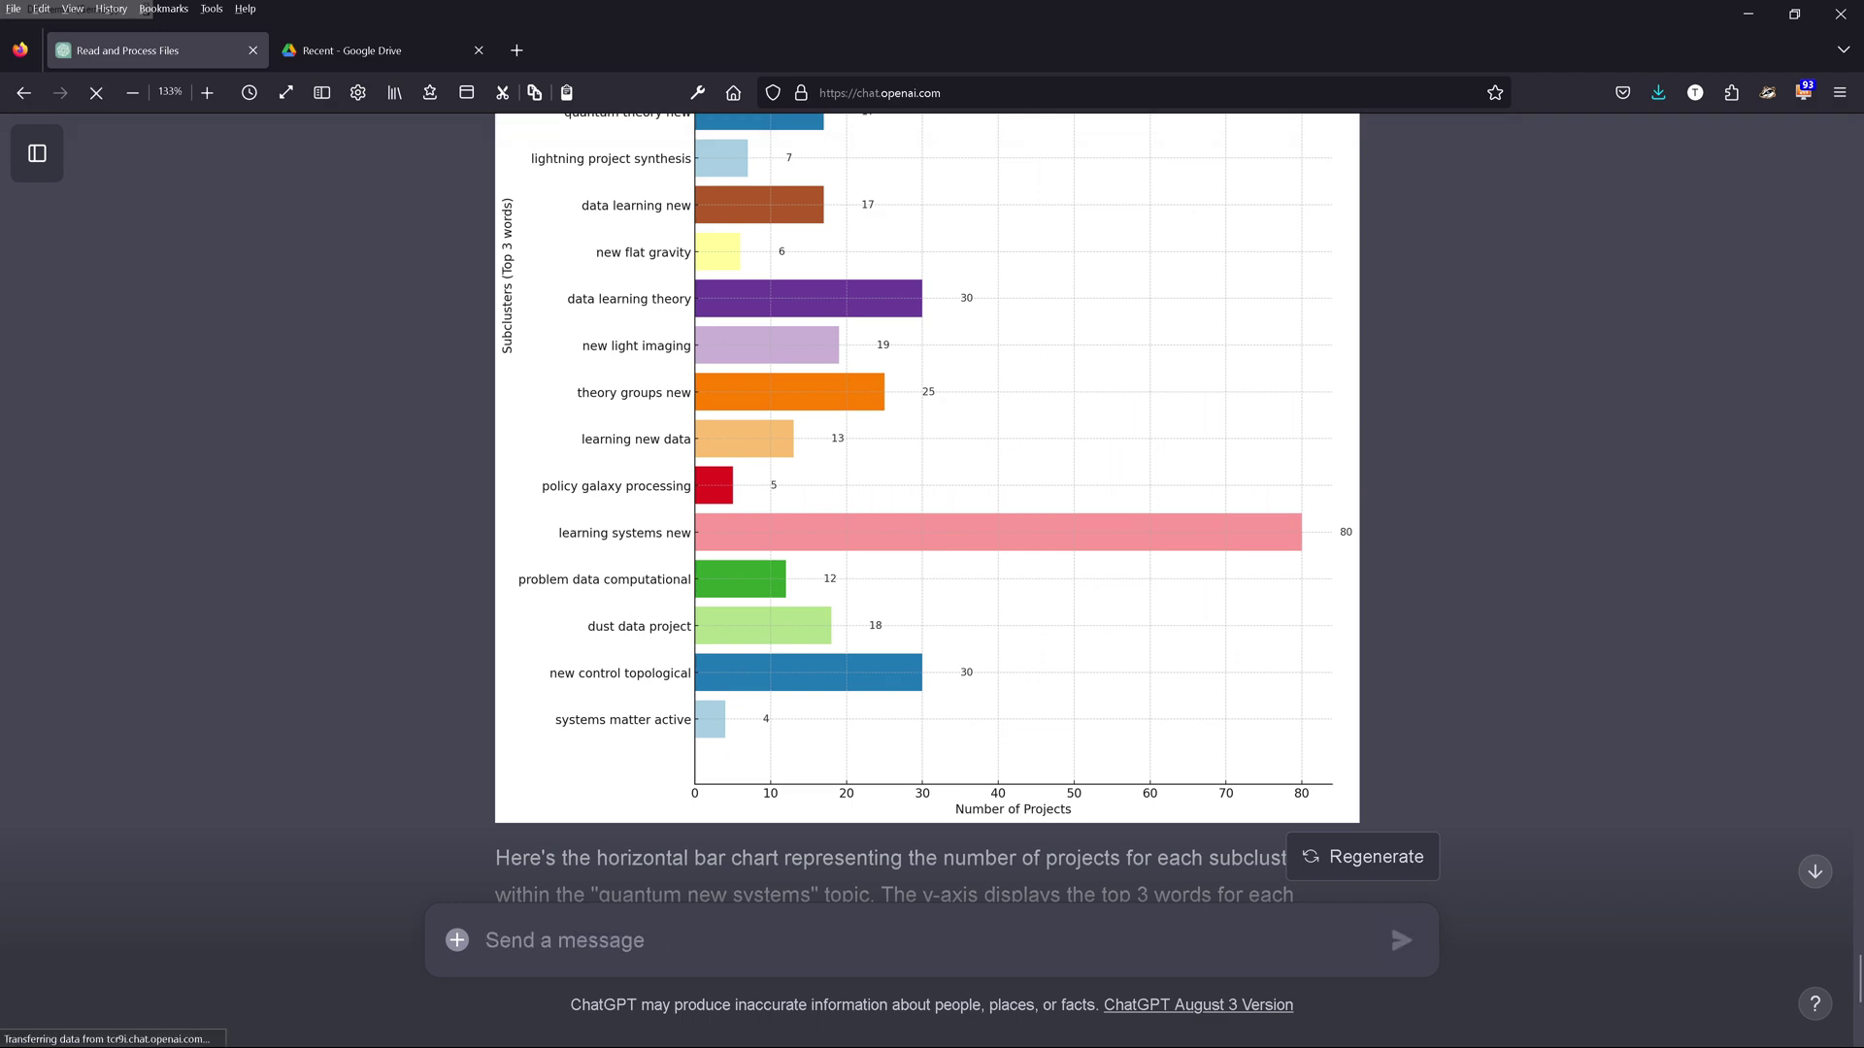
click(1813, 874)
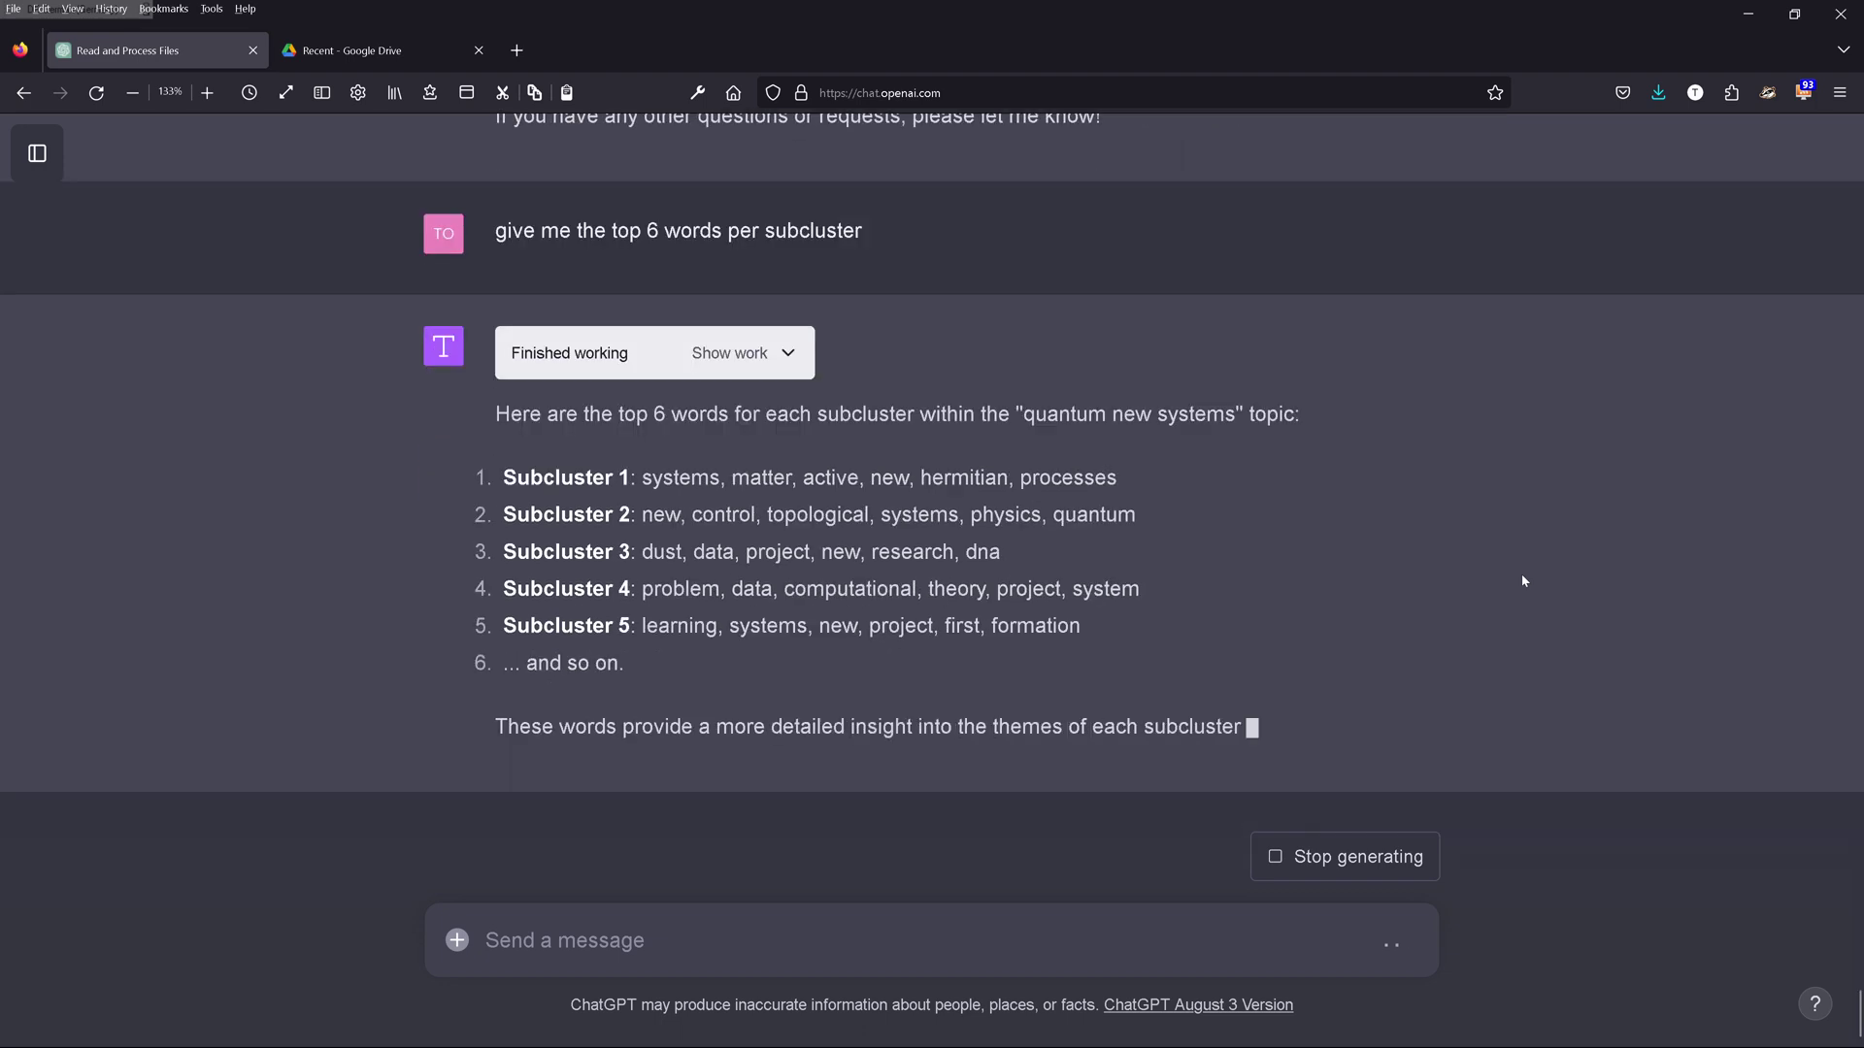
Step: Ask for a perfect title for each subcluster and the complete list of all 20 subcluster titles, and read the reply
text(find a perfect title for each subcluster and print the complete list of all 20 subcluster titles)
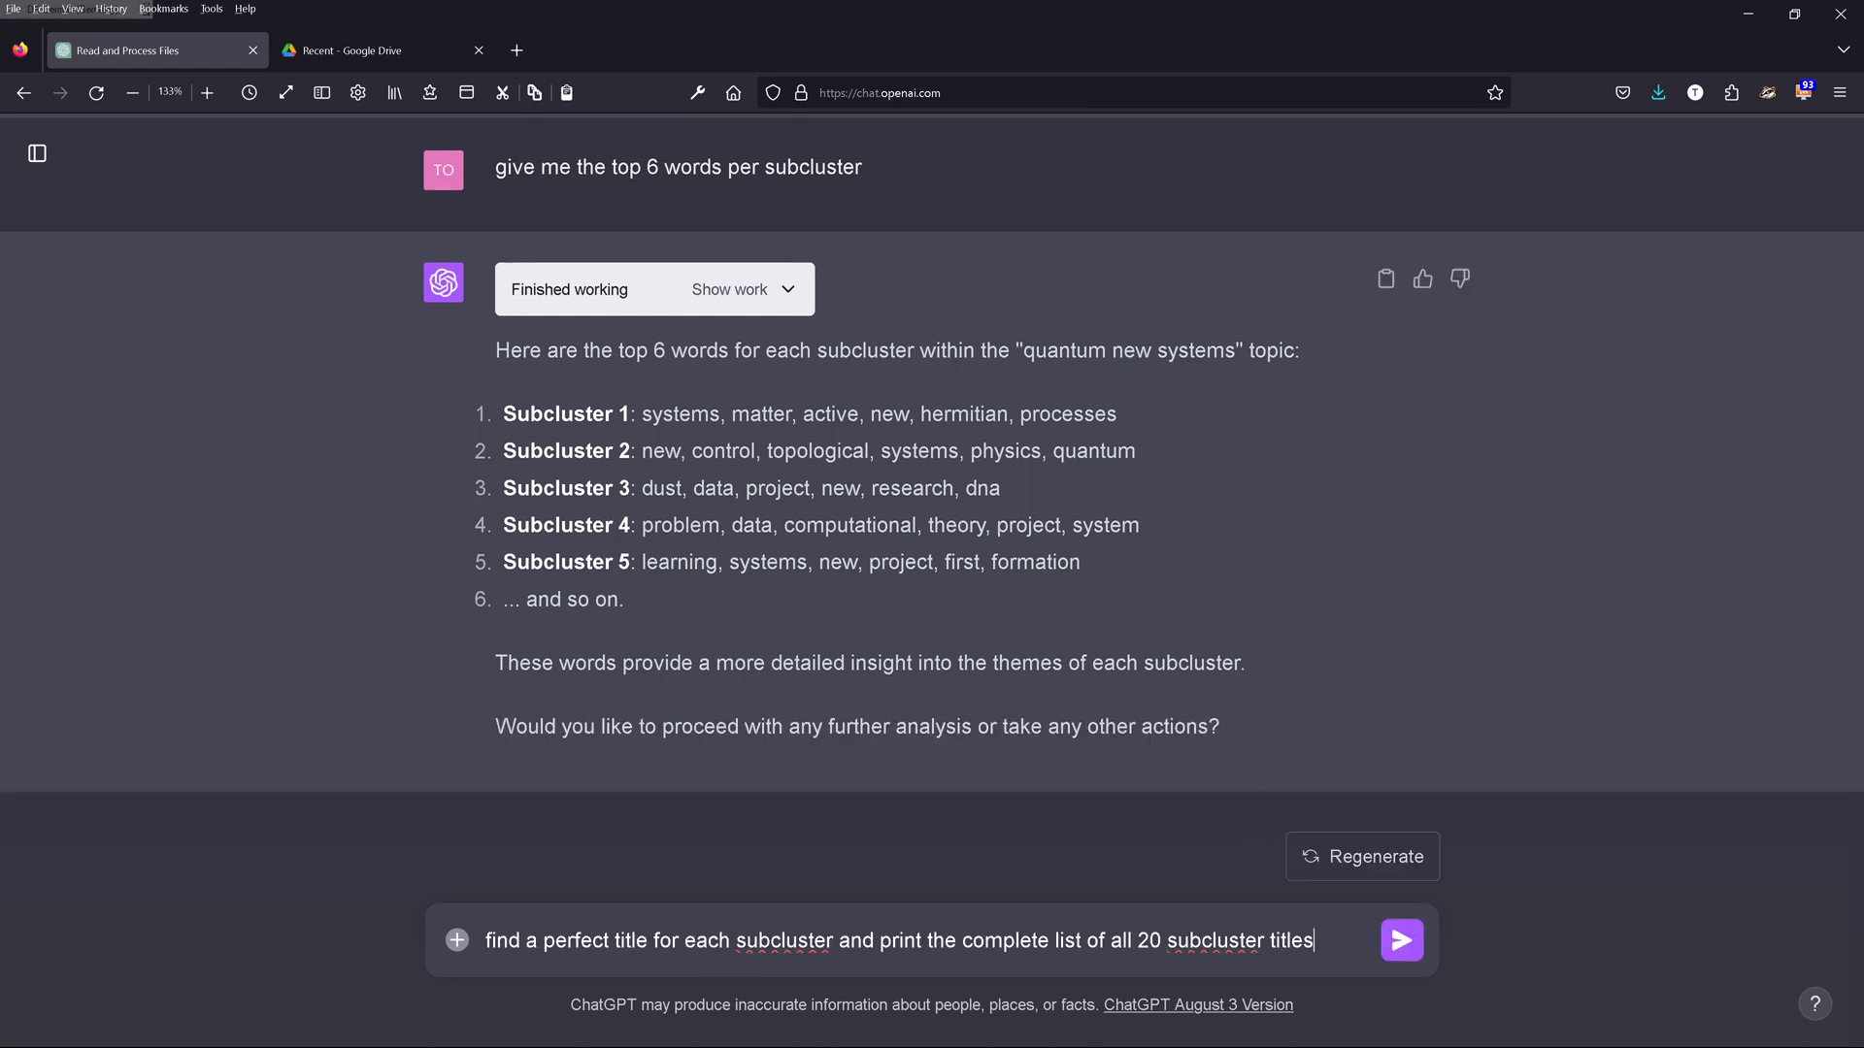
text(m)
key(Return)
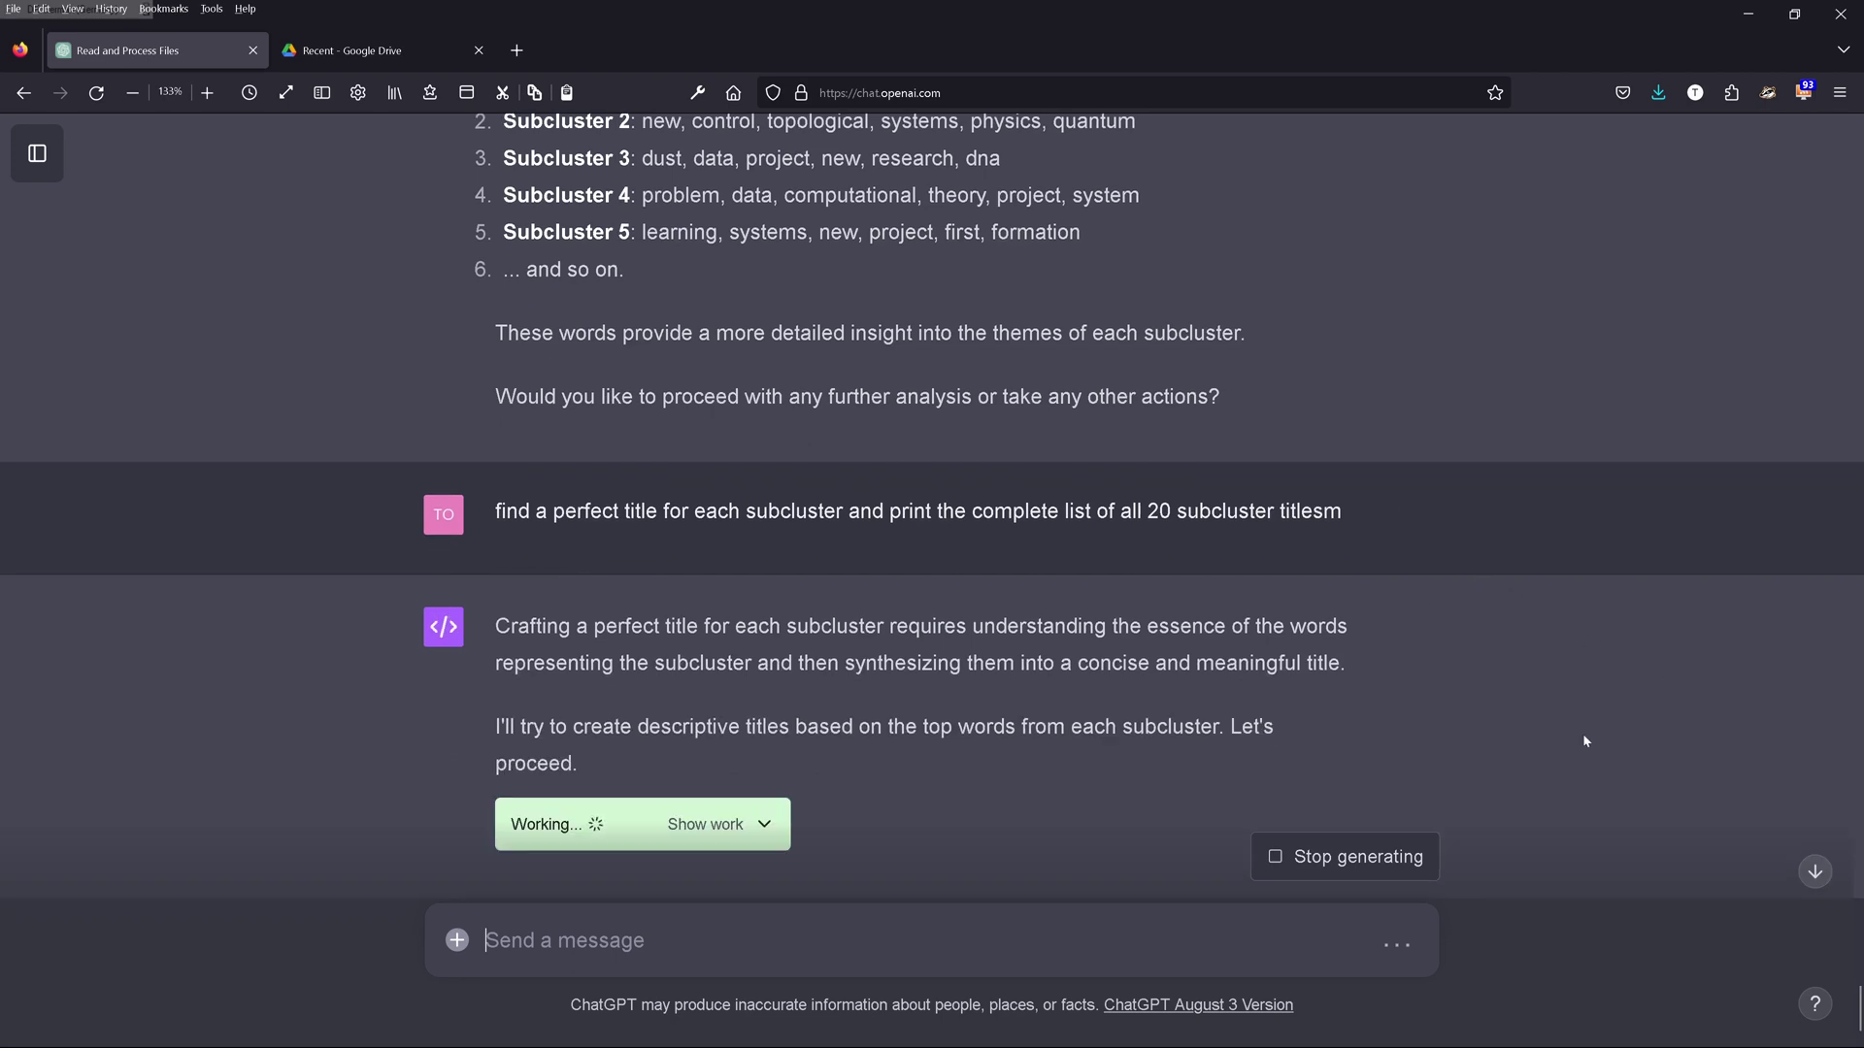
click(1813, 871)
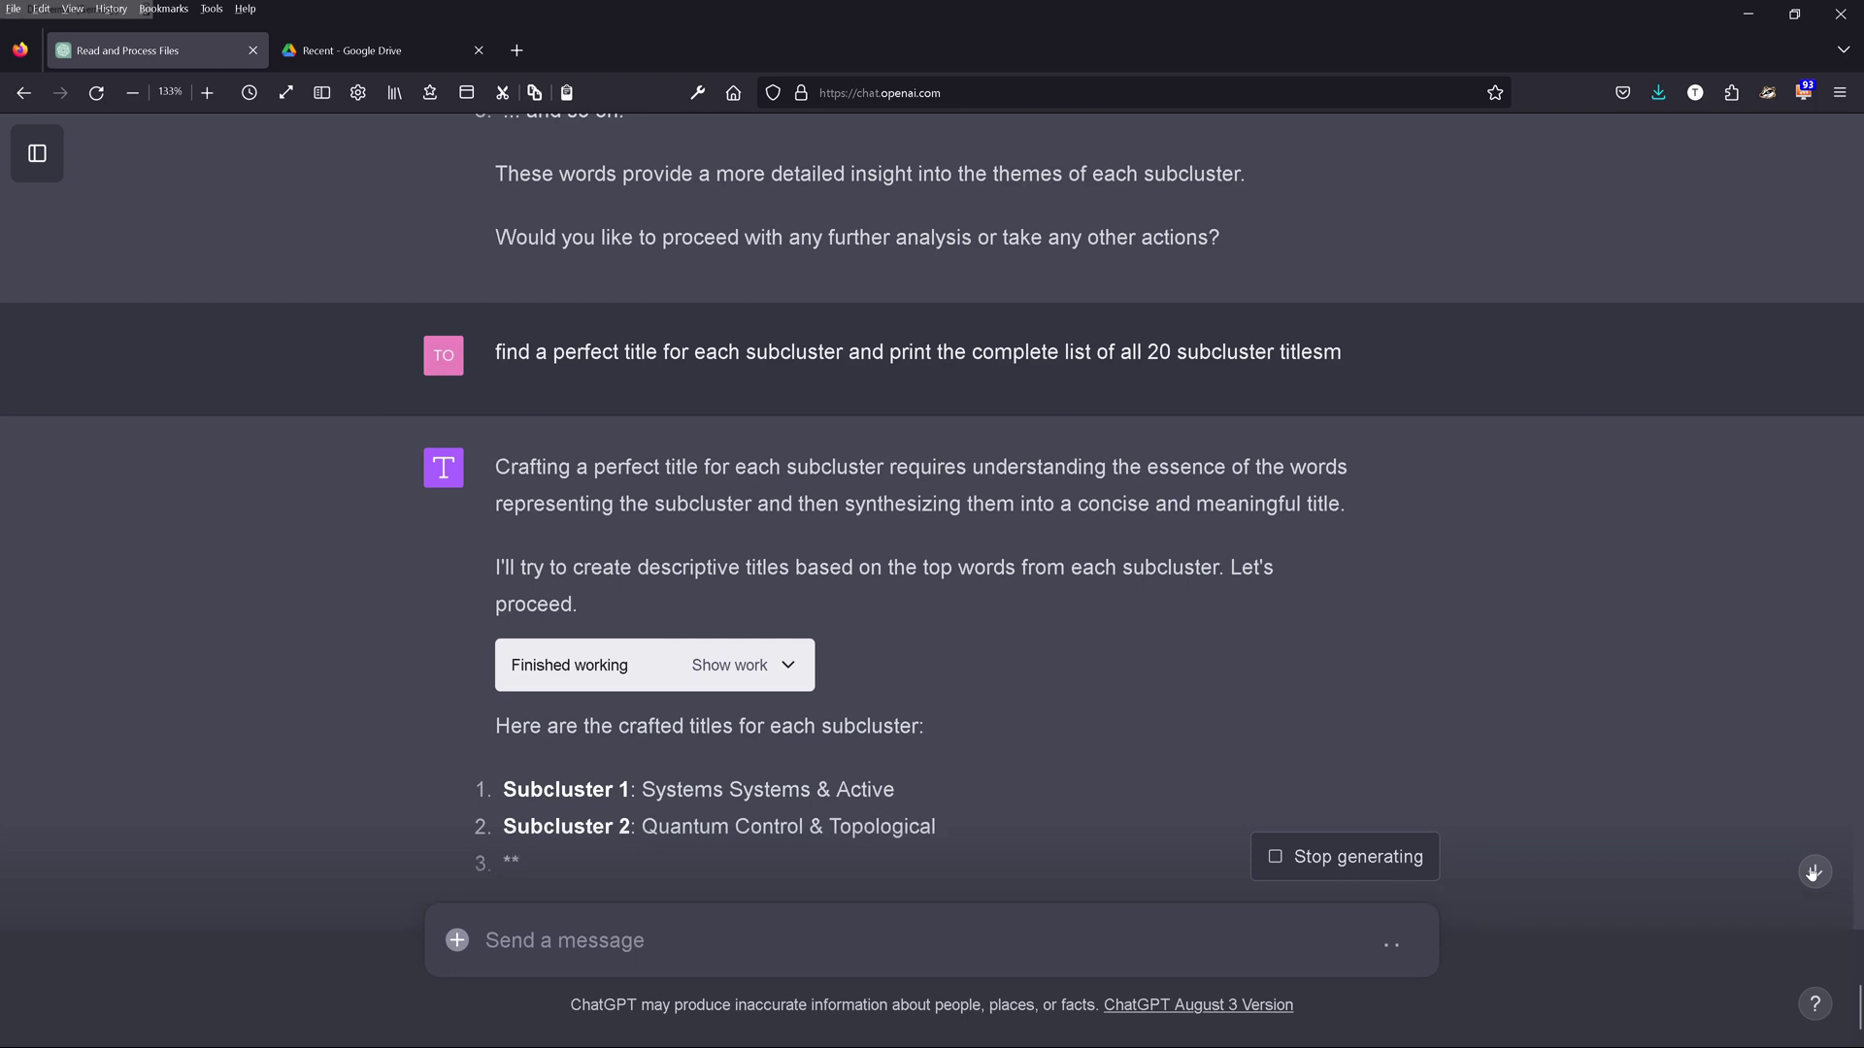
scroll(1656, 650, down, 2)
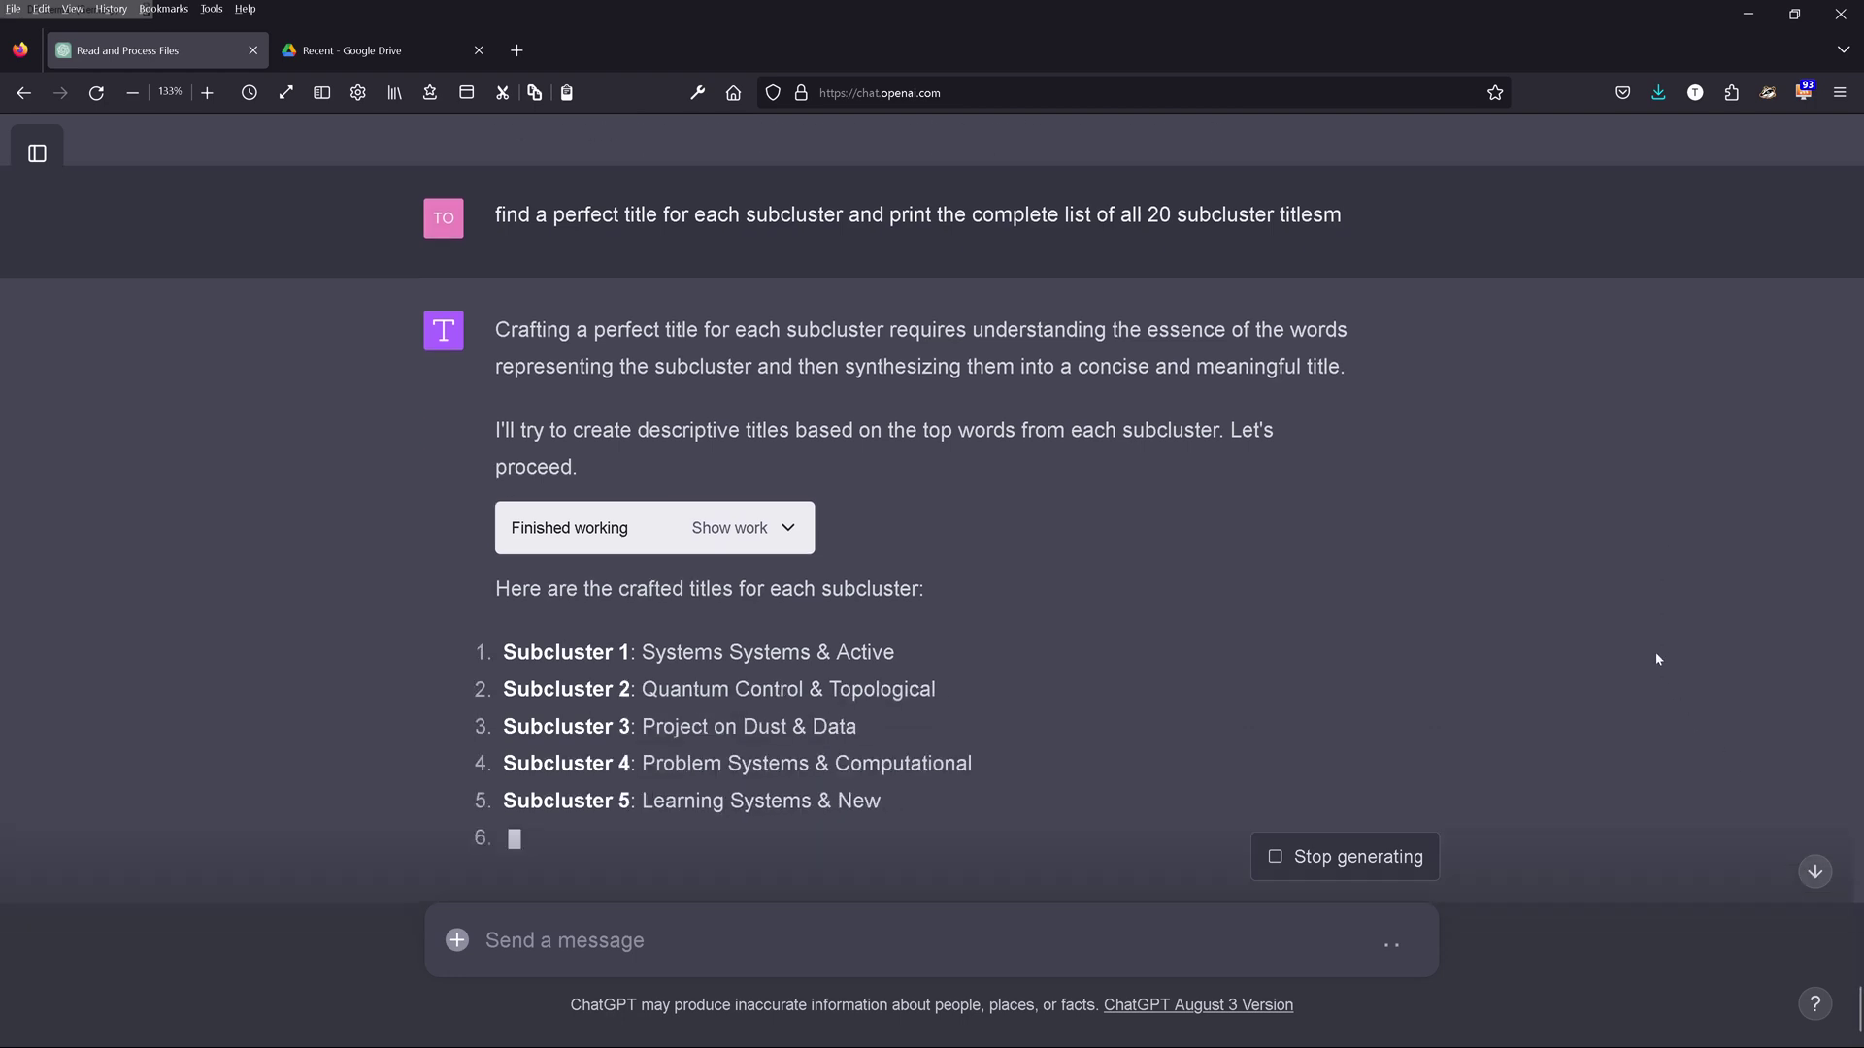
scroll(1651, 578, down, 2)
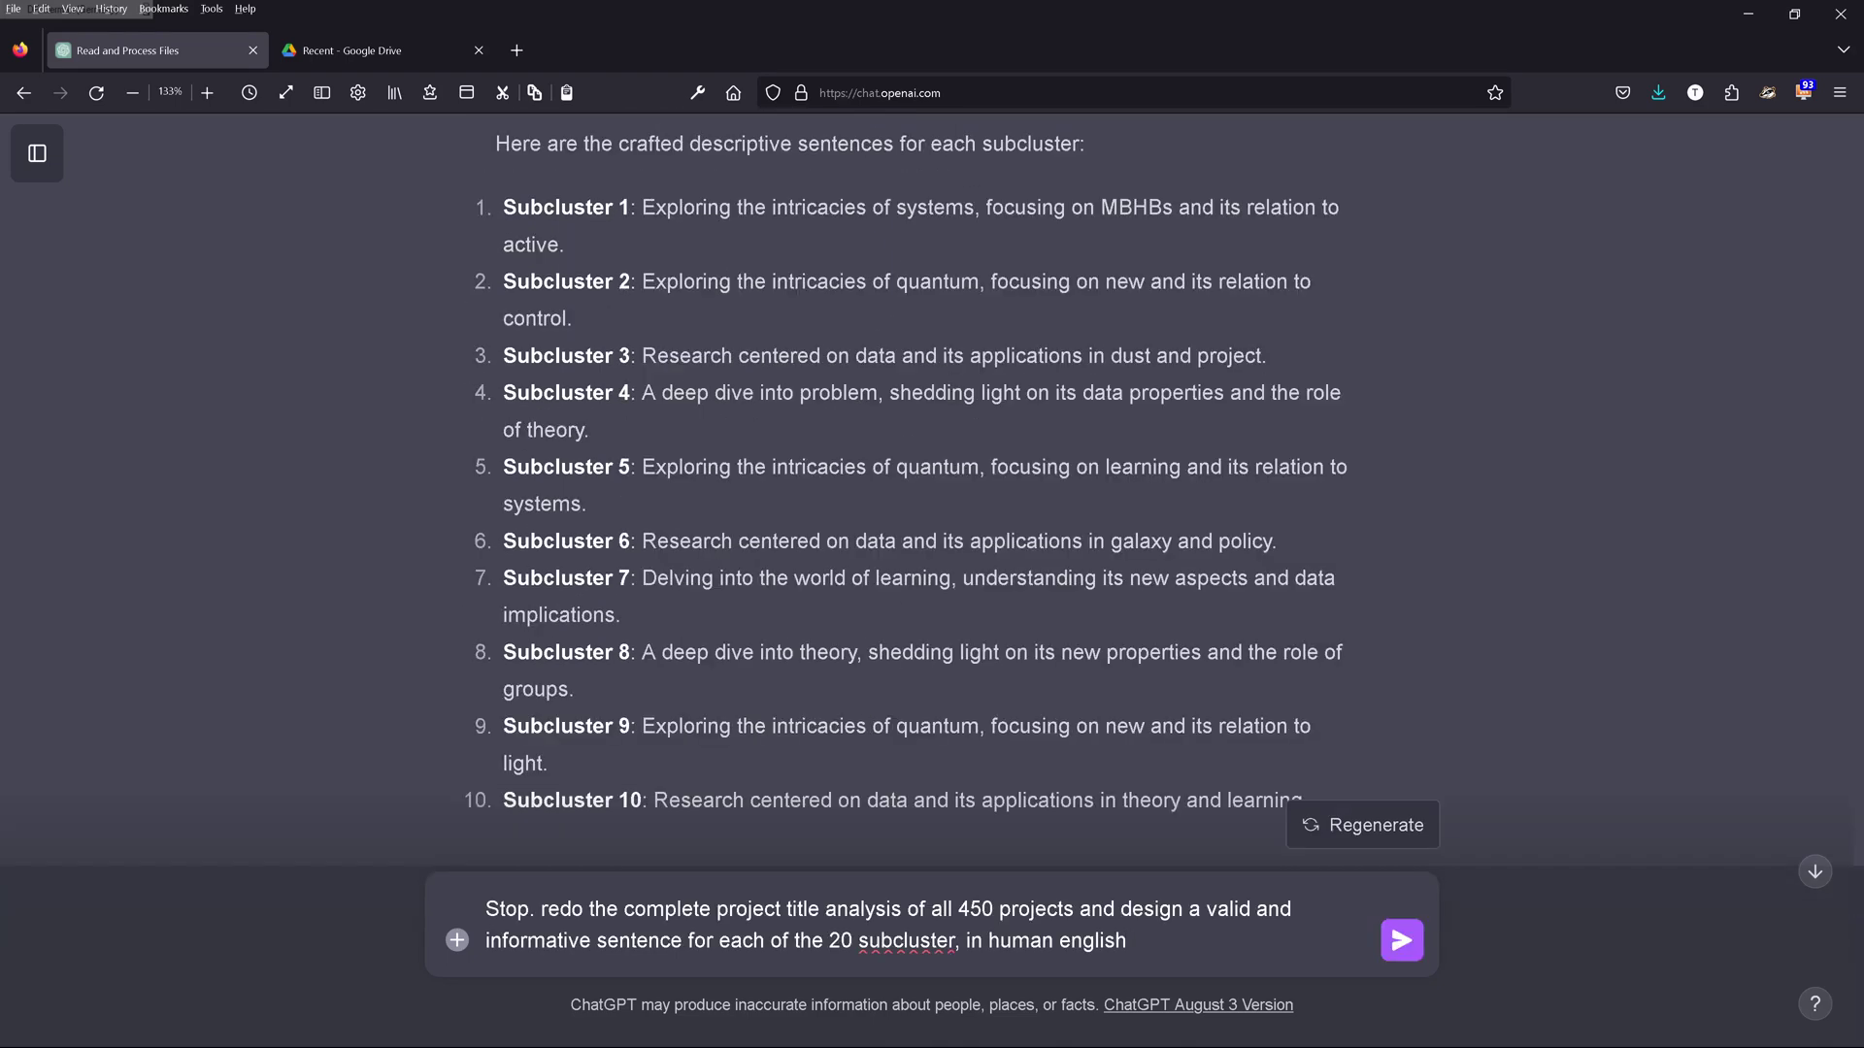
Step: Ask to redo the project title analysis of all 450 projects and design an informative sentence in human English for each of the 20 subclusters
key(ctrl+a)
key(BackSpace)
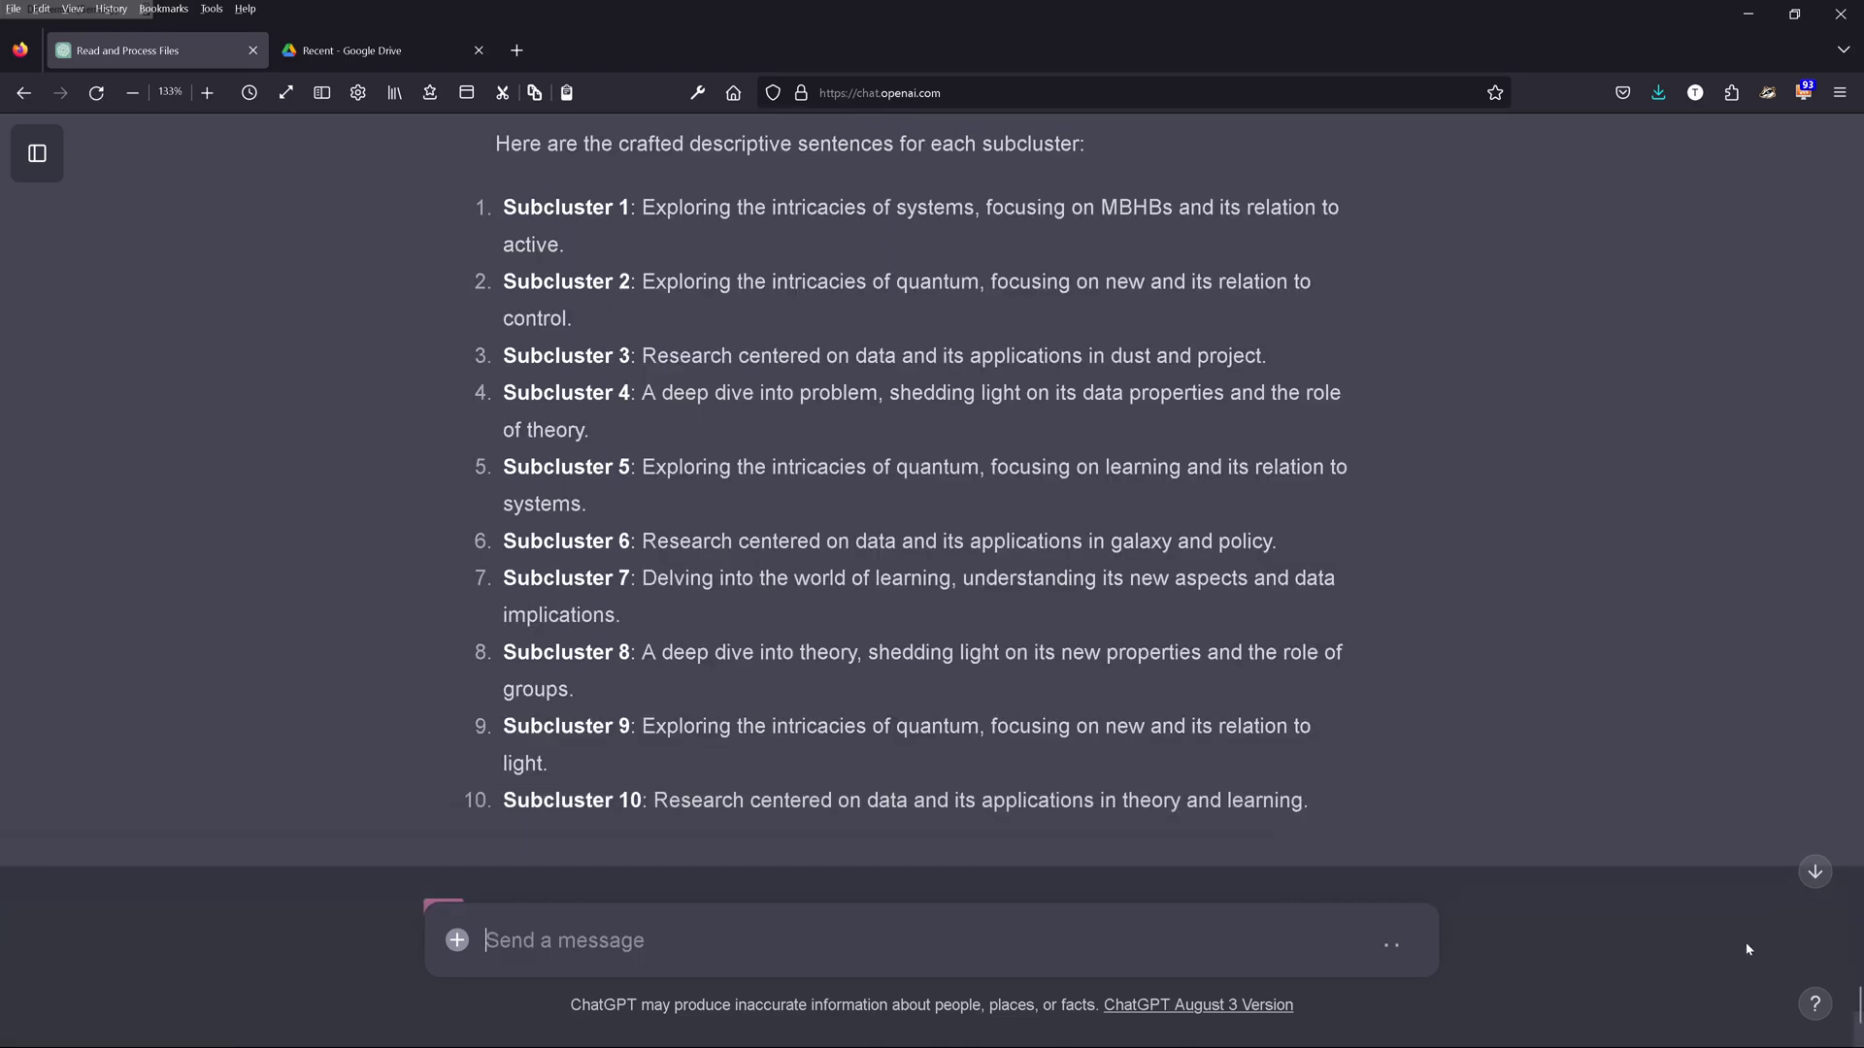
click(1814, 872)
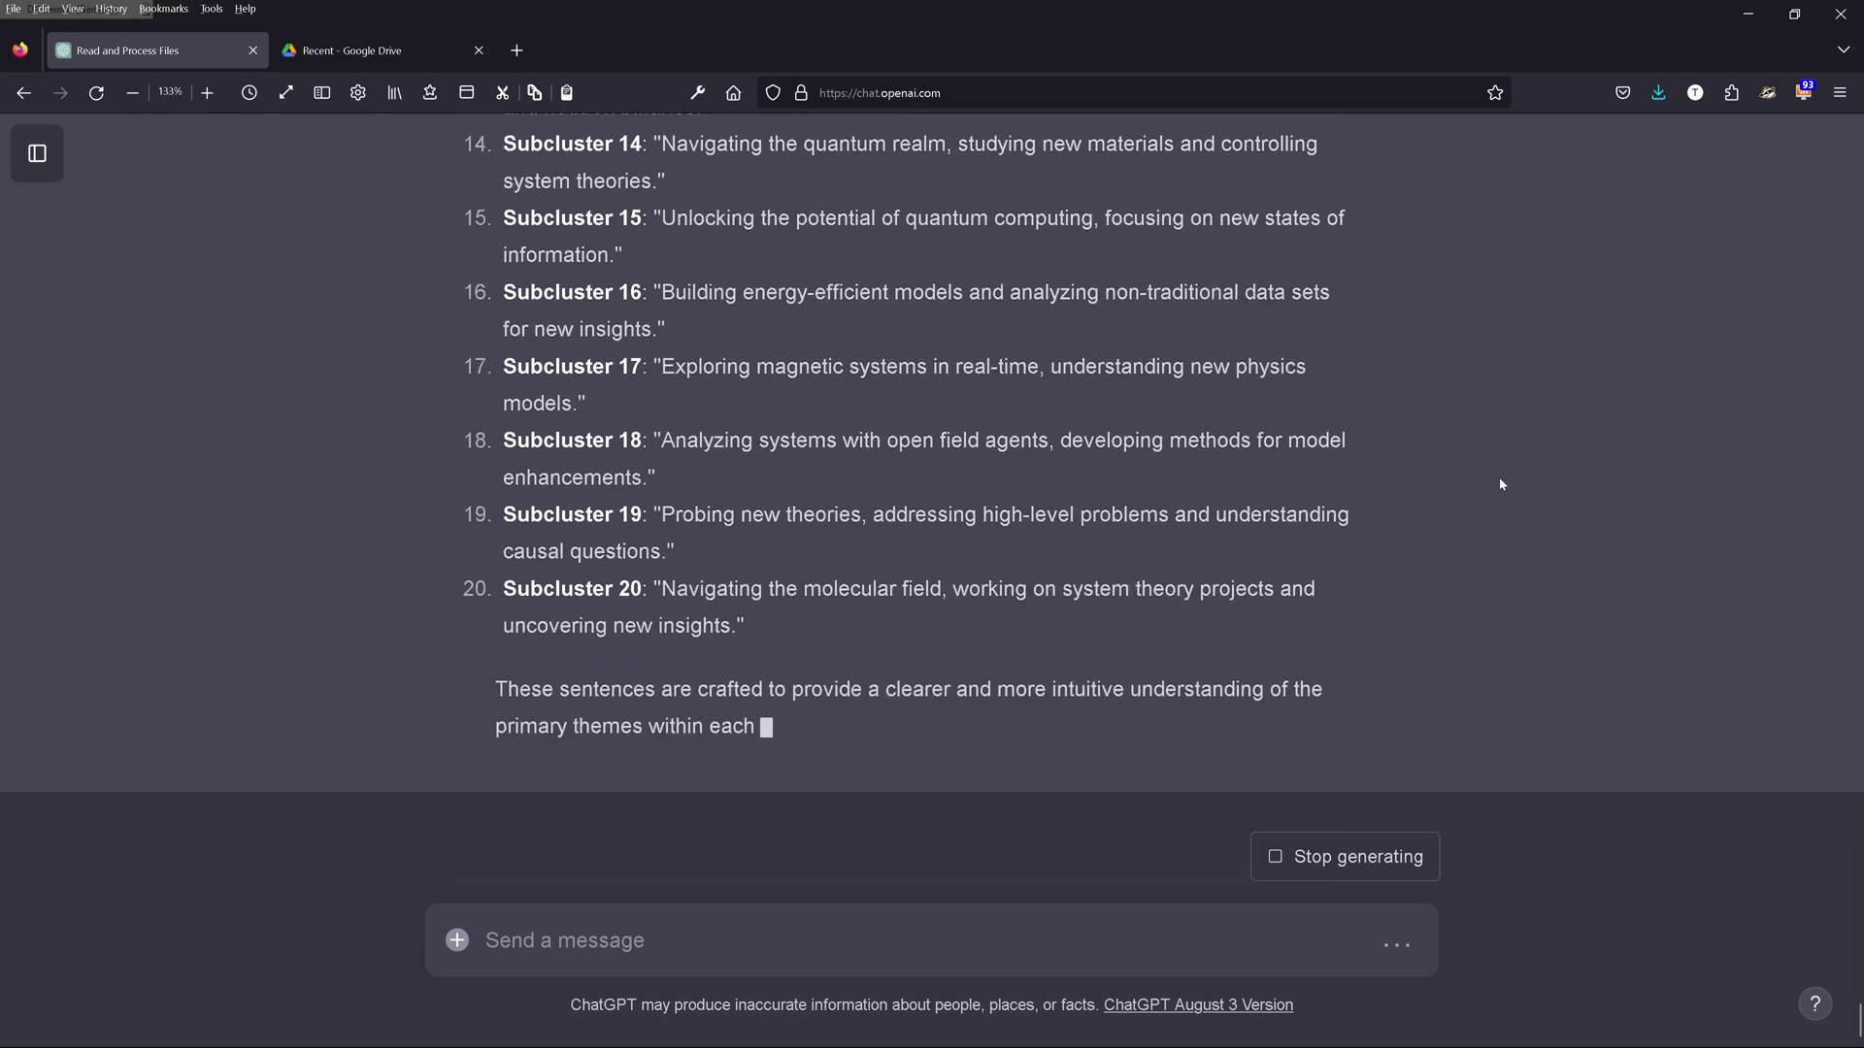
Step: Ask whether the 5000+ projects include any about Artificial intelligence and, if so, to cluster them in 10 clusters and show their distribution
text(are there any projects about Artificial intelligence in those 5000+ projects and if yes, please cluster)
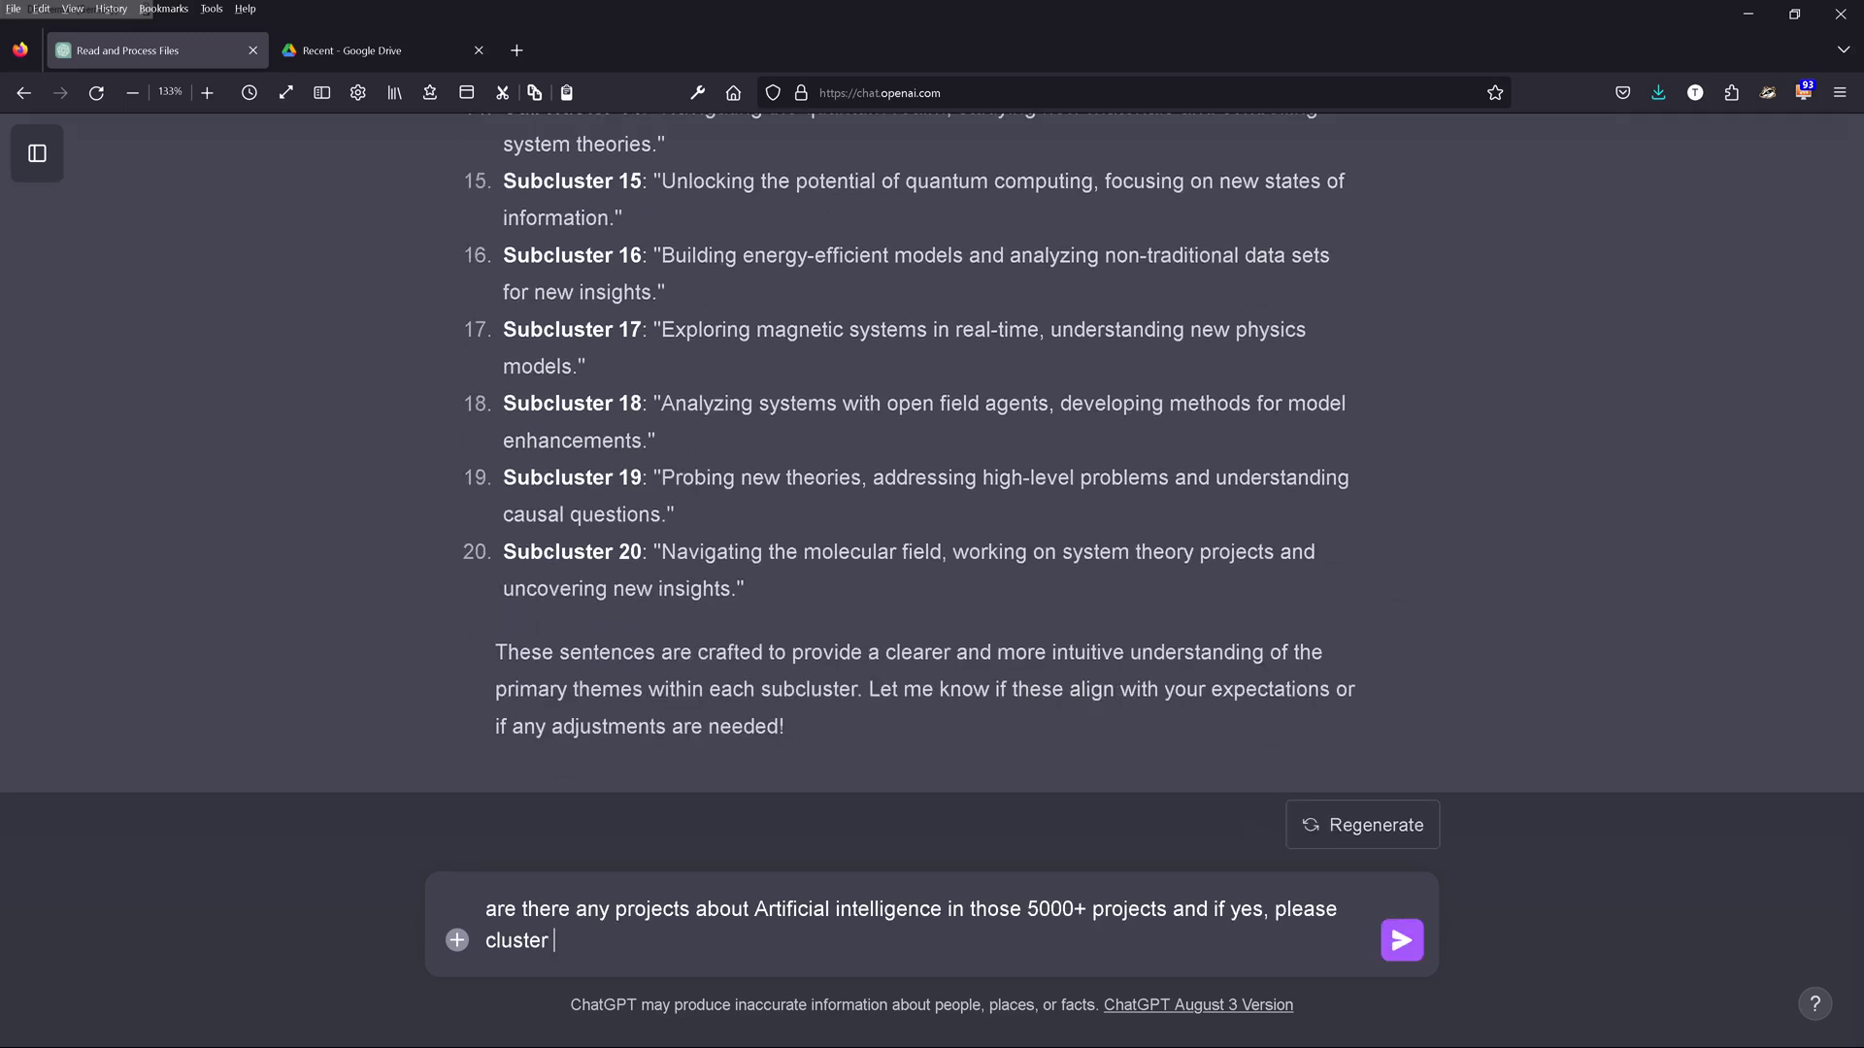
text(them in 10 clusters and sj)
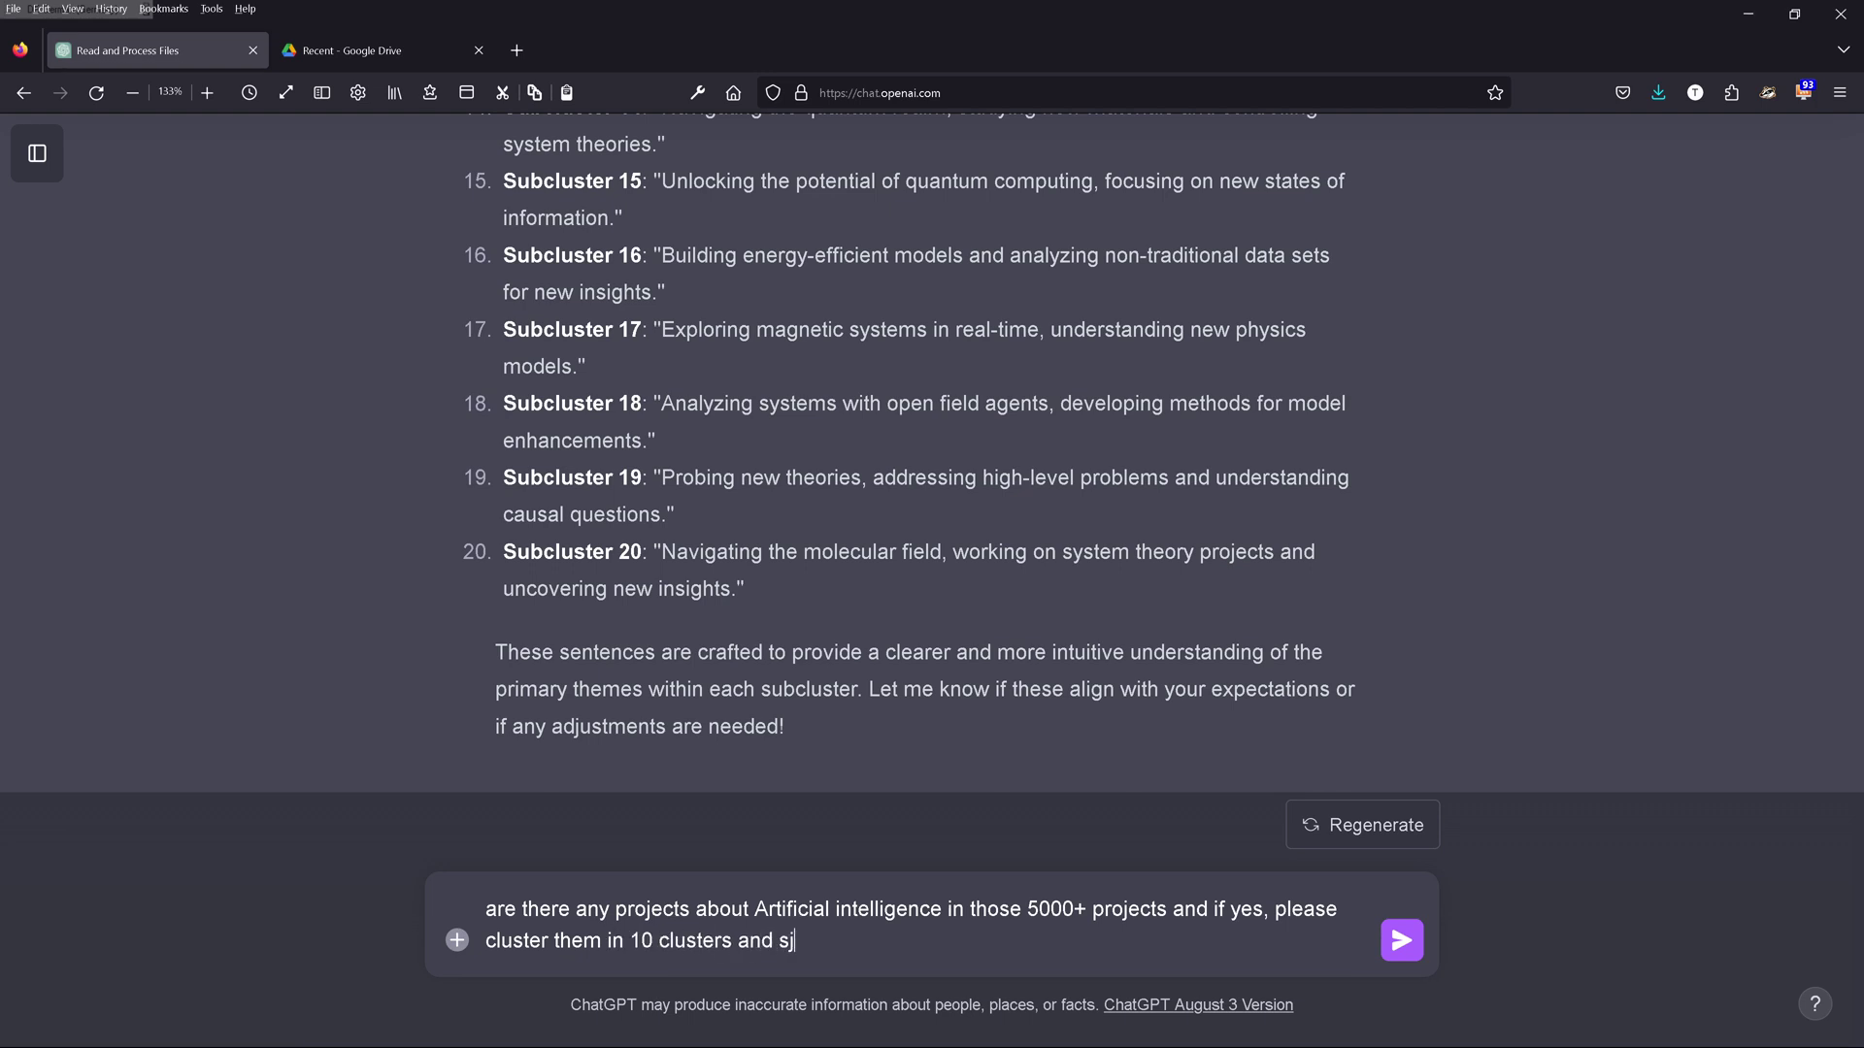
text(ow me their distribution)
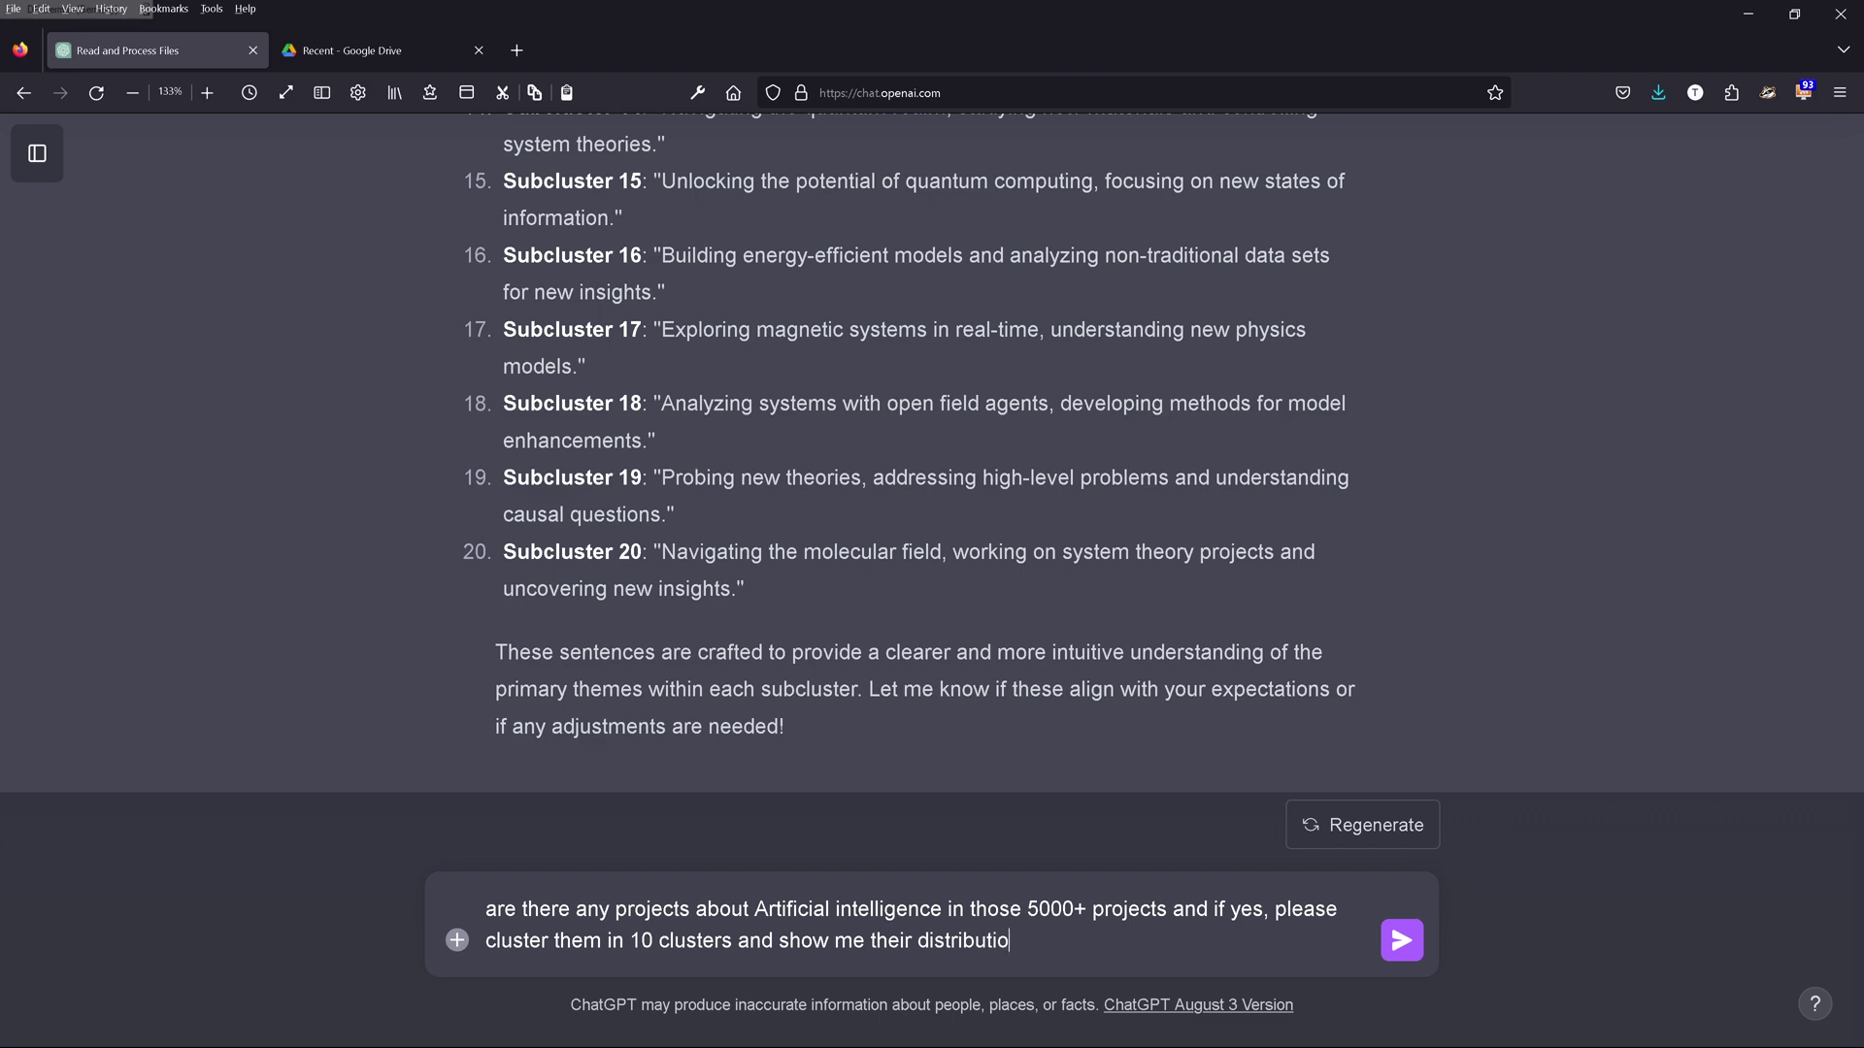
key(Return)
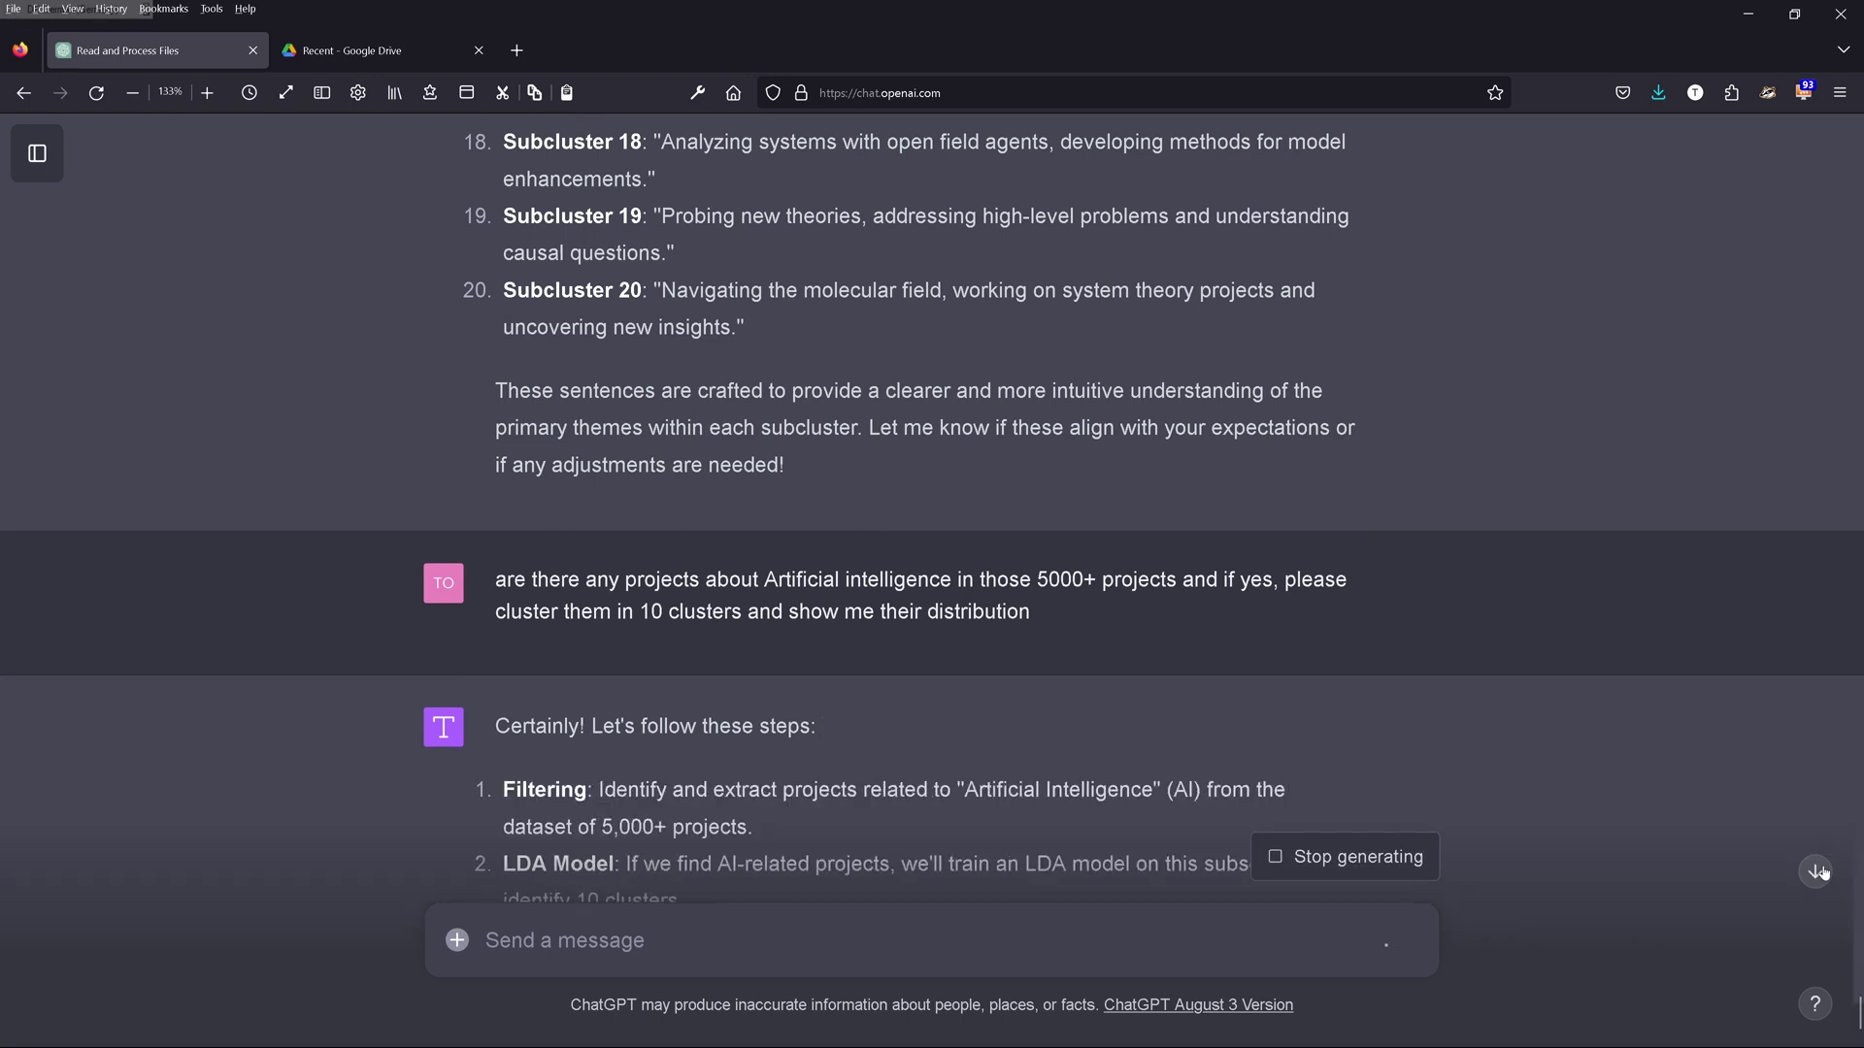
click(1825, 887)
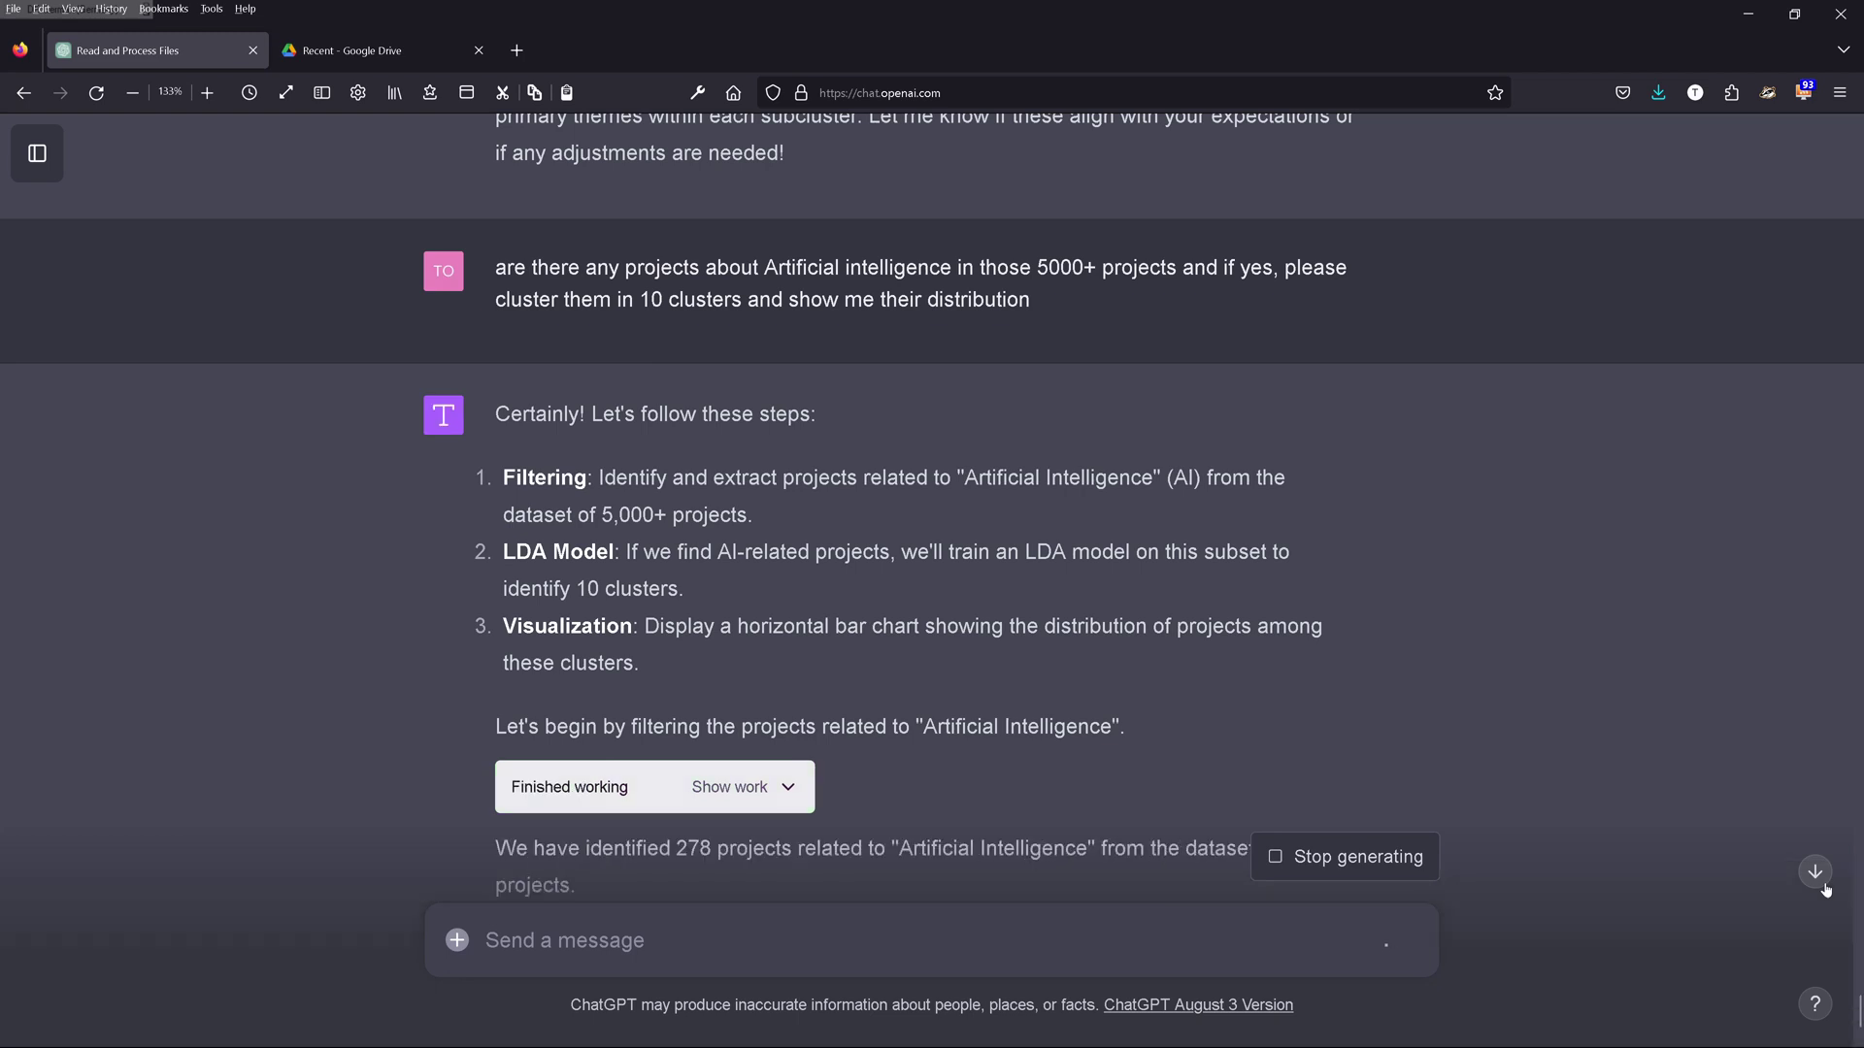
click(1817, 876)
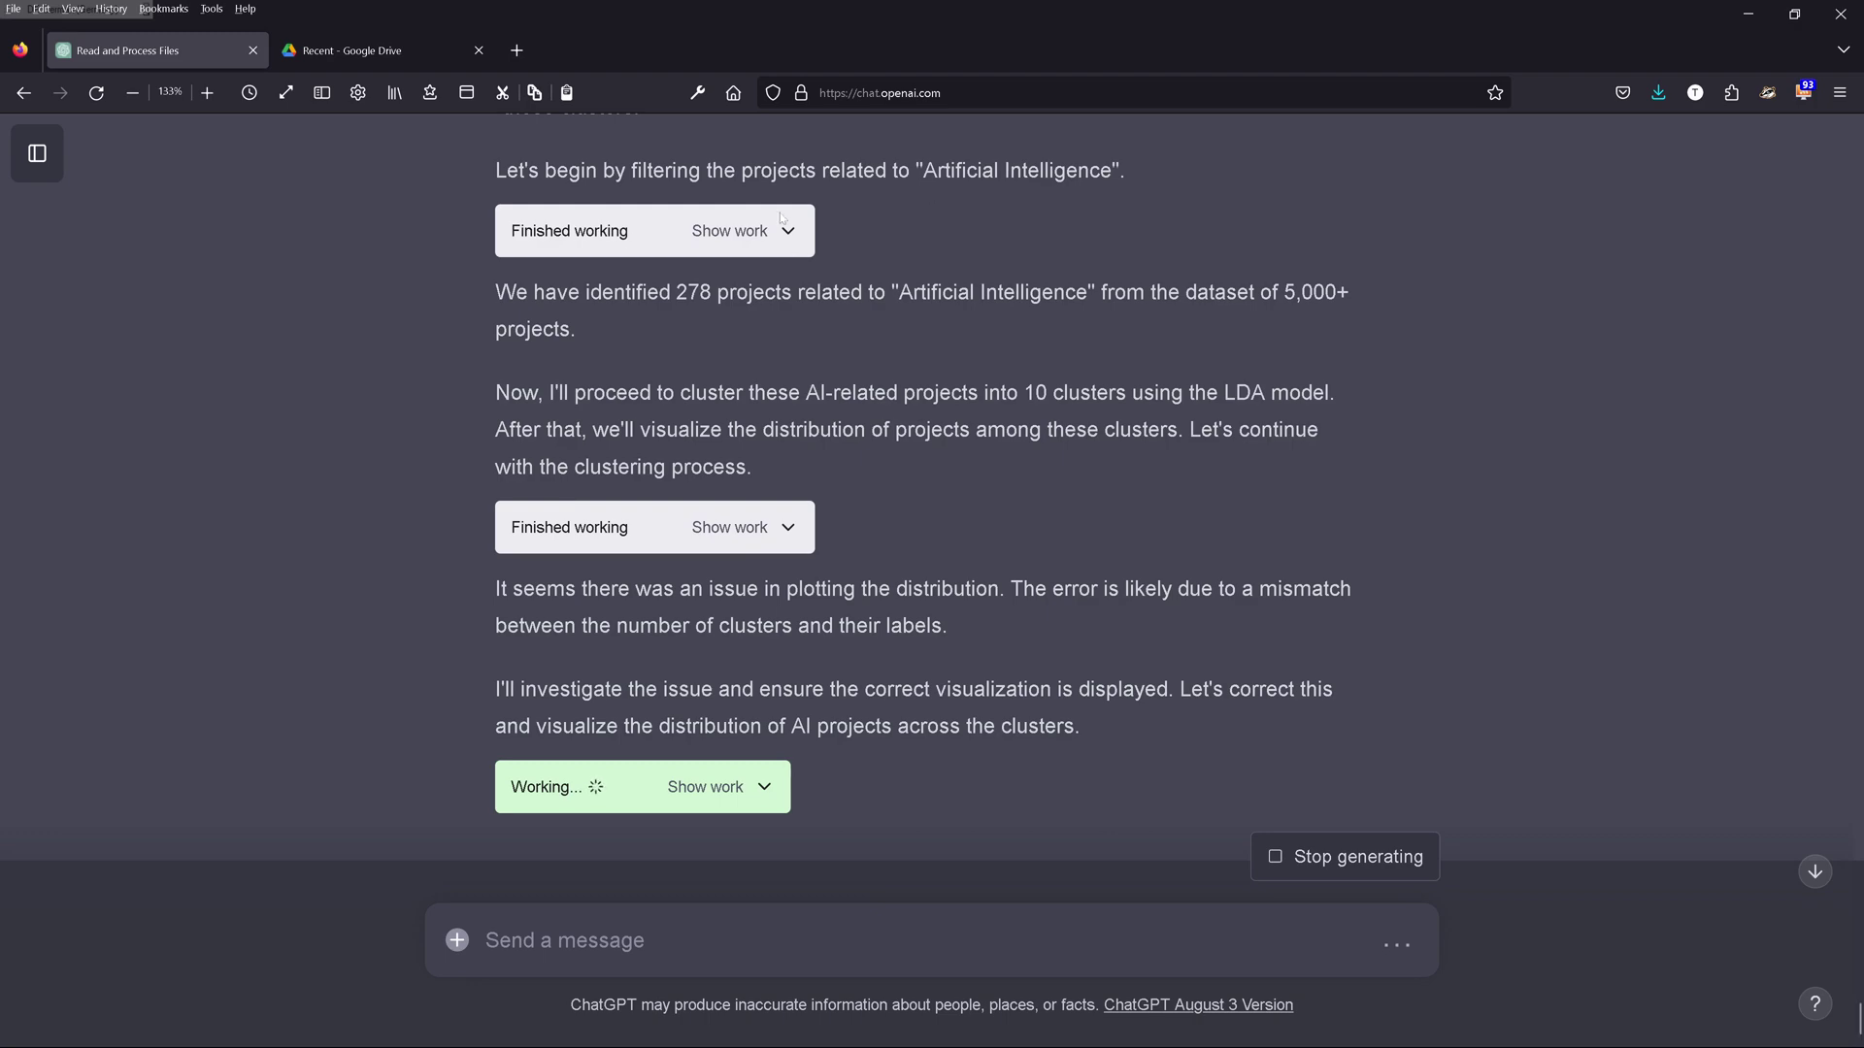
Step: Expand the work of the AI project clustering run and examine its Python code and error output
click(782, 532)
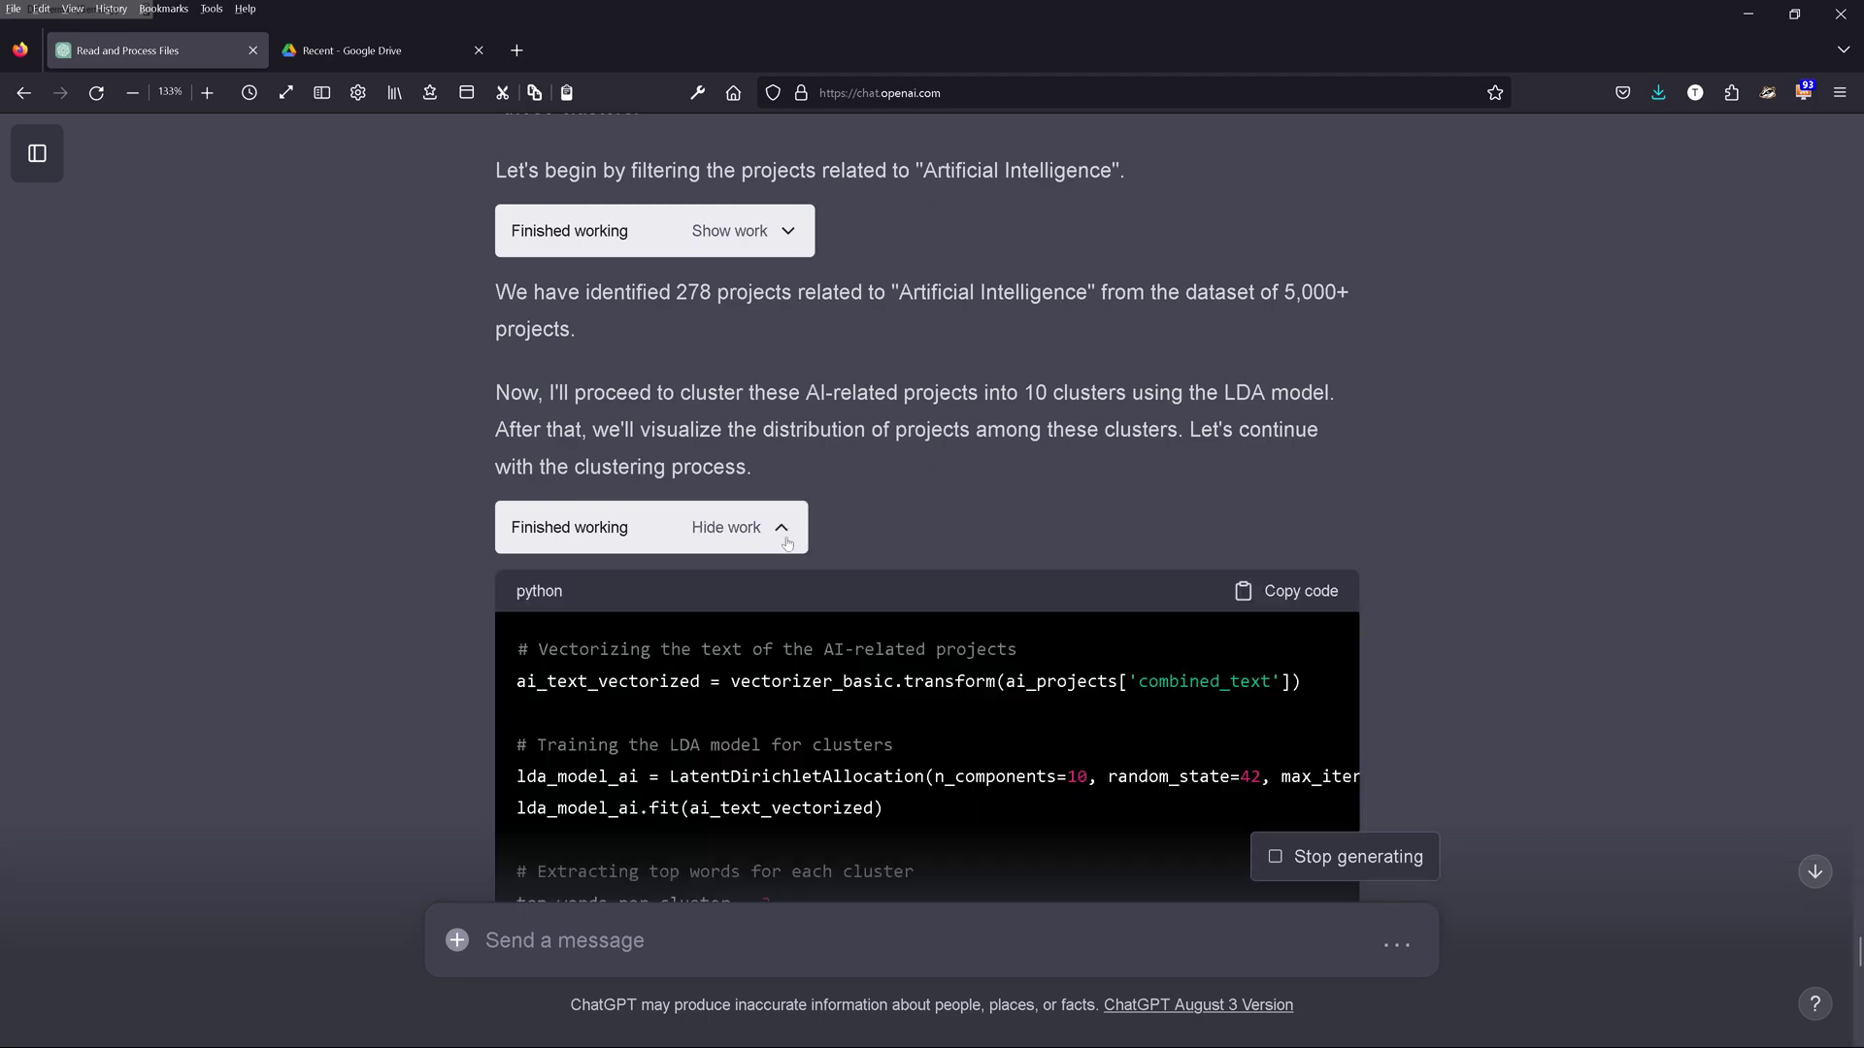
scroll(927, 485, down, 4)
scroll(961, 534, down, 10)
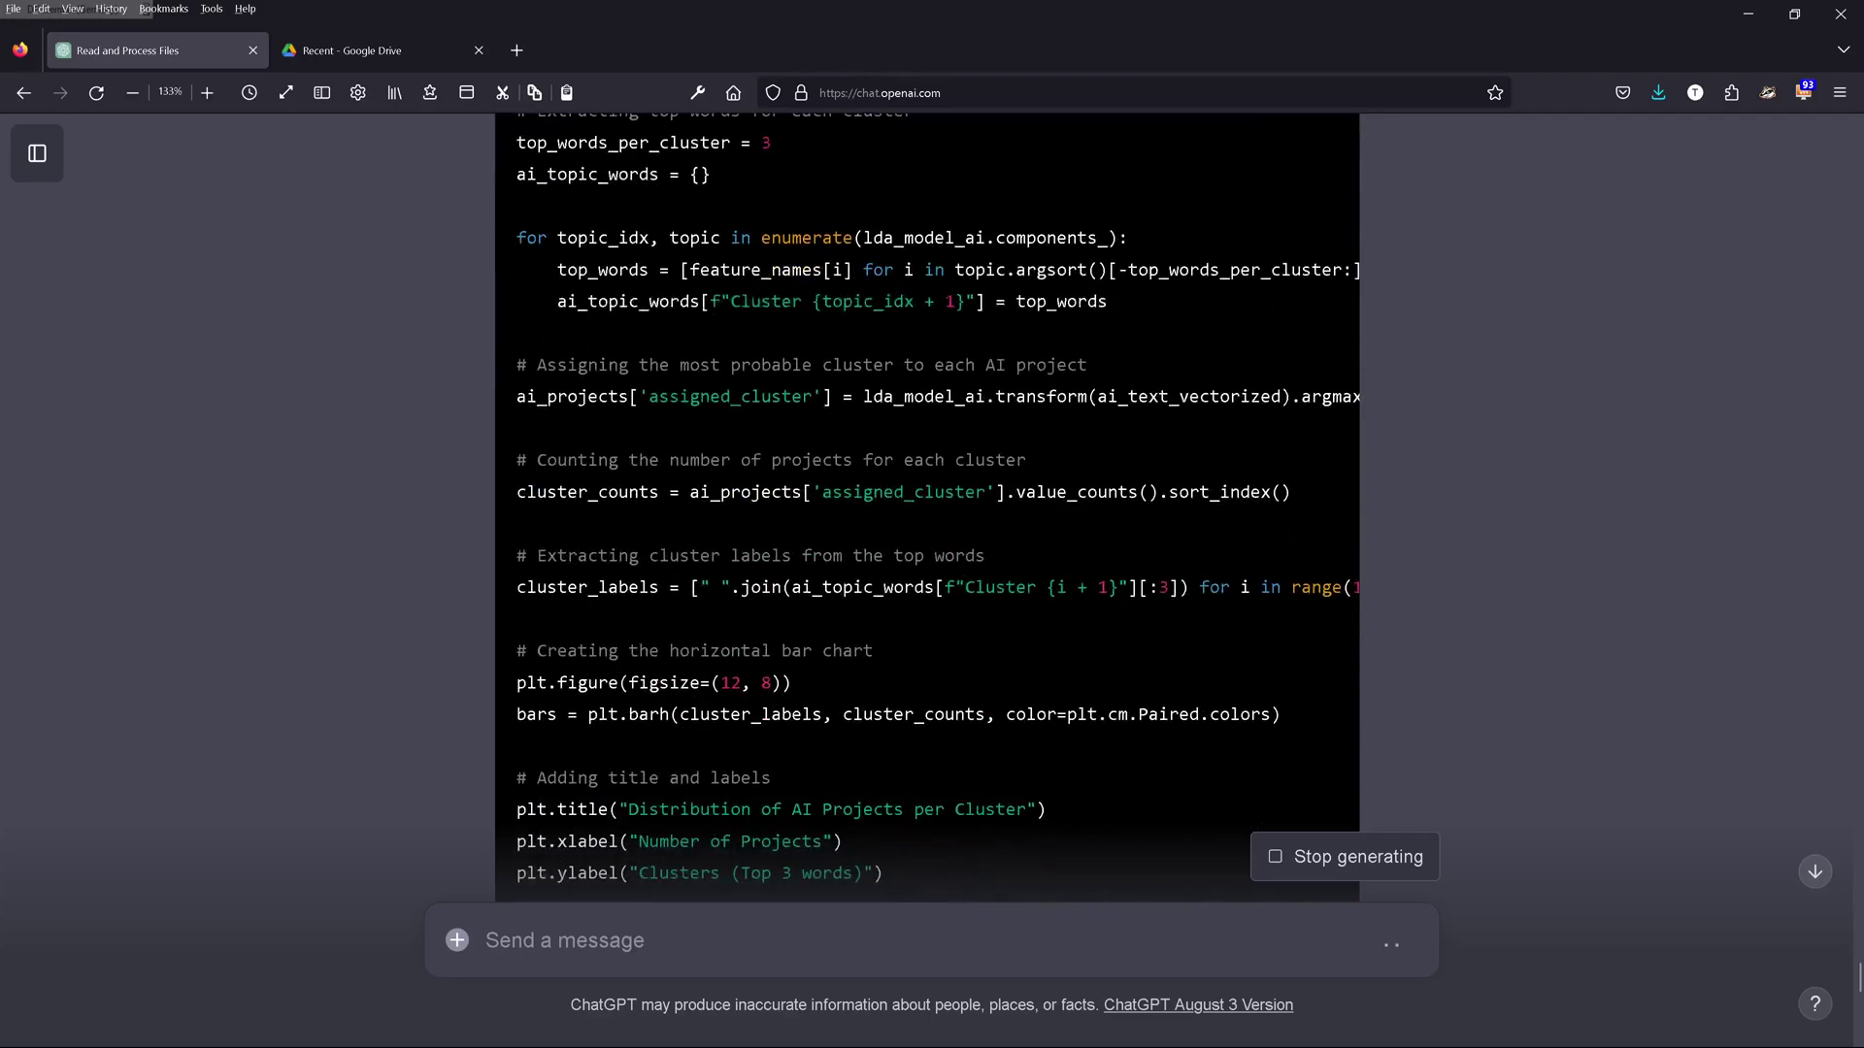
scroll(962, 536, down, 6)
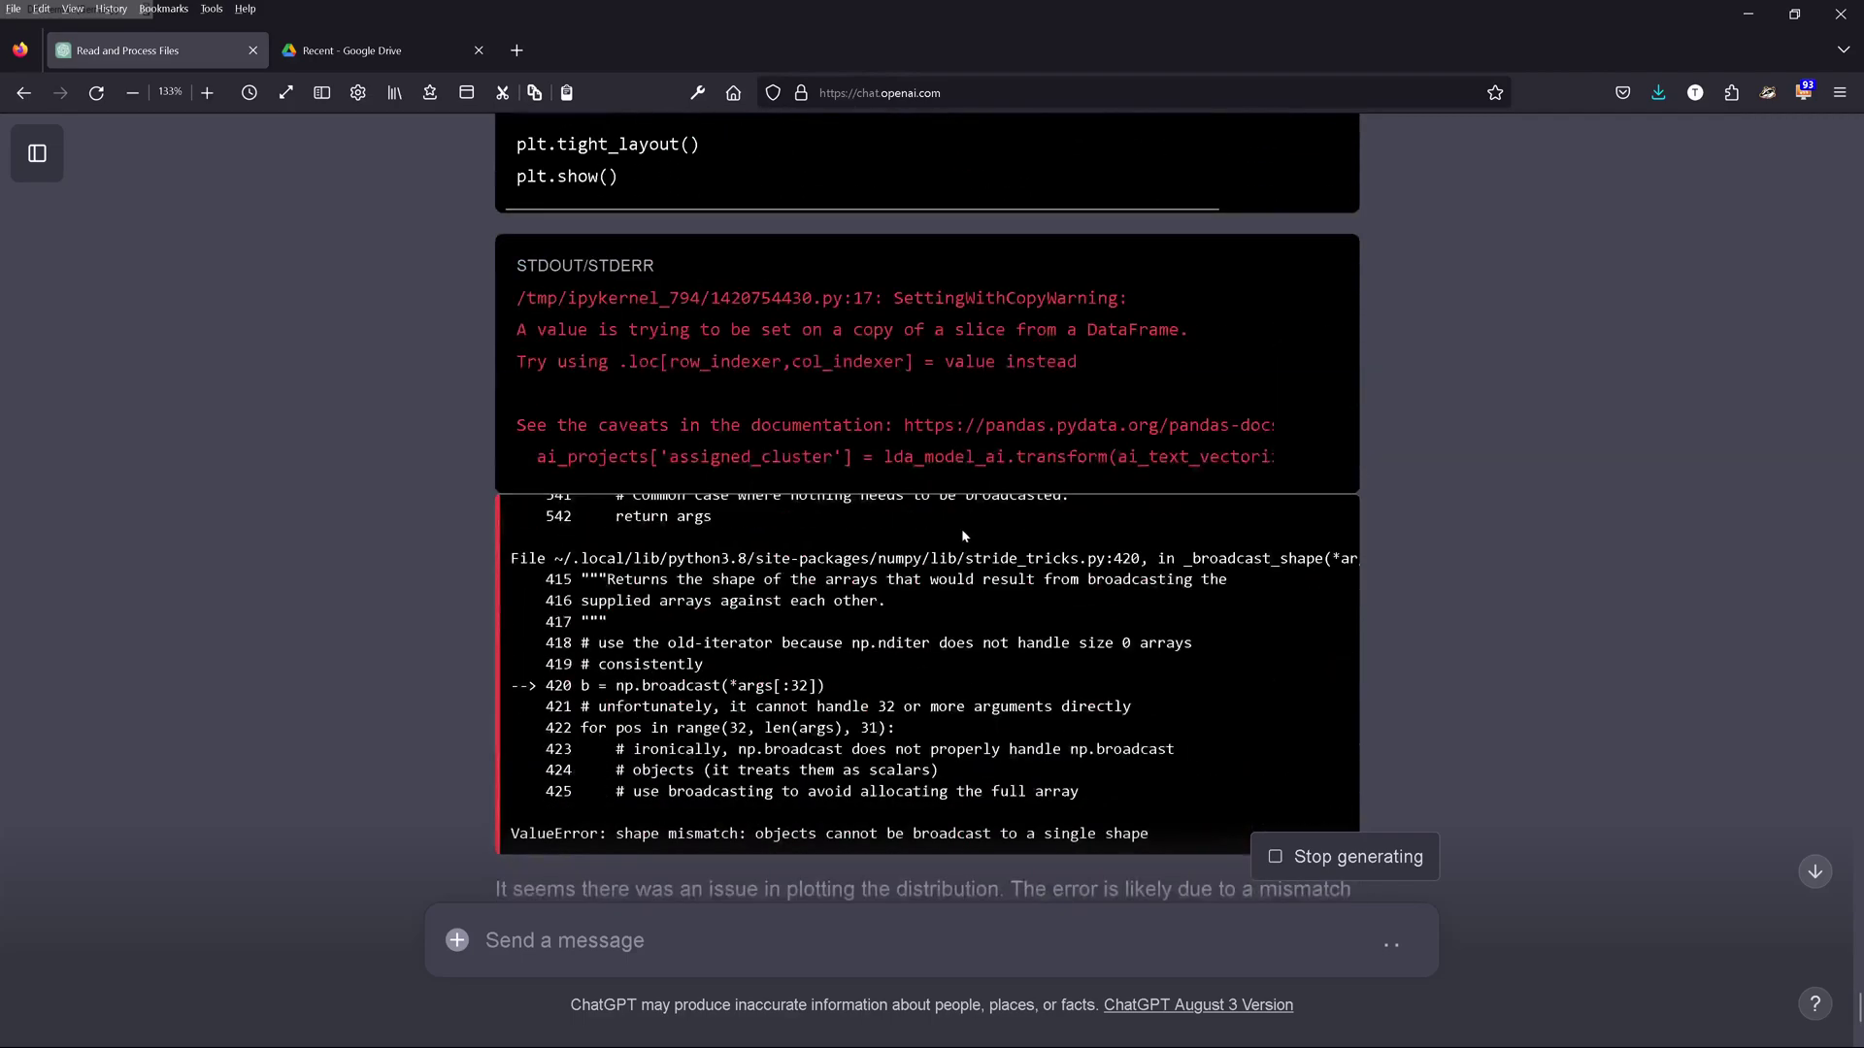
scroll(1009, 582, up, 9)
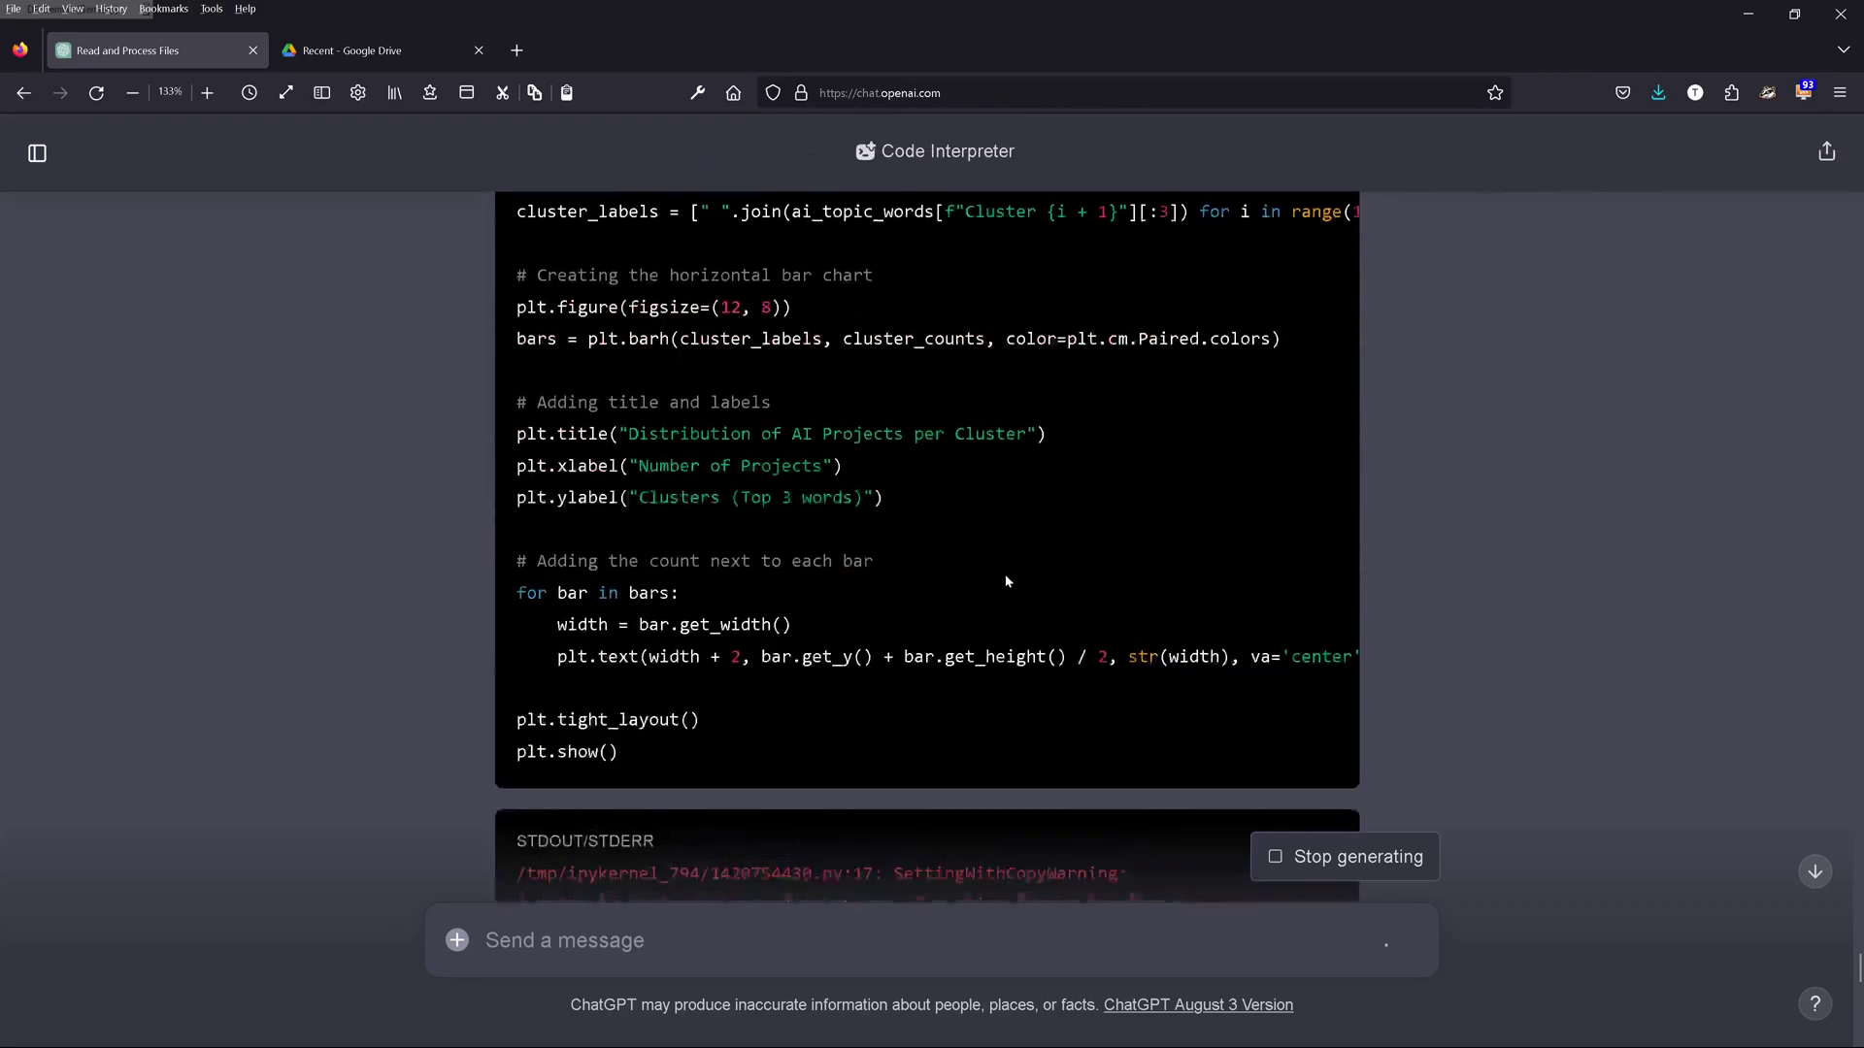
scroll(1006, 580, up, 5)
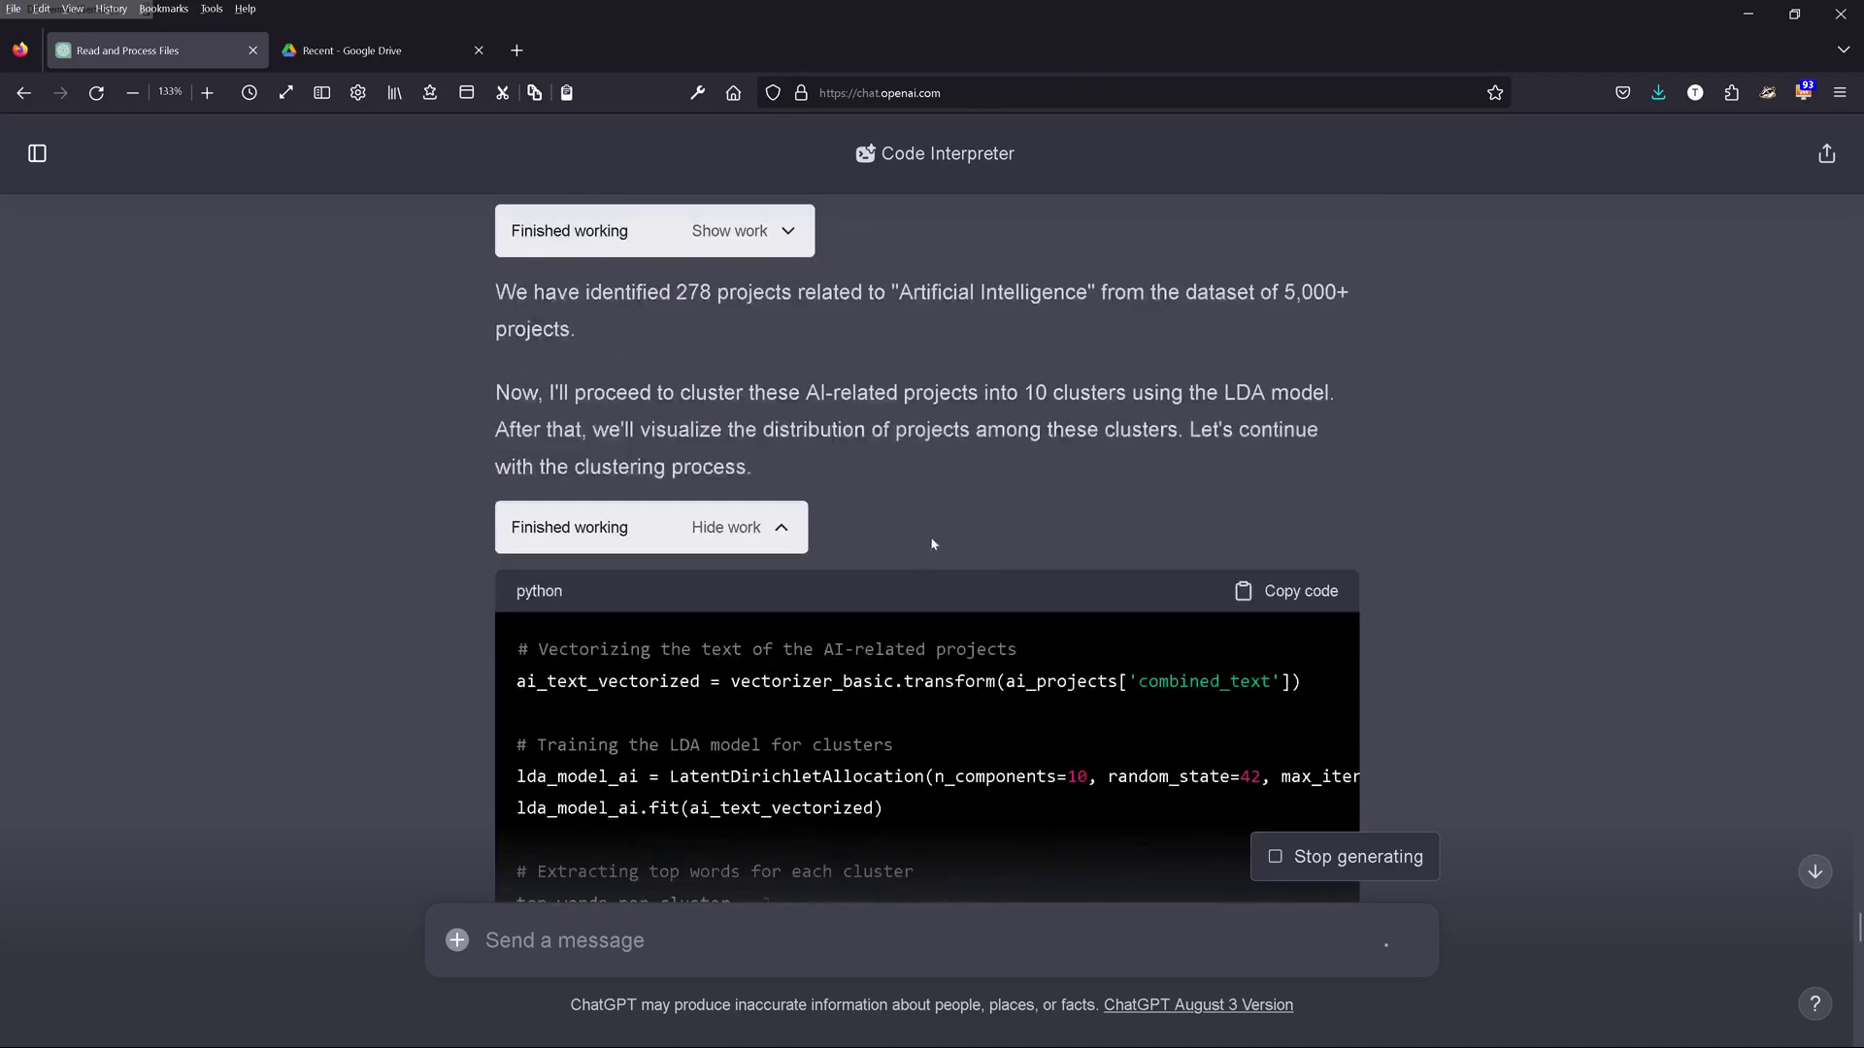
Step: Collapse the work of the AI project clustering run and examine the bar chart of AI projects per cluster
click(794, 538)
scroll(1477, 607, down, 6)
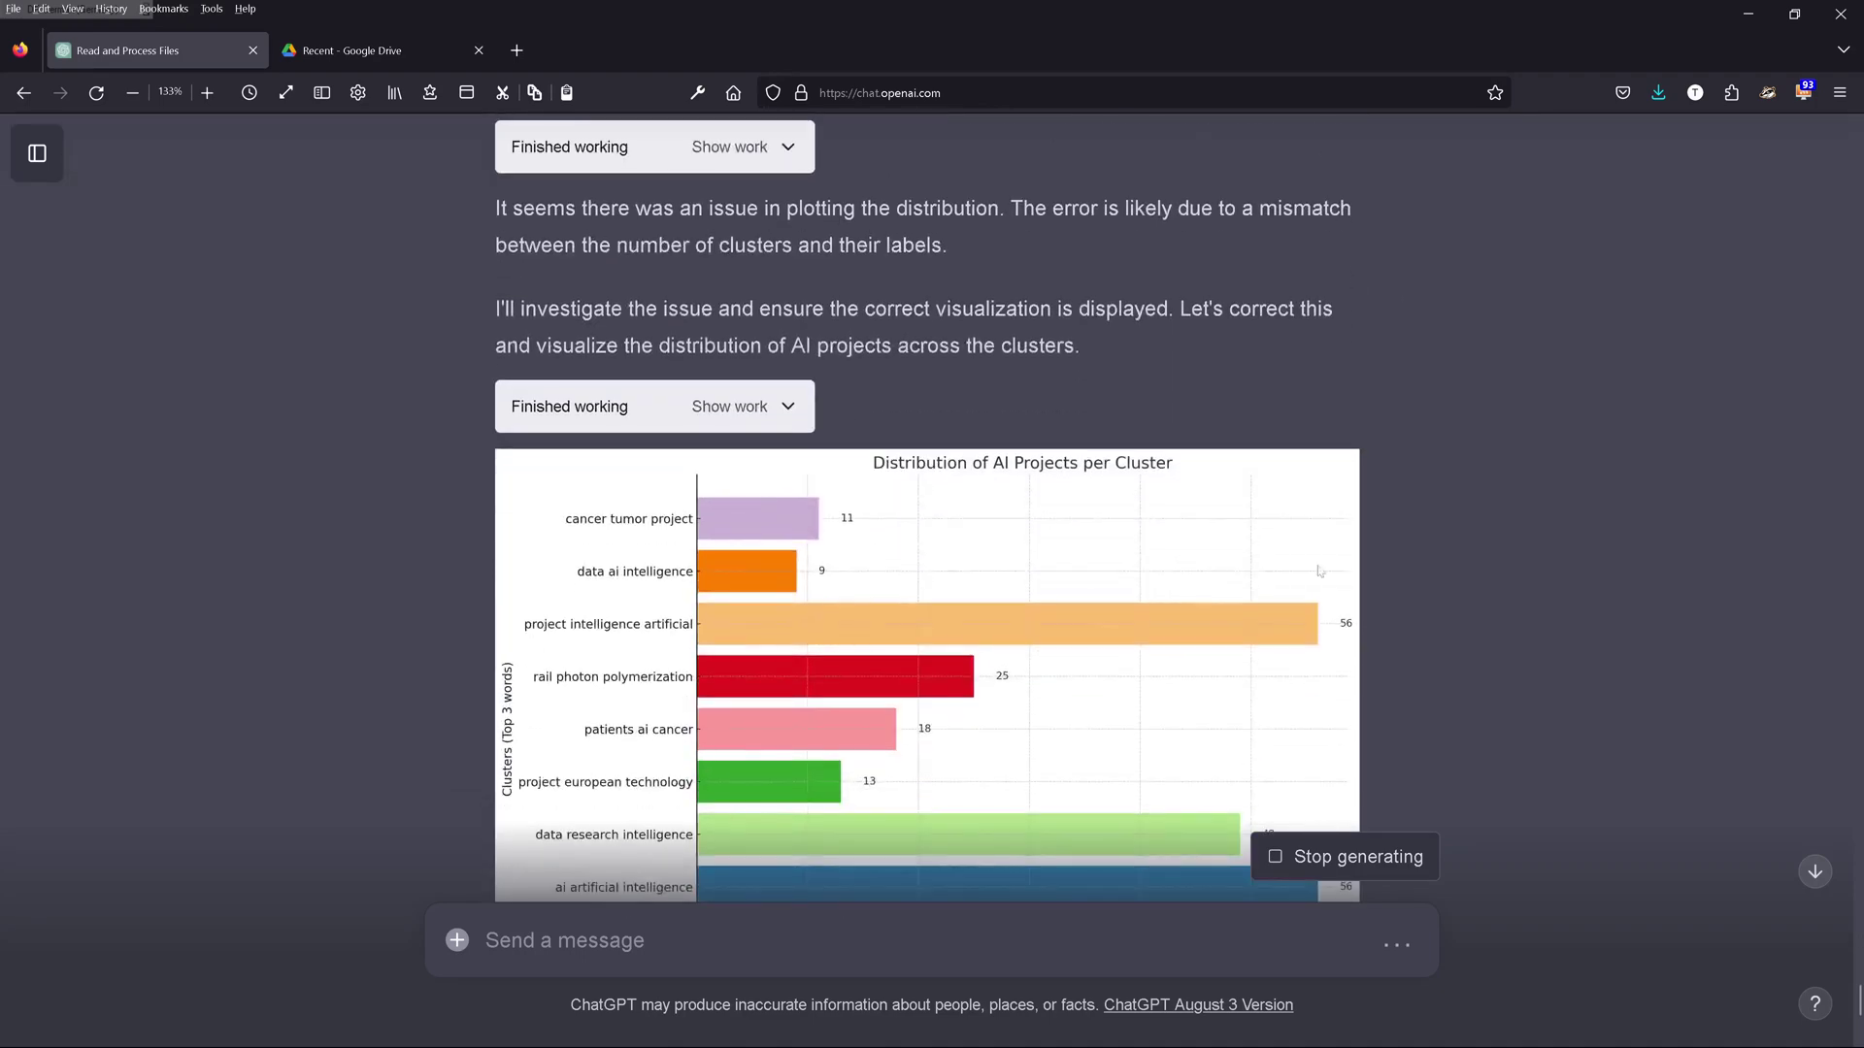
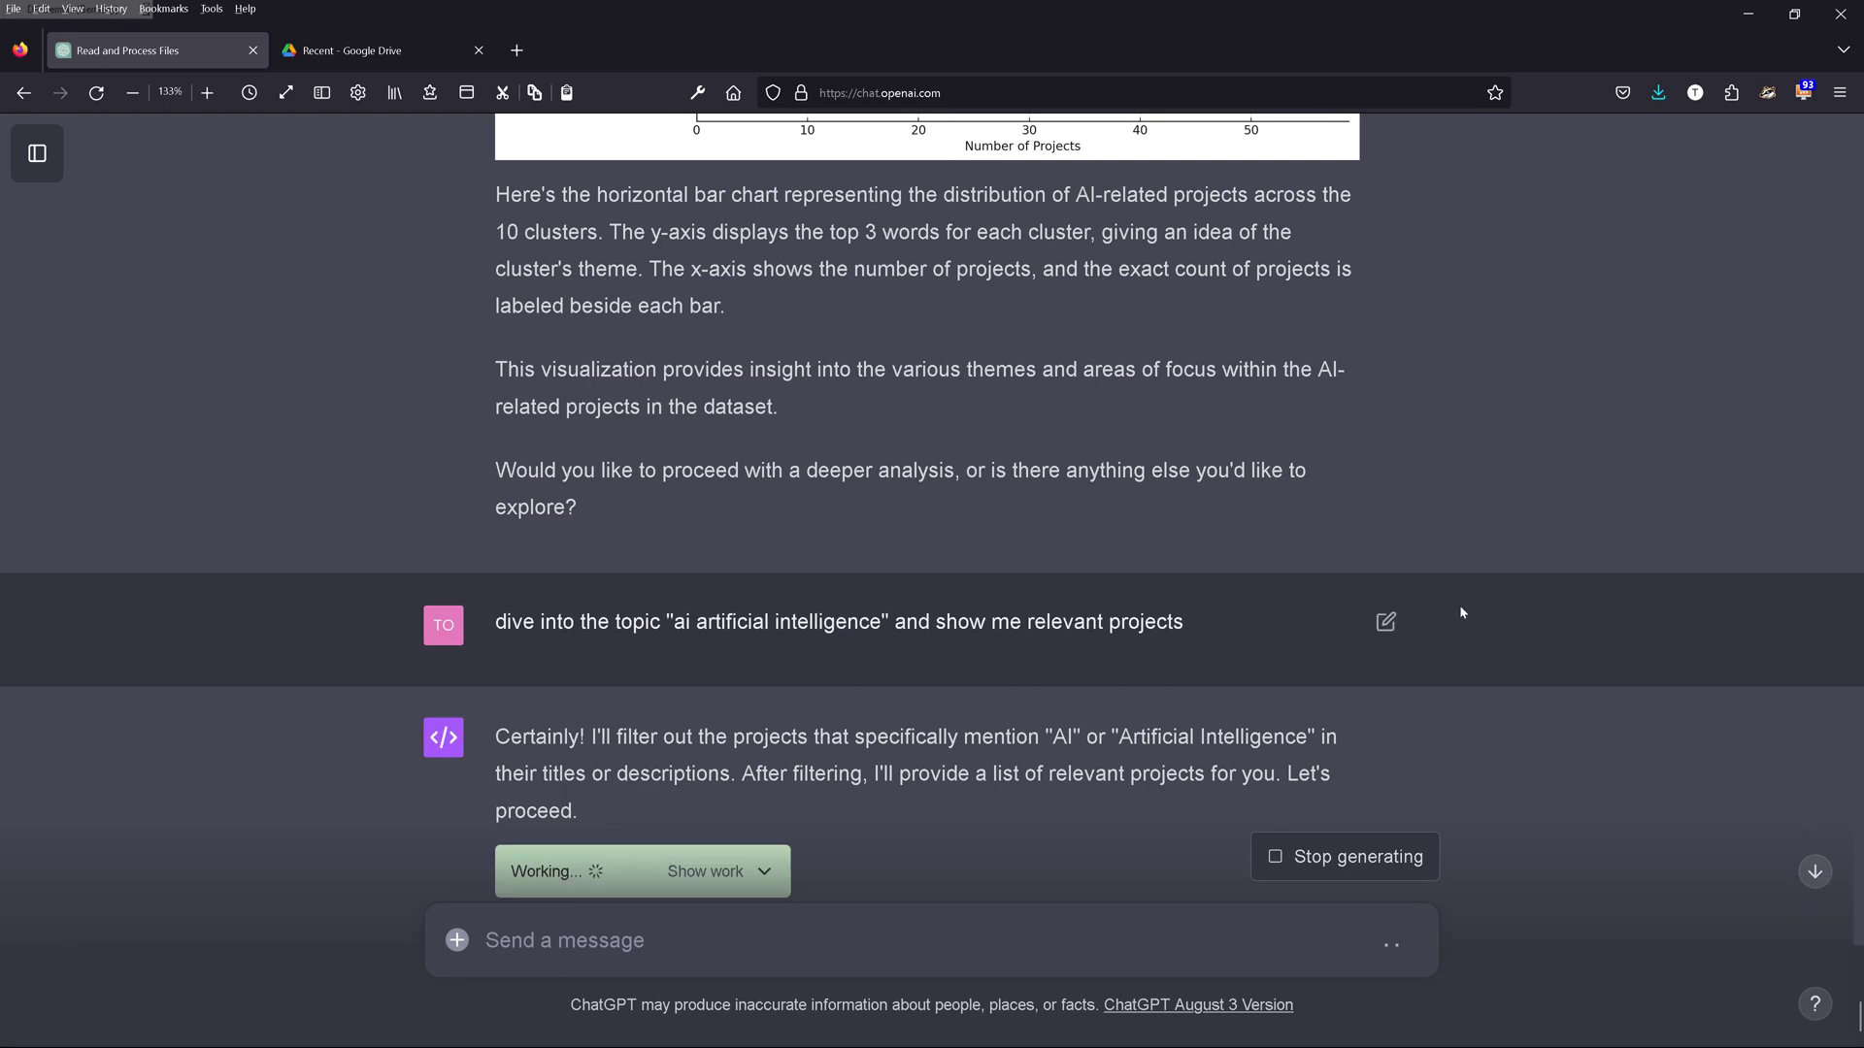
Step: Follow the reply on the topic "ai artificial intelligence" and read its list of relevant projects
scroll(1597, 493, down, 2)
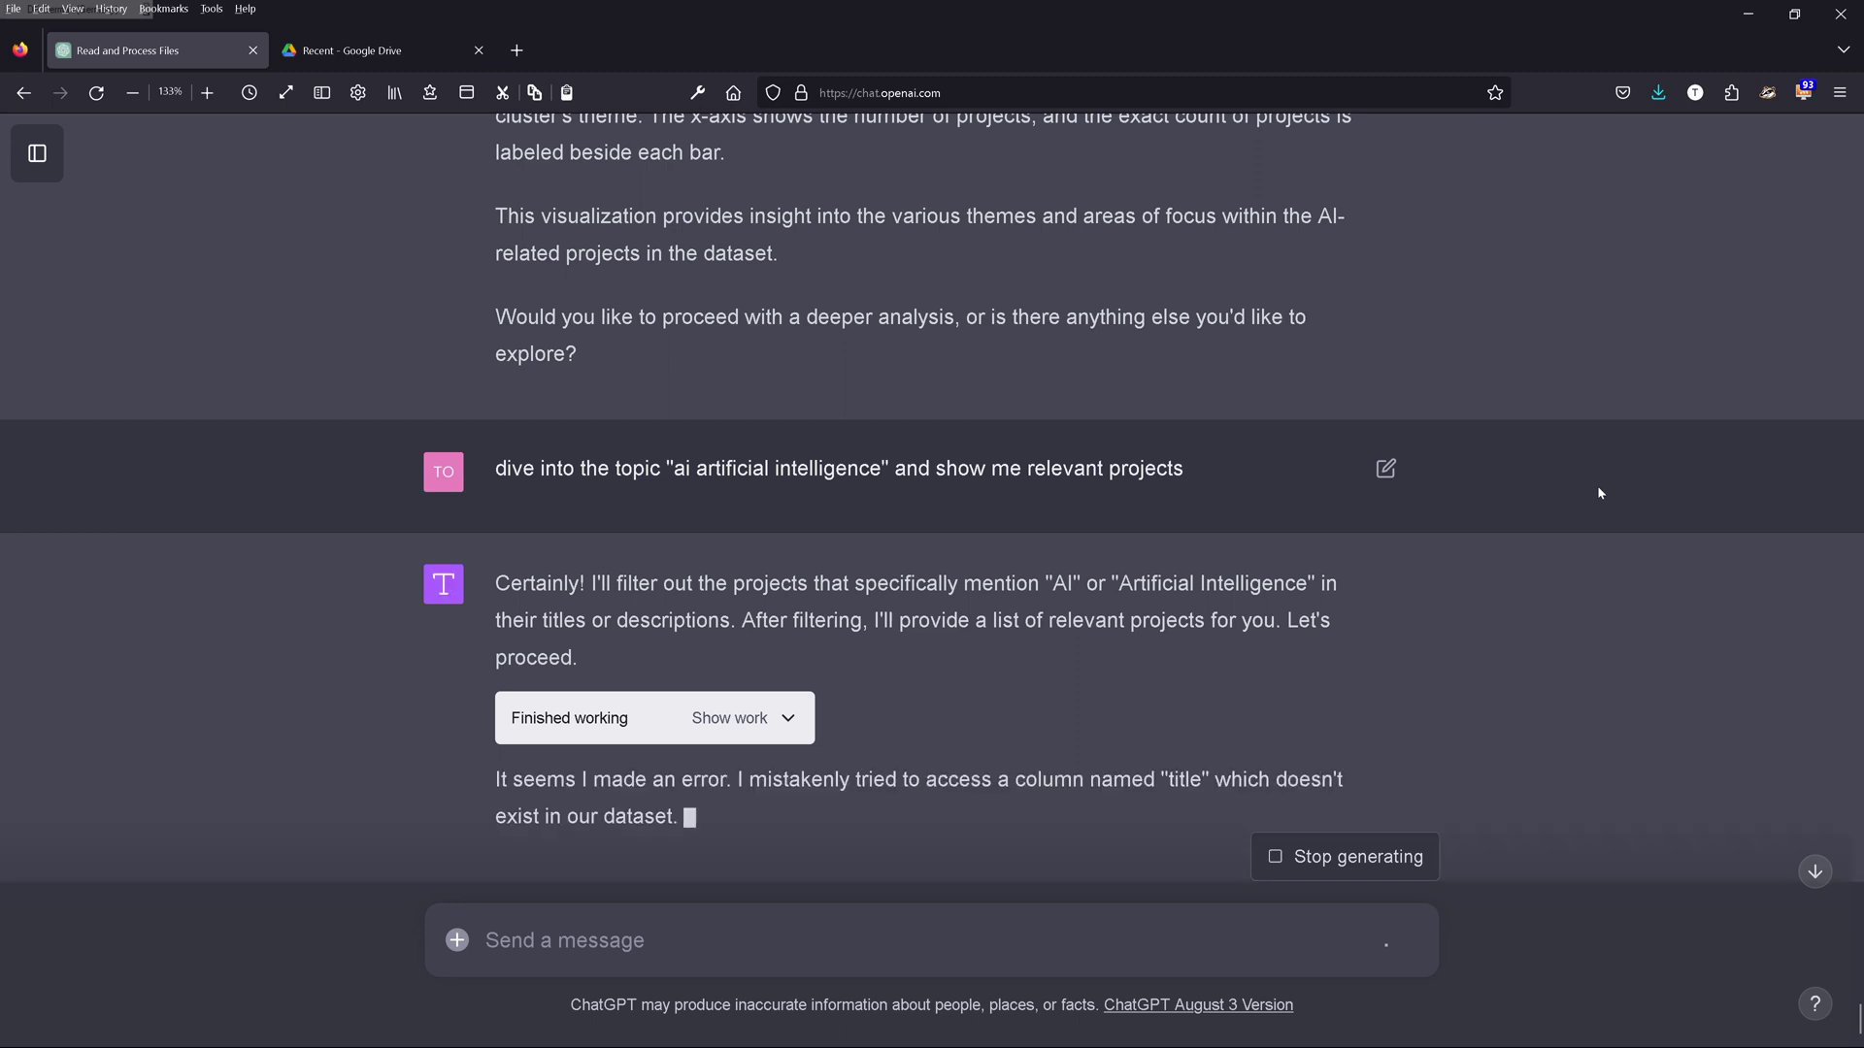
scroll(1598, 493, down, 2)
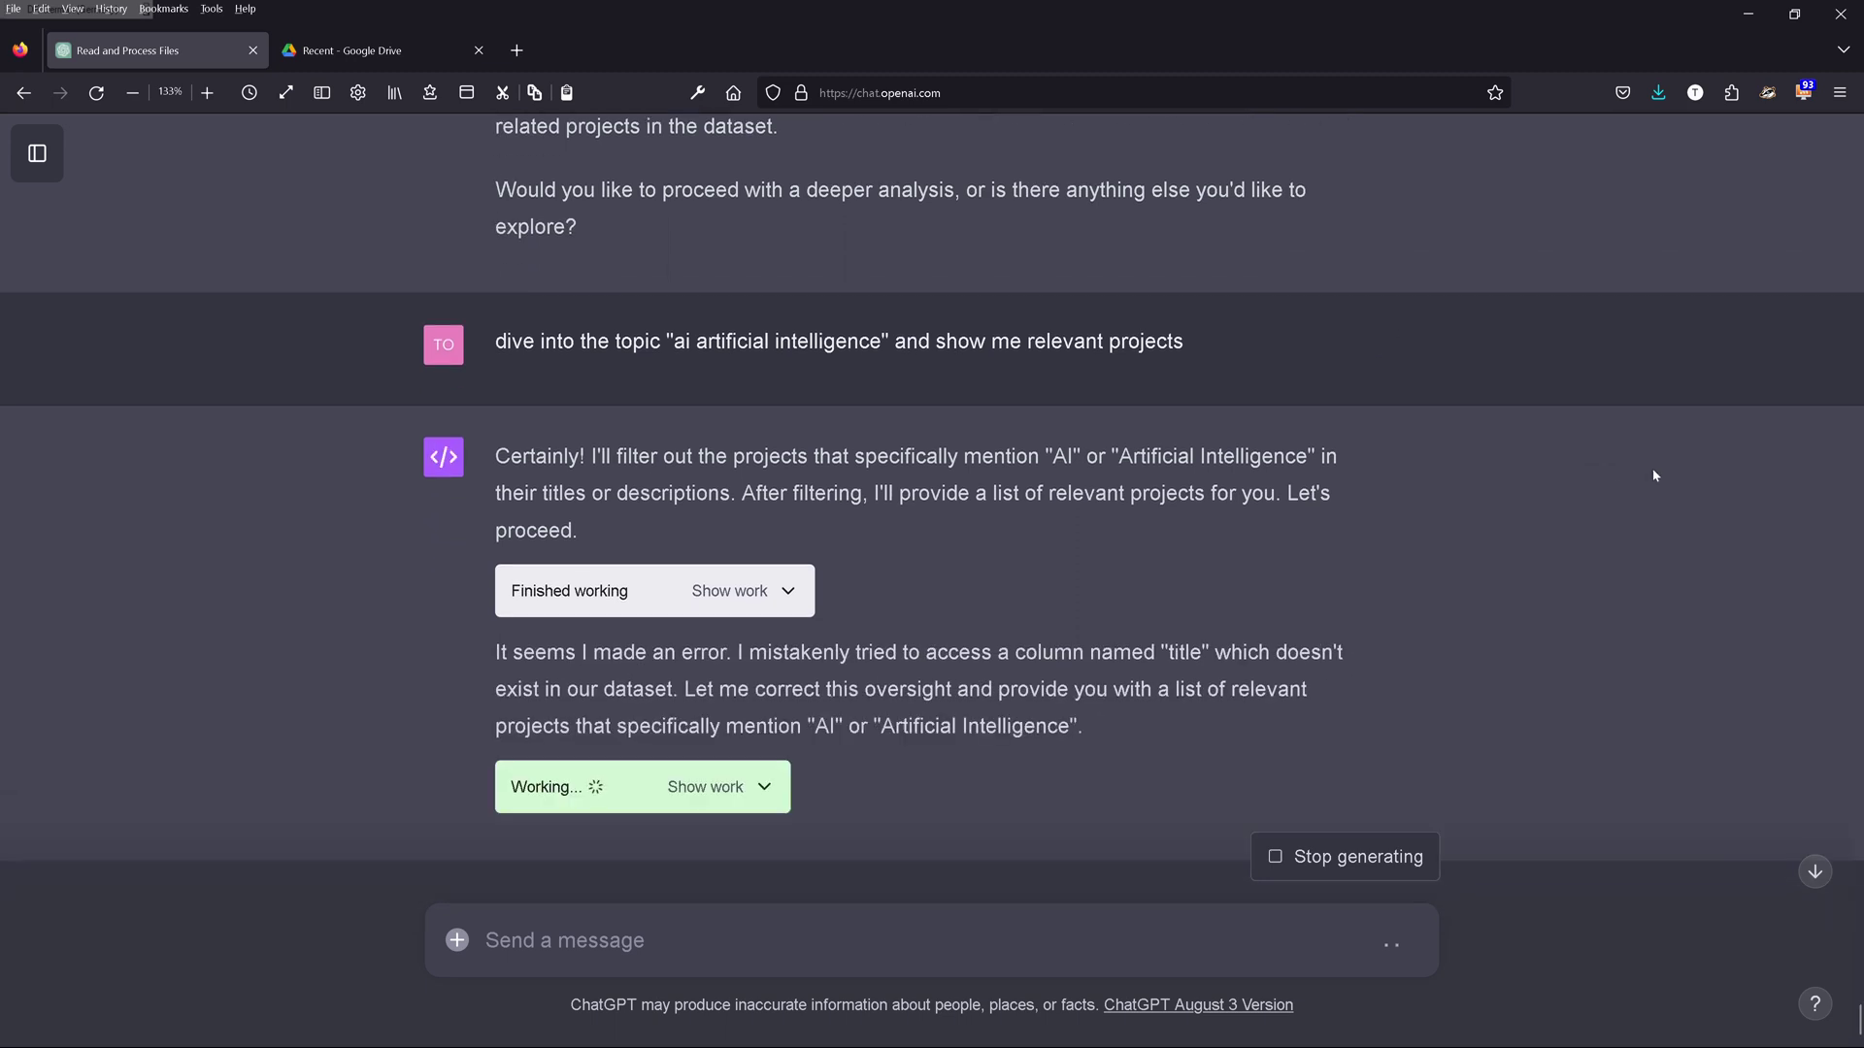
scroll(1650, 486, down, 1)
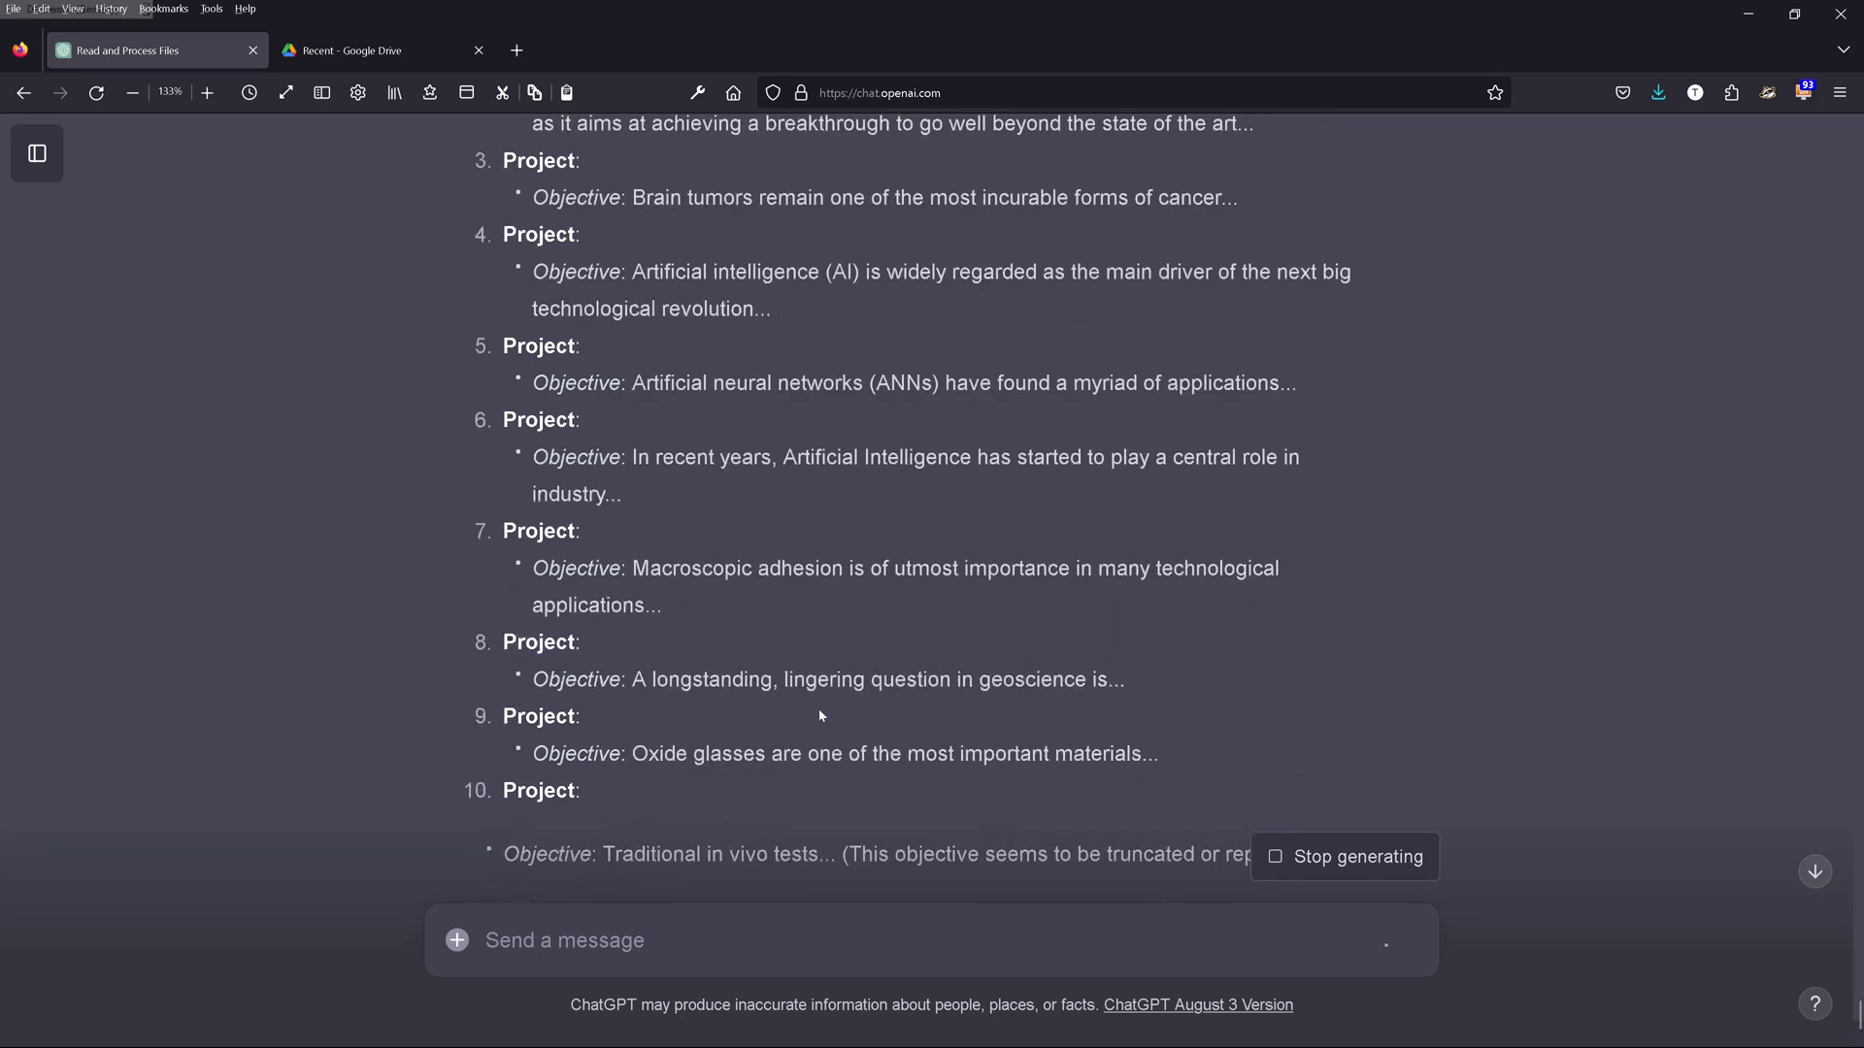
Step: Ask for only the titles of the listed AI projects
click(567, 955)
text(Give me the titles of these projects only)
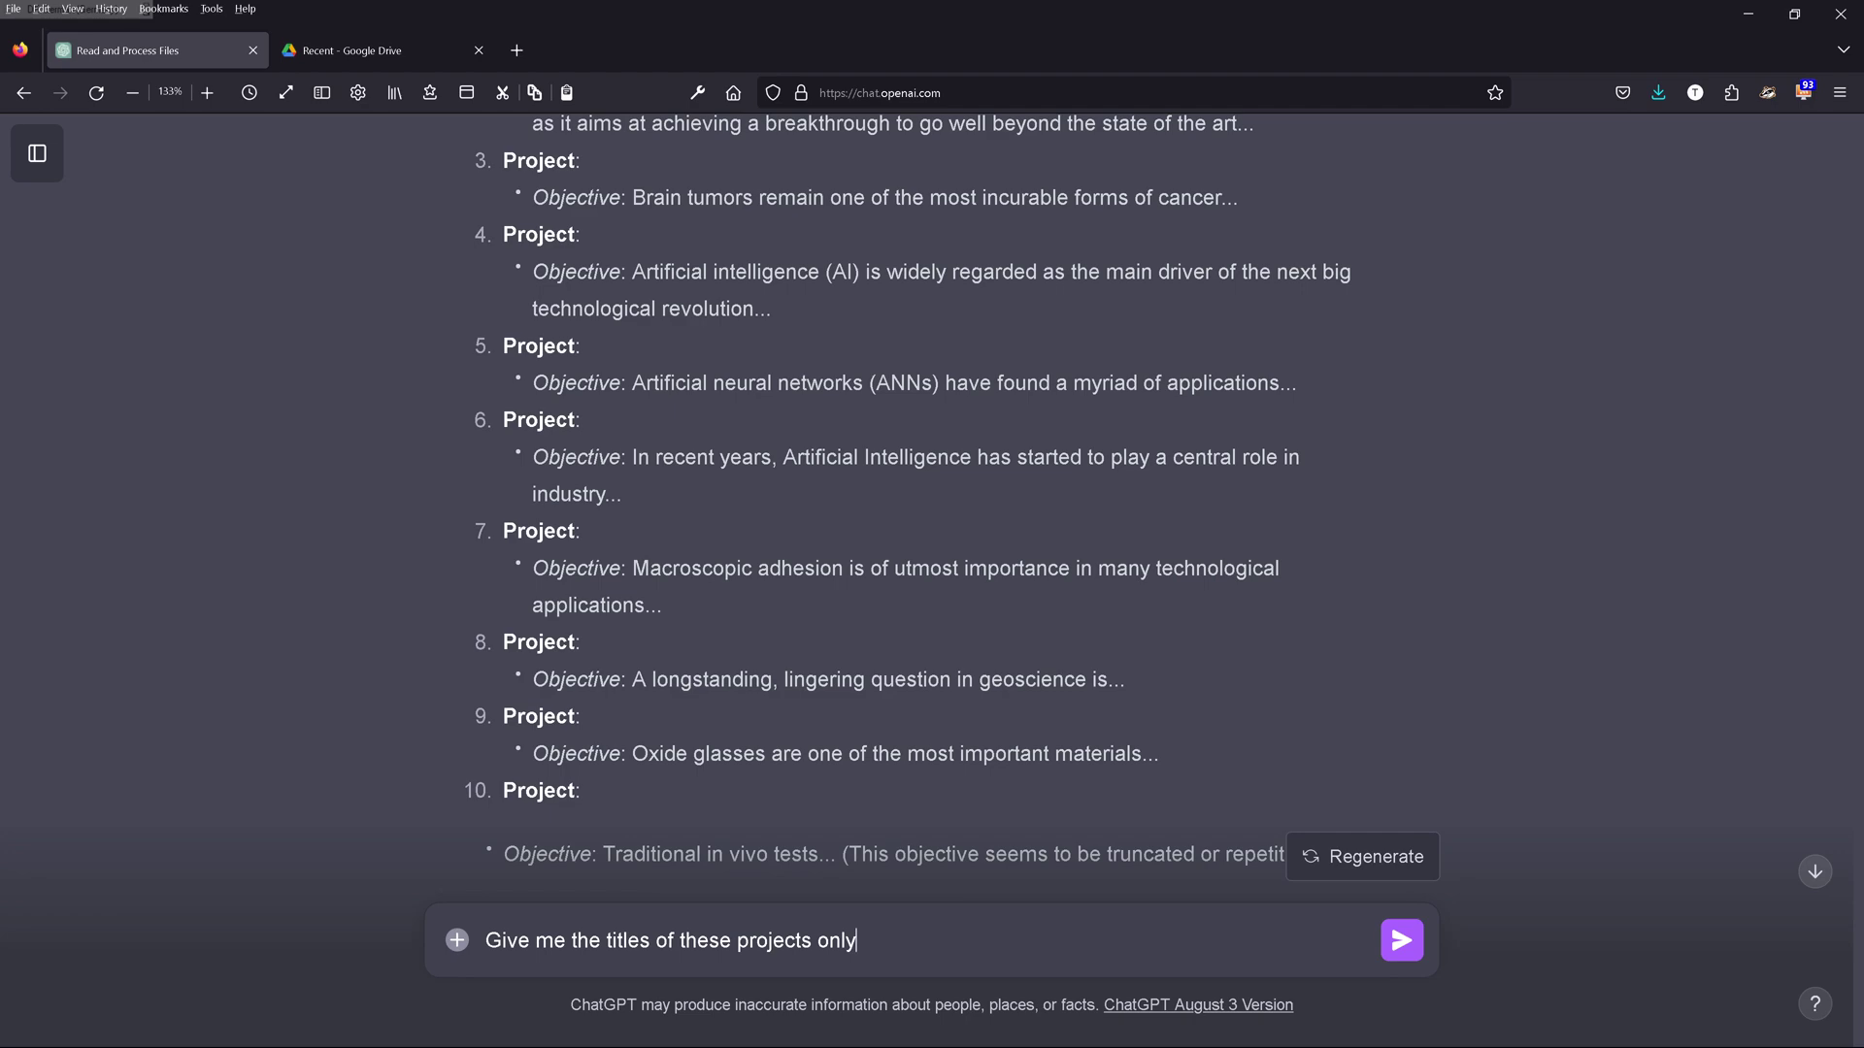
click(1402, 942)
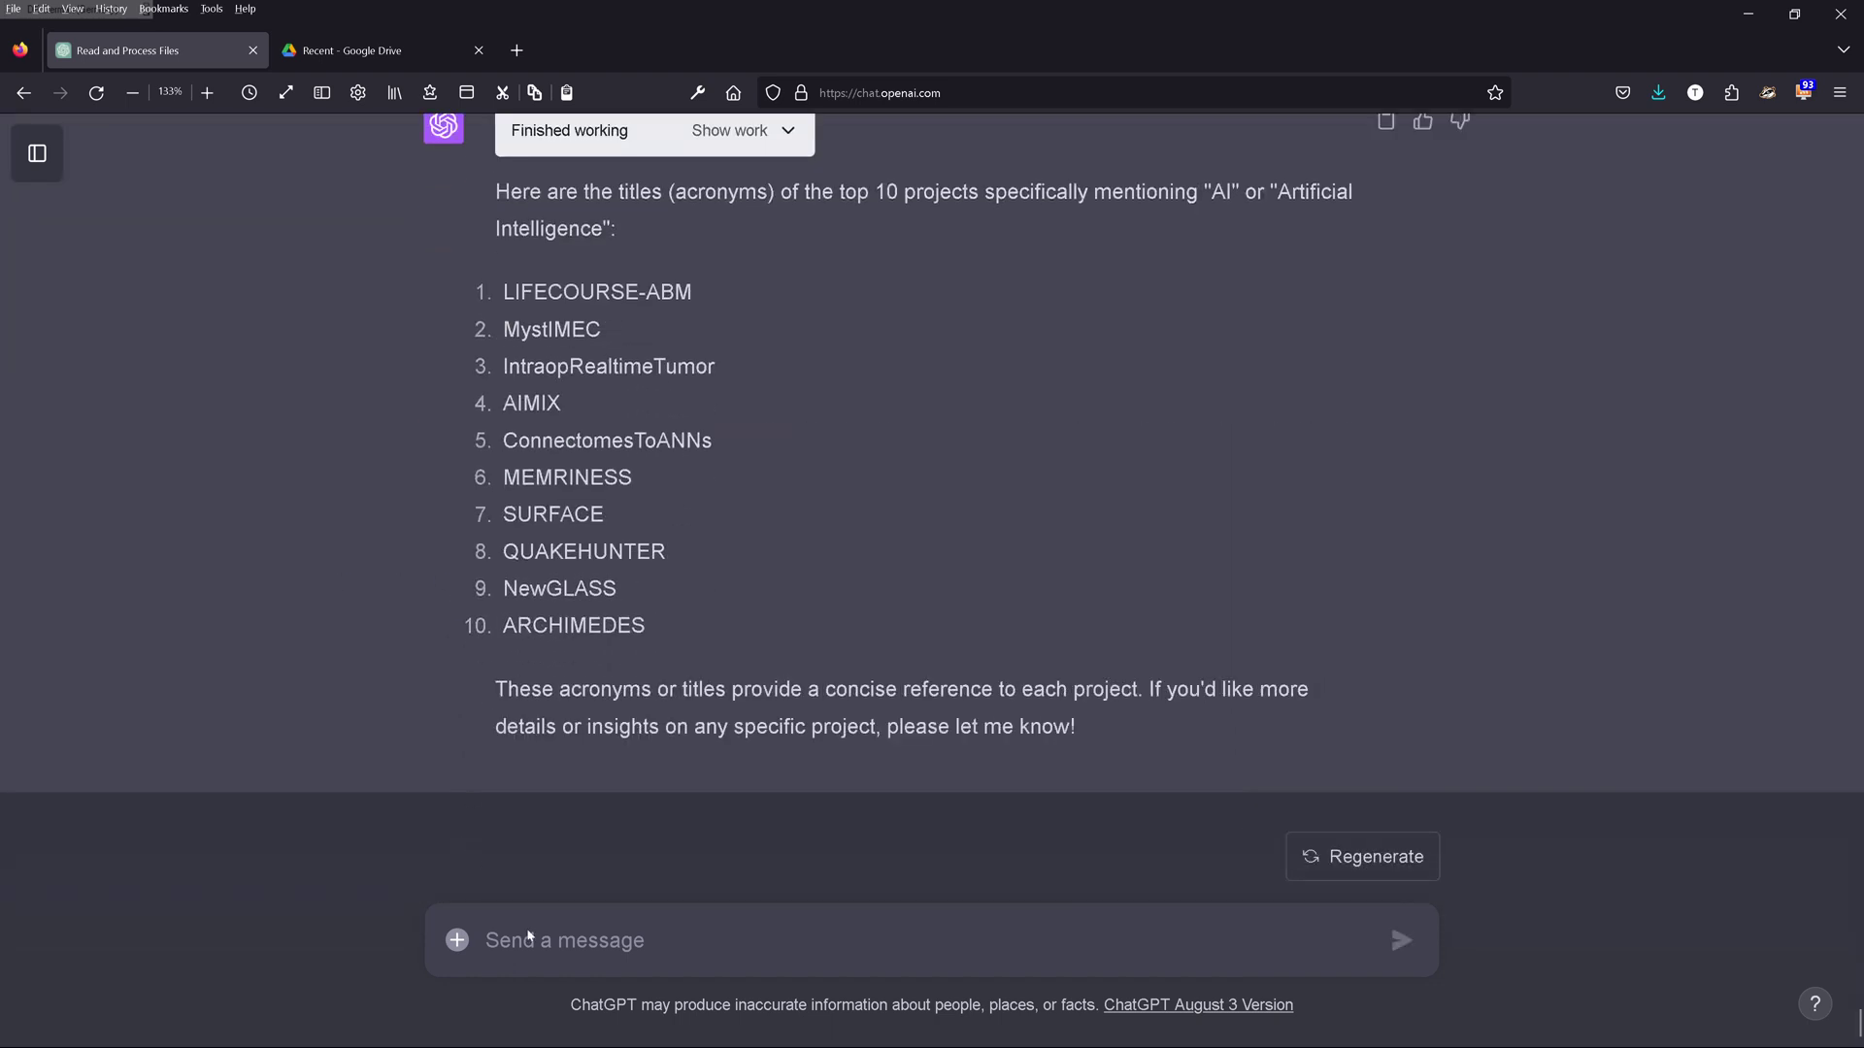
Step: Ask for the titles of the AI projects instead of the acronyms, and read through the returned titles
click(495, 938)
text(not the acronyms, the titles)
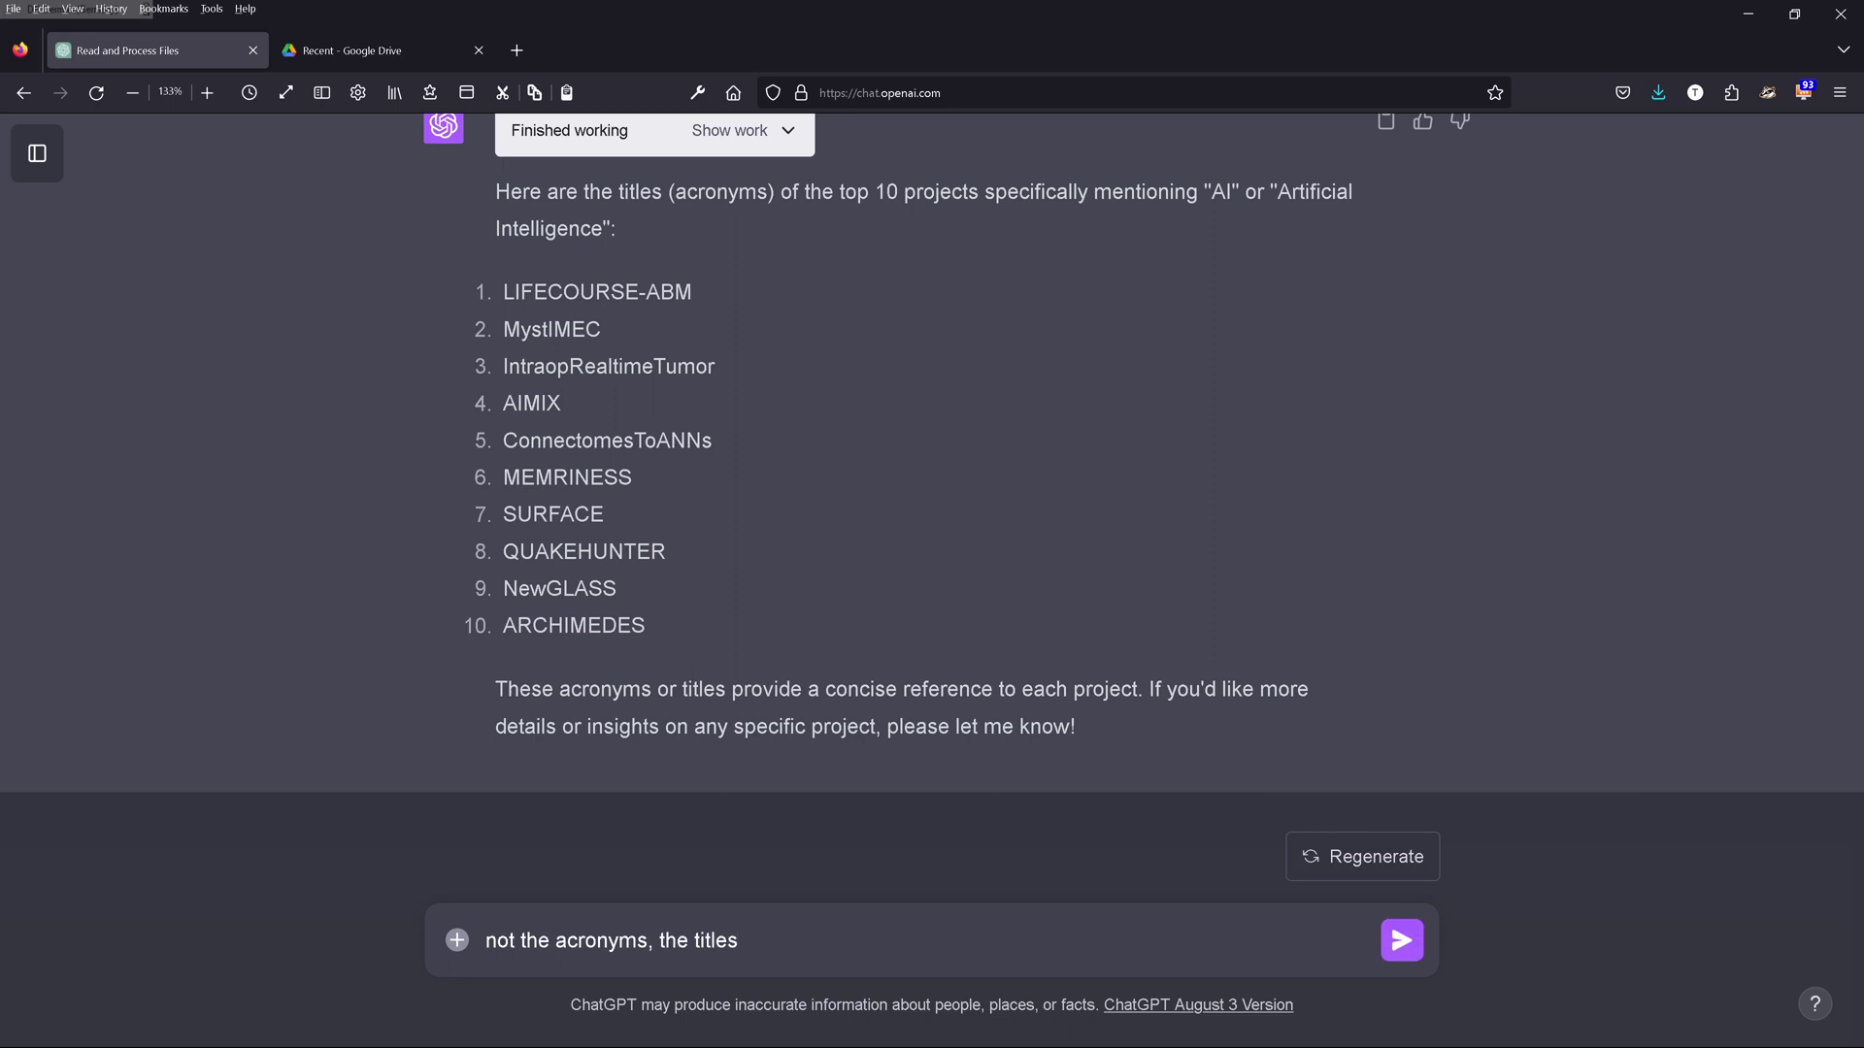
key(Return)
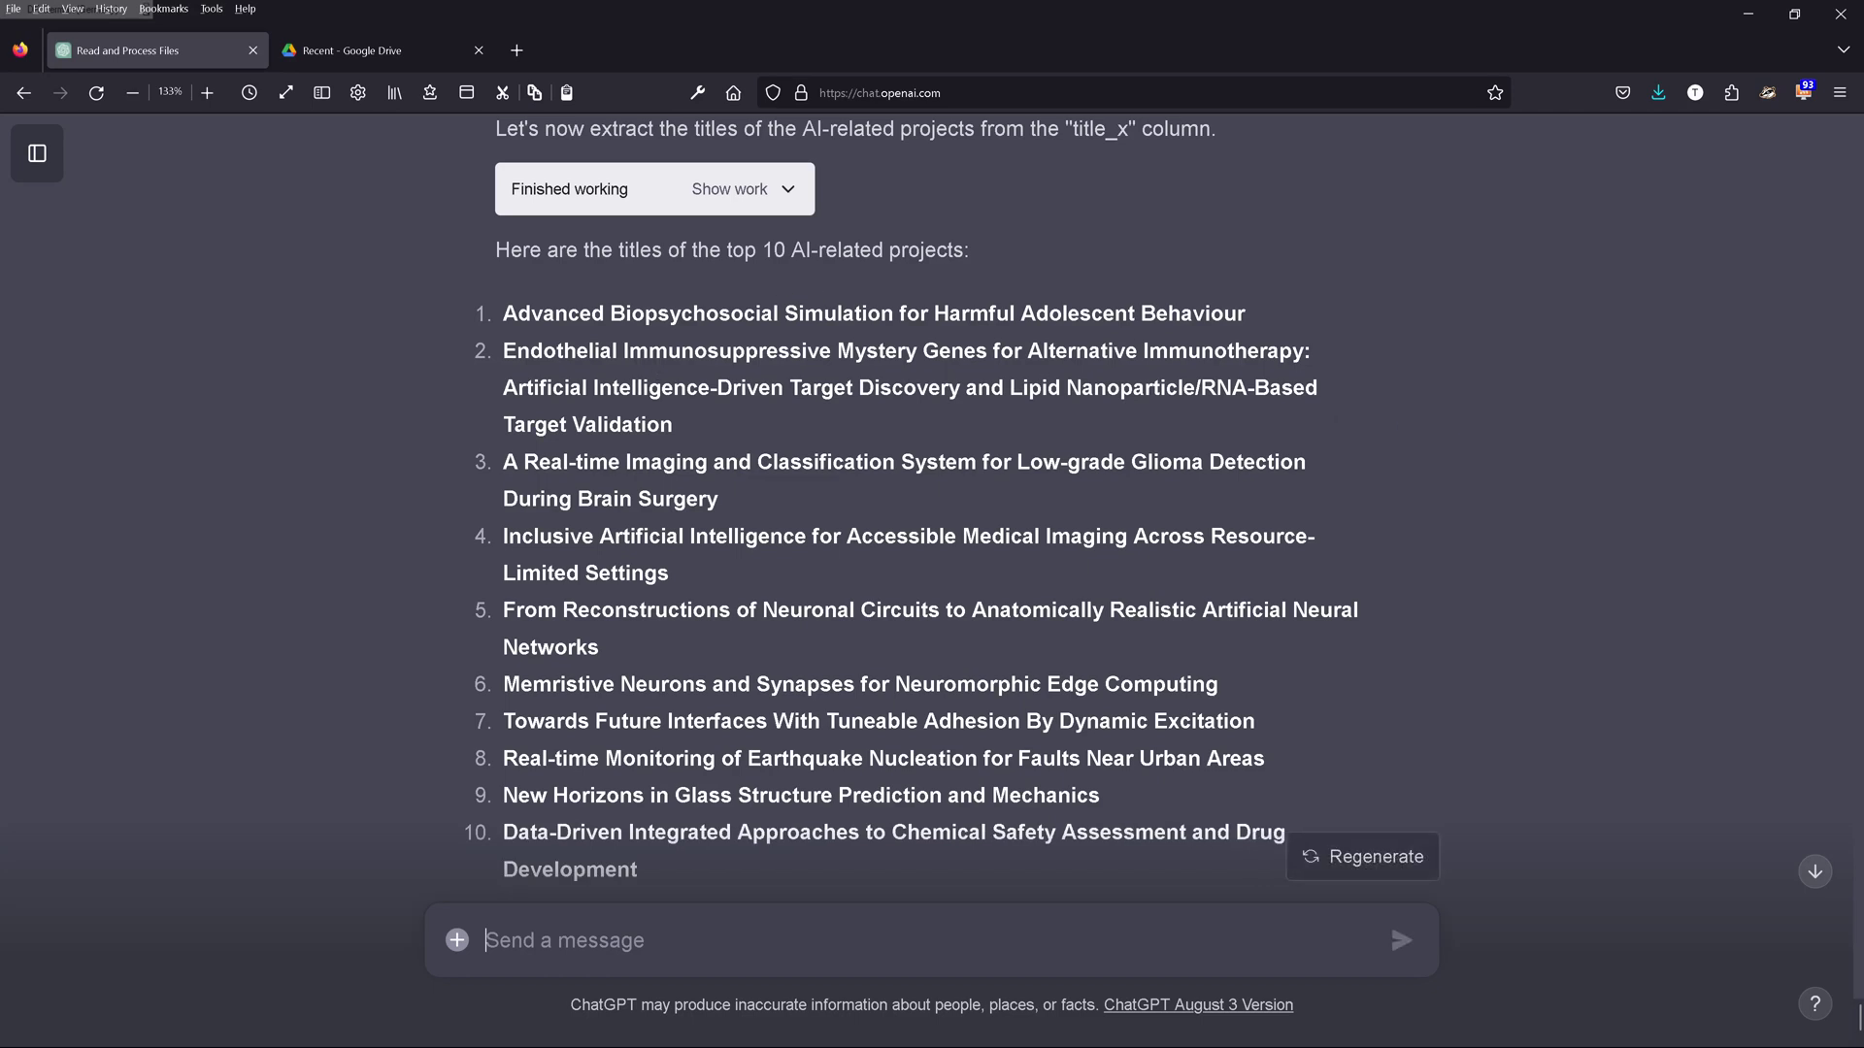
drag(977, 387, 637, 387)
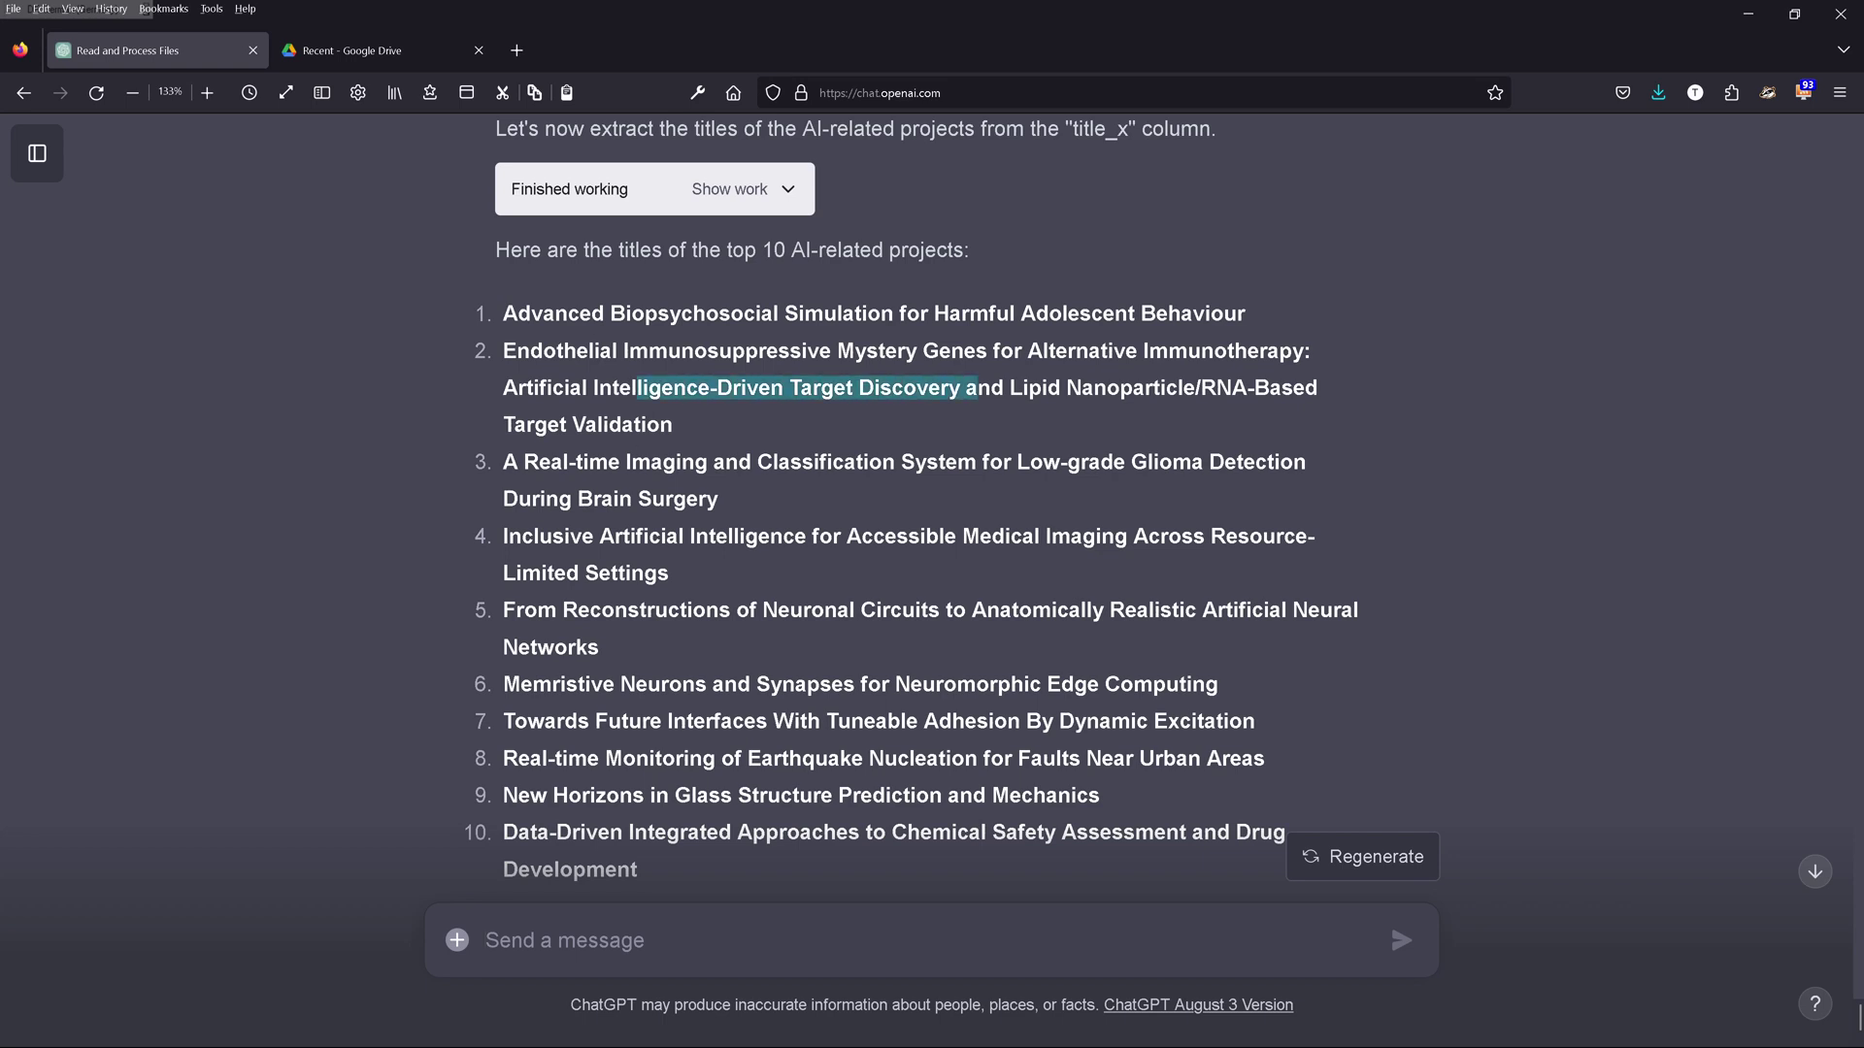
drag(565, 536, 1285, 571)
drag(602, 609, 1194, 661)
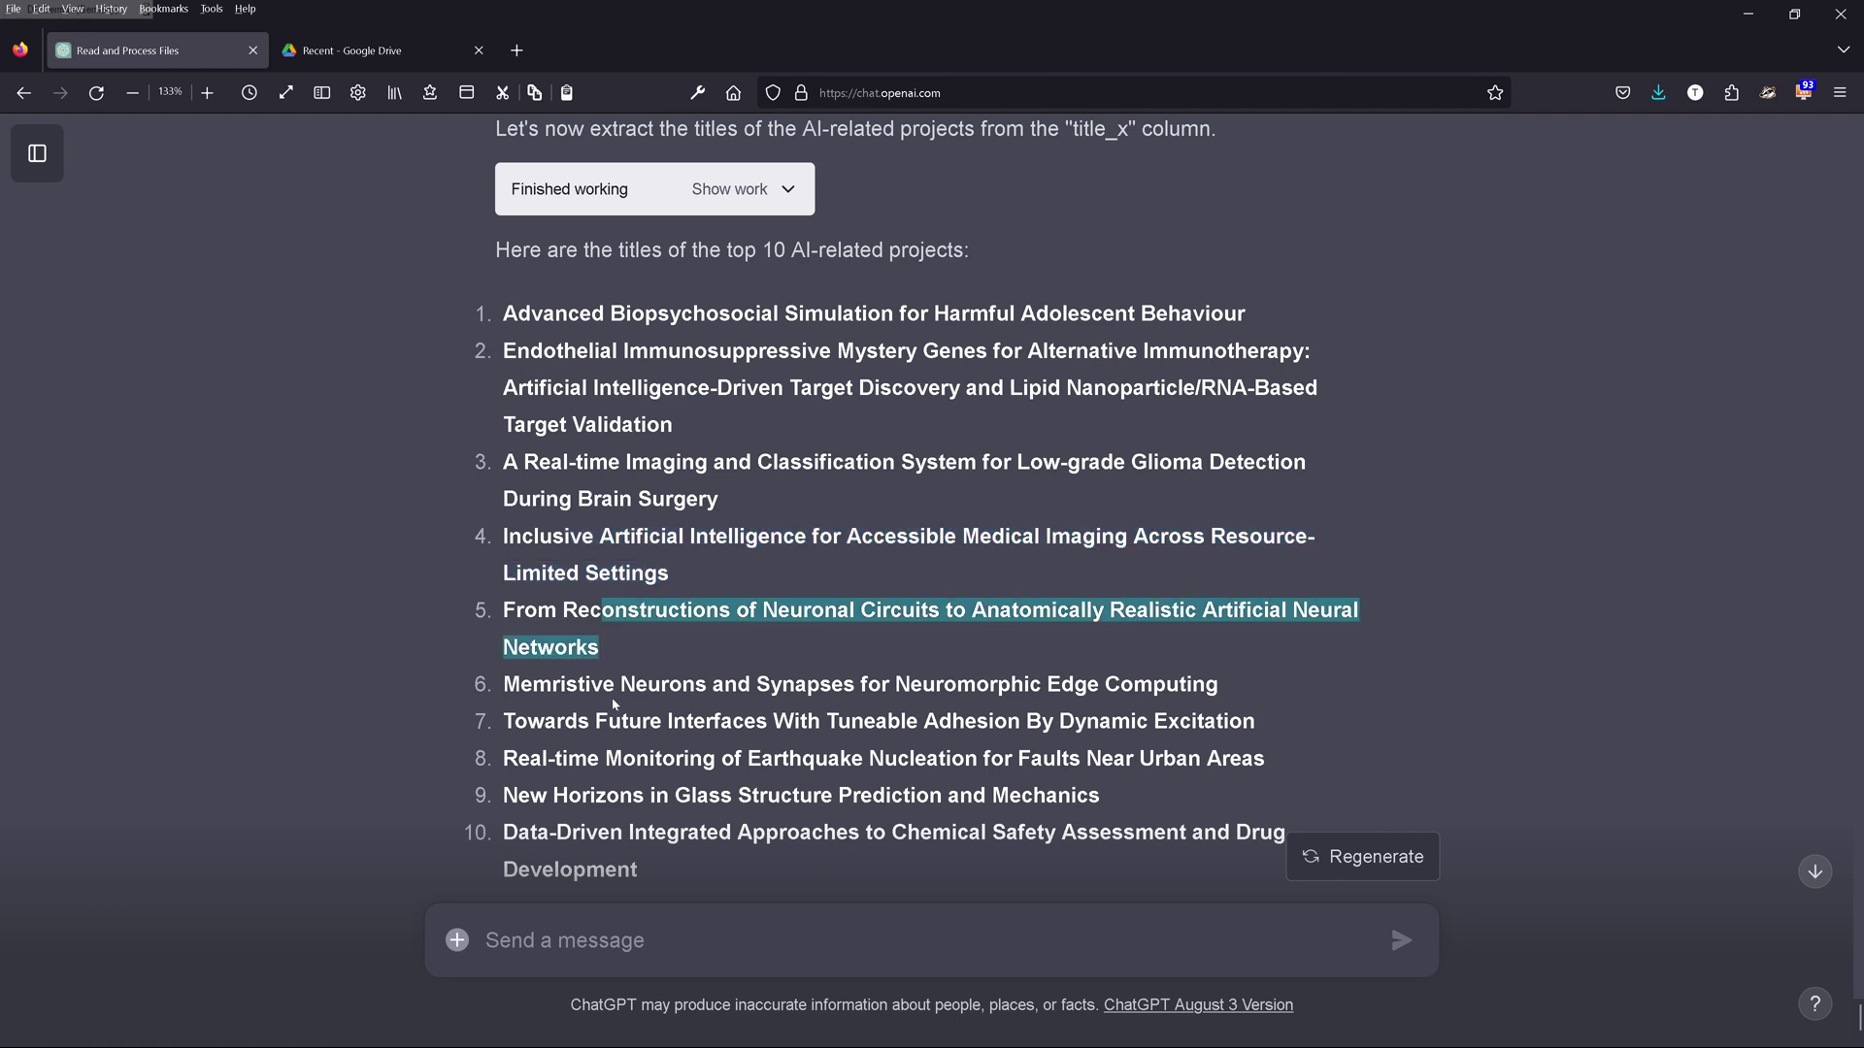
drag(565, 720, 1243, 721)
drag(623, 758, 1244, 759)
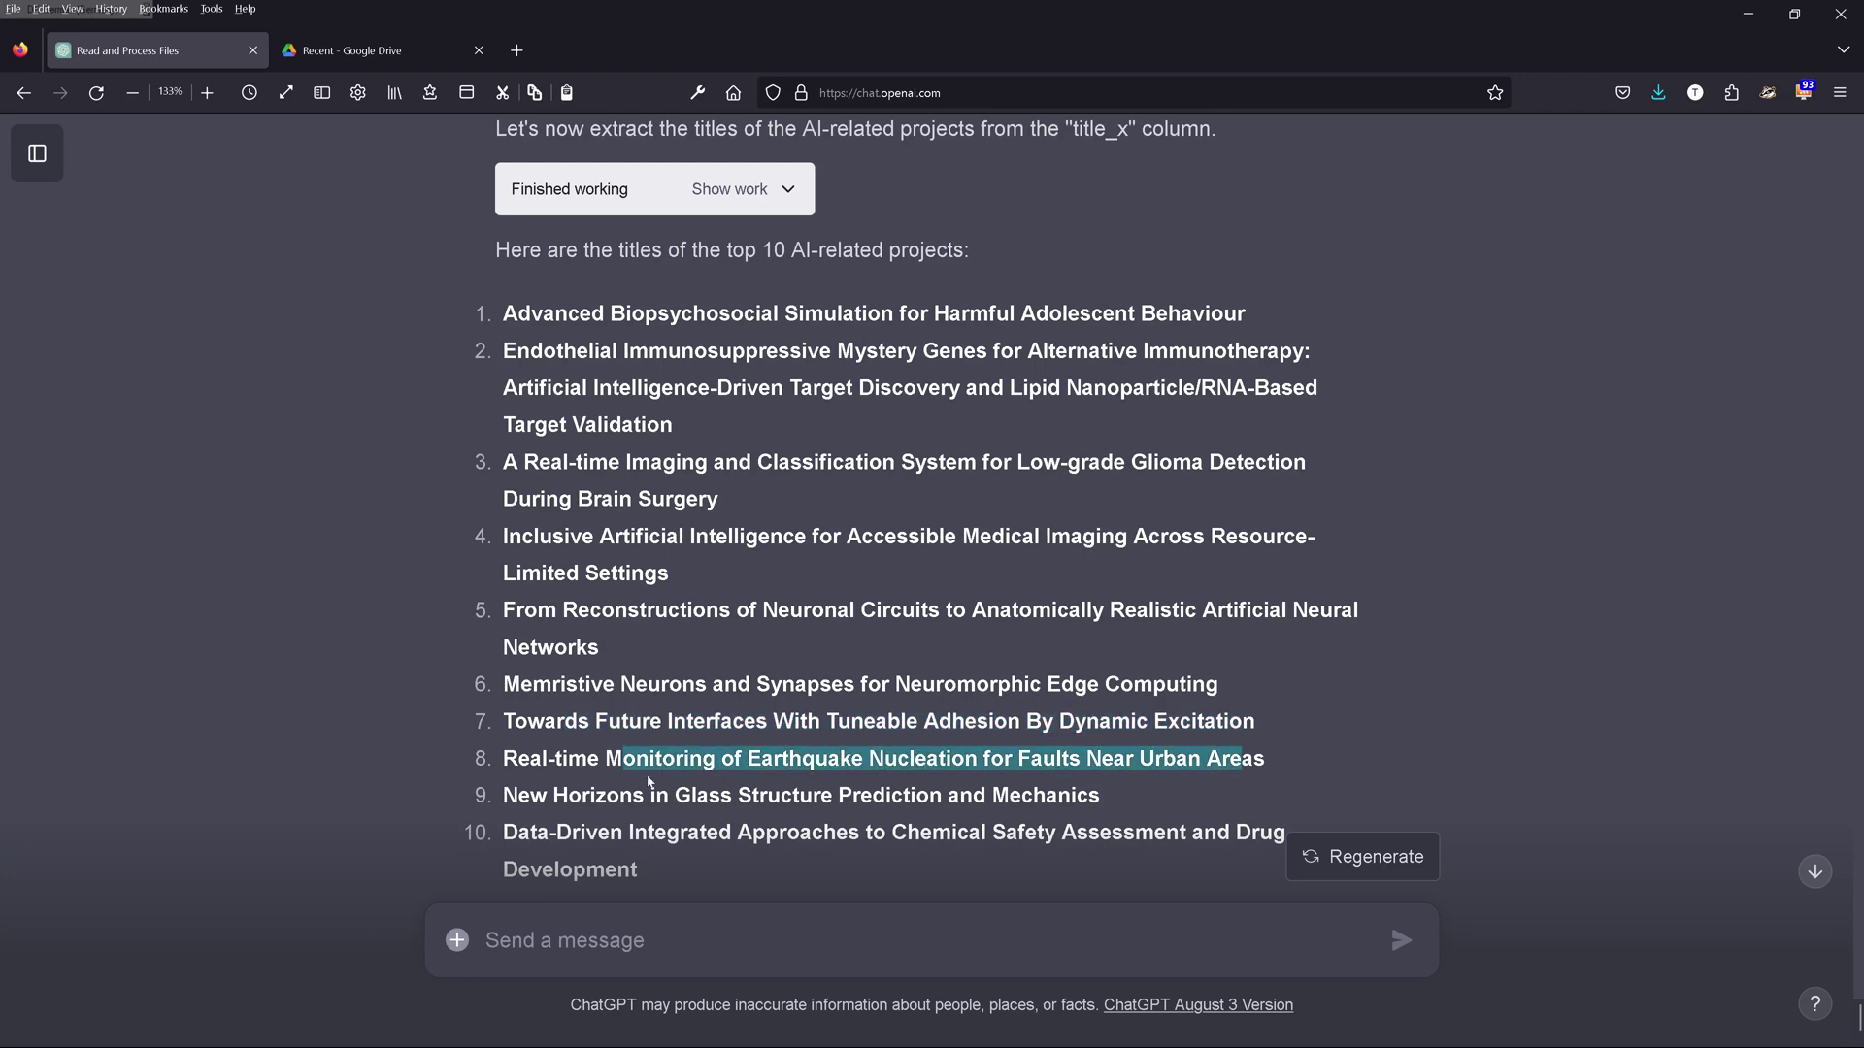
Step: Ask for an explanation of project #8 on real-time earthquake nucleation monitoring and how it uses AI, and read the reply
scroll(781, 701, down, 2)
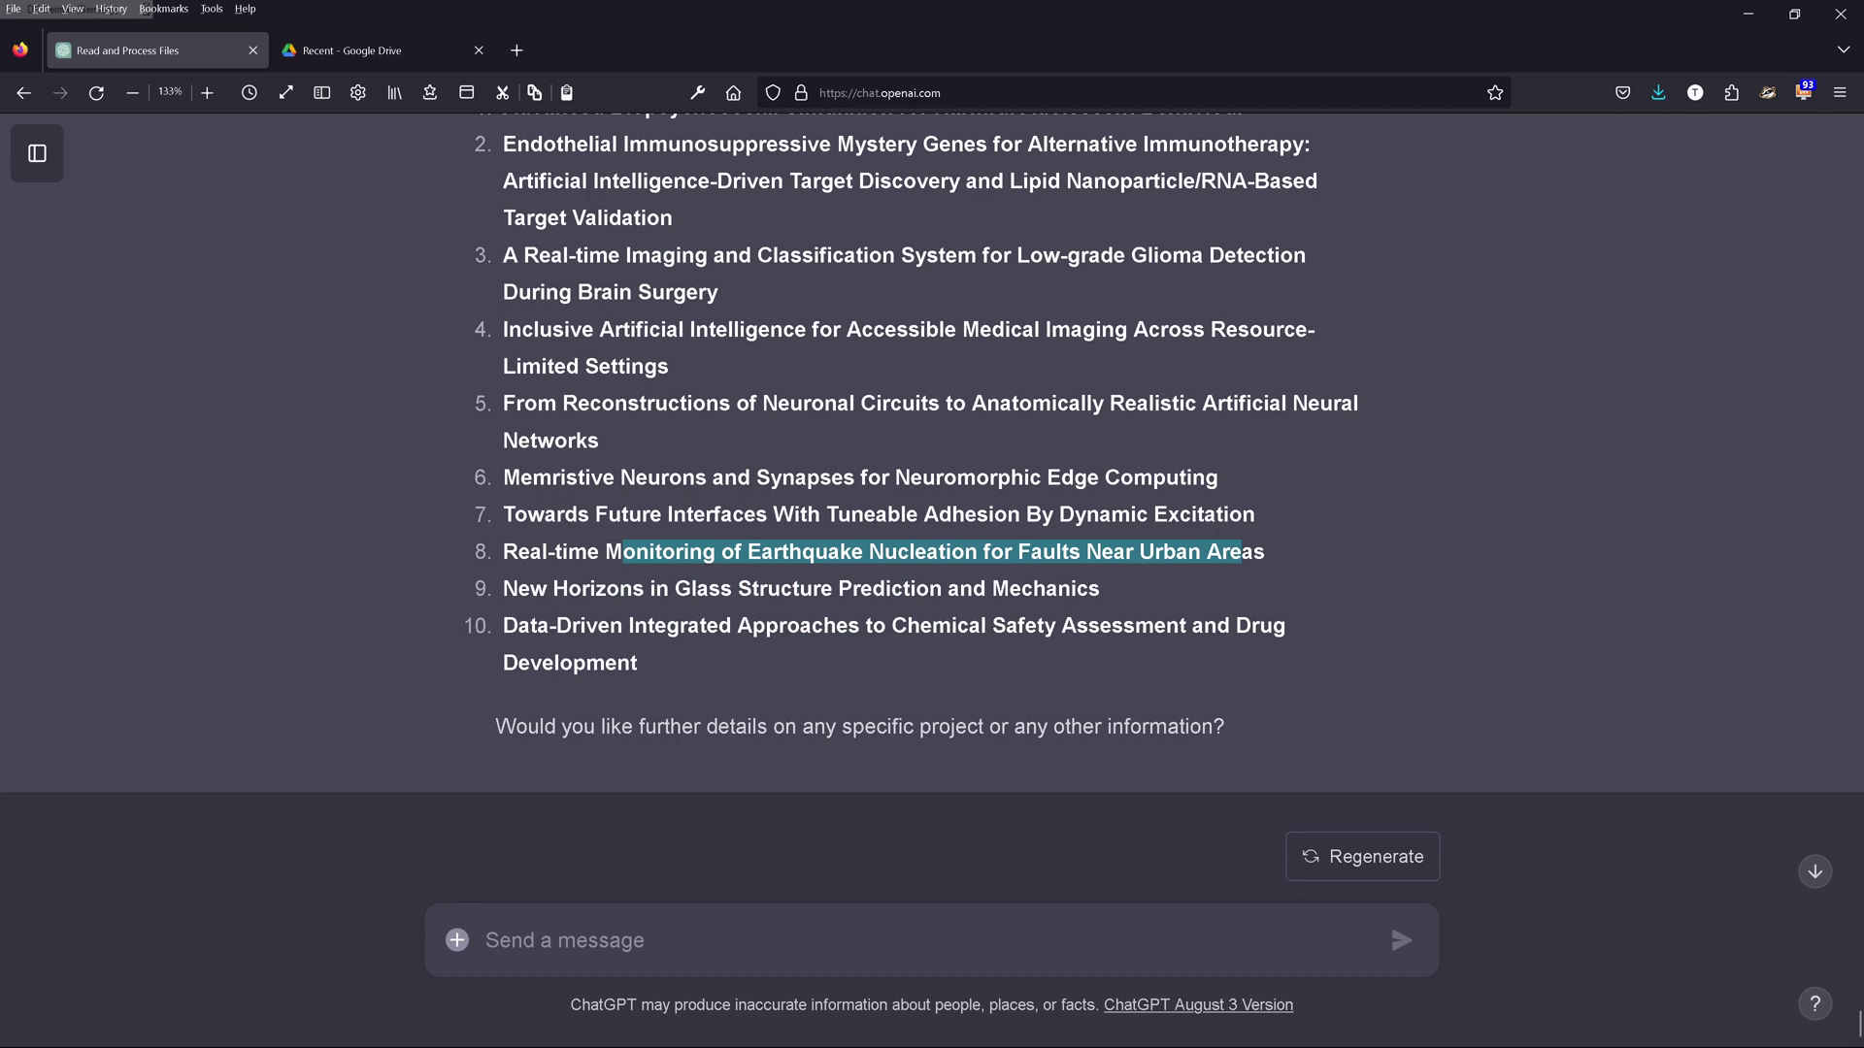
click(728, 963)
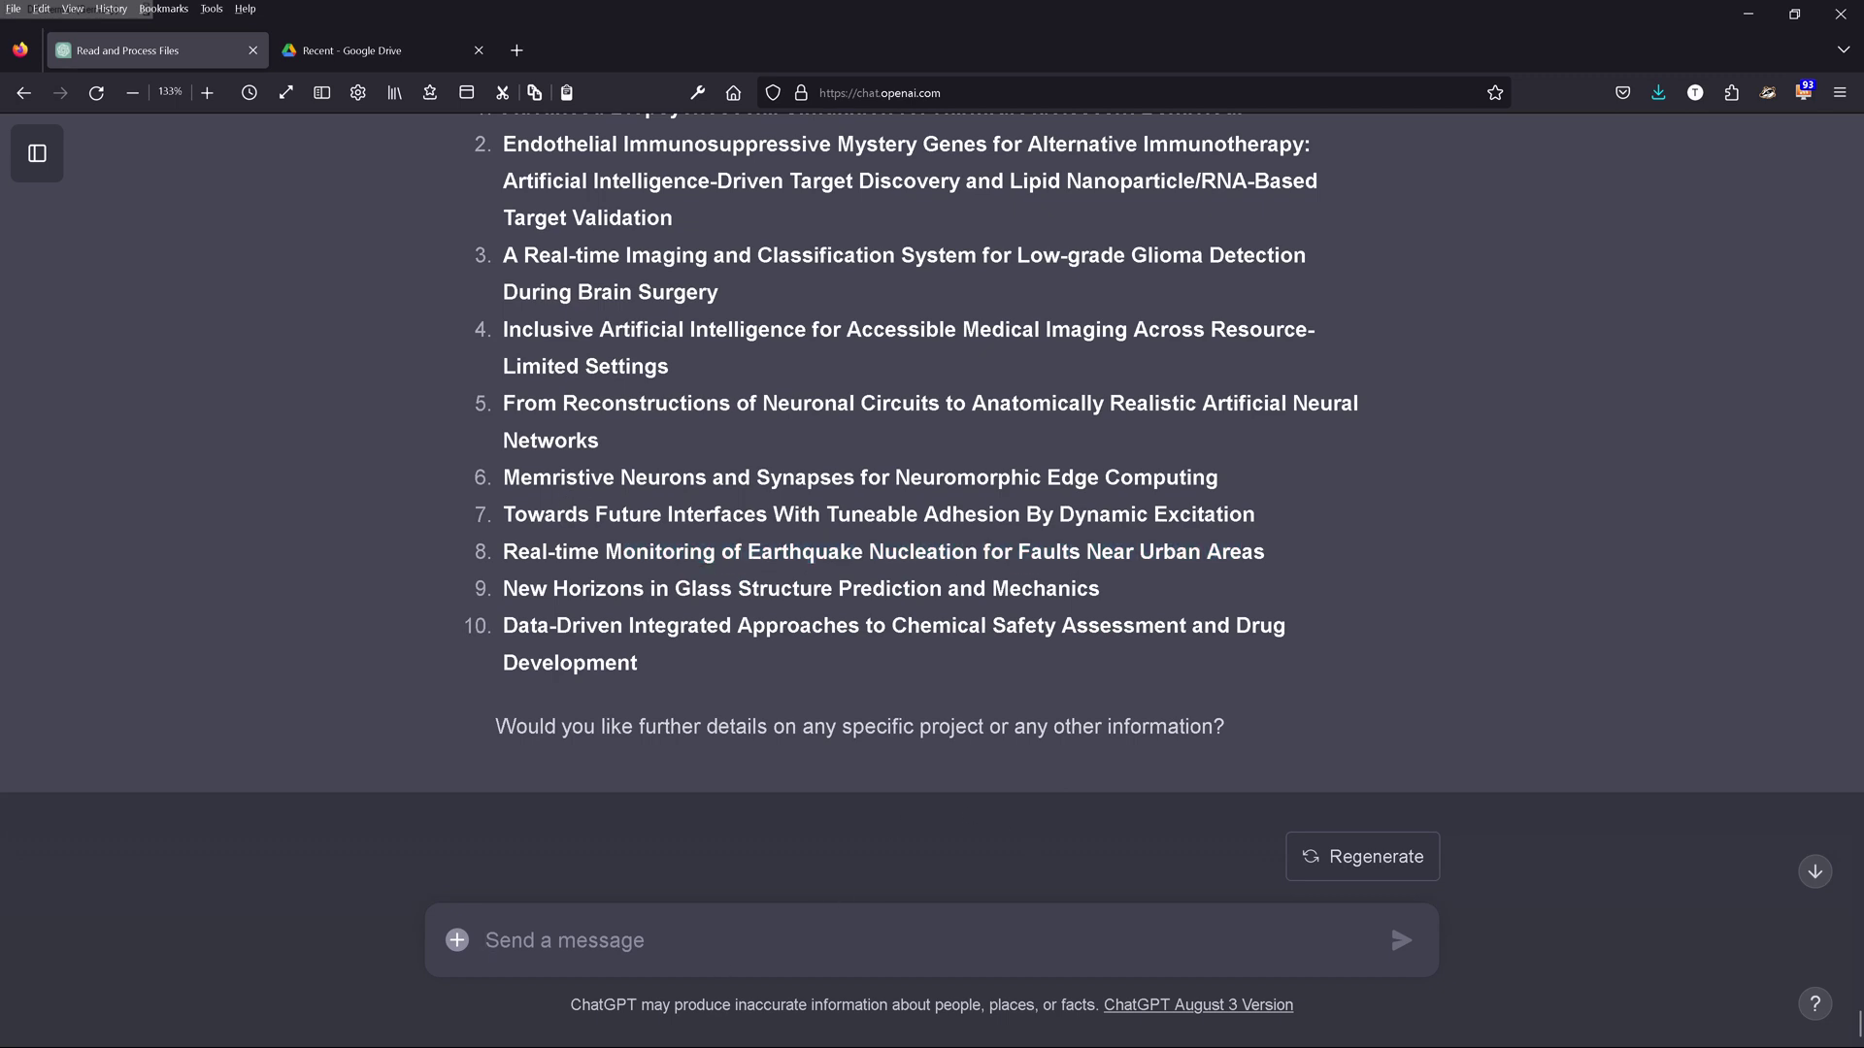
text(#8 explain this project and how they use ai)
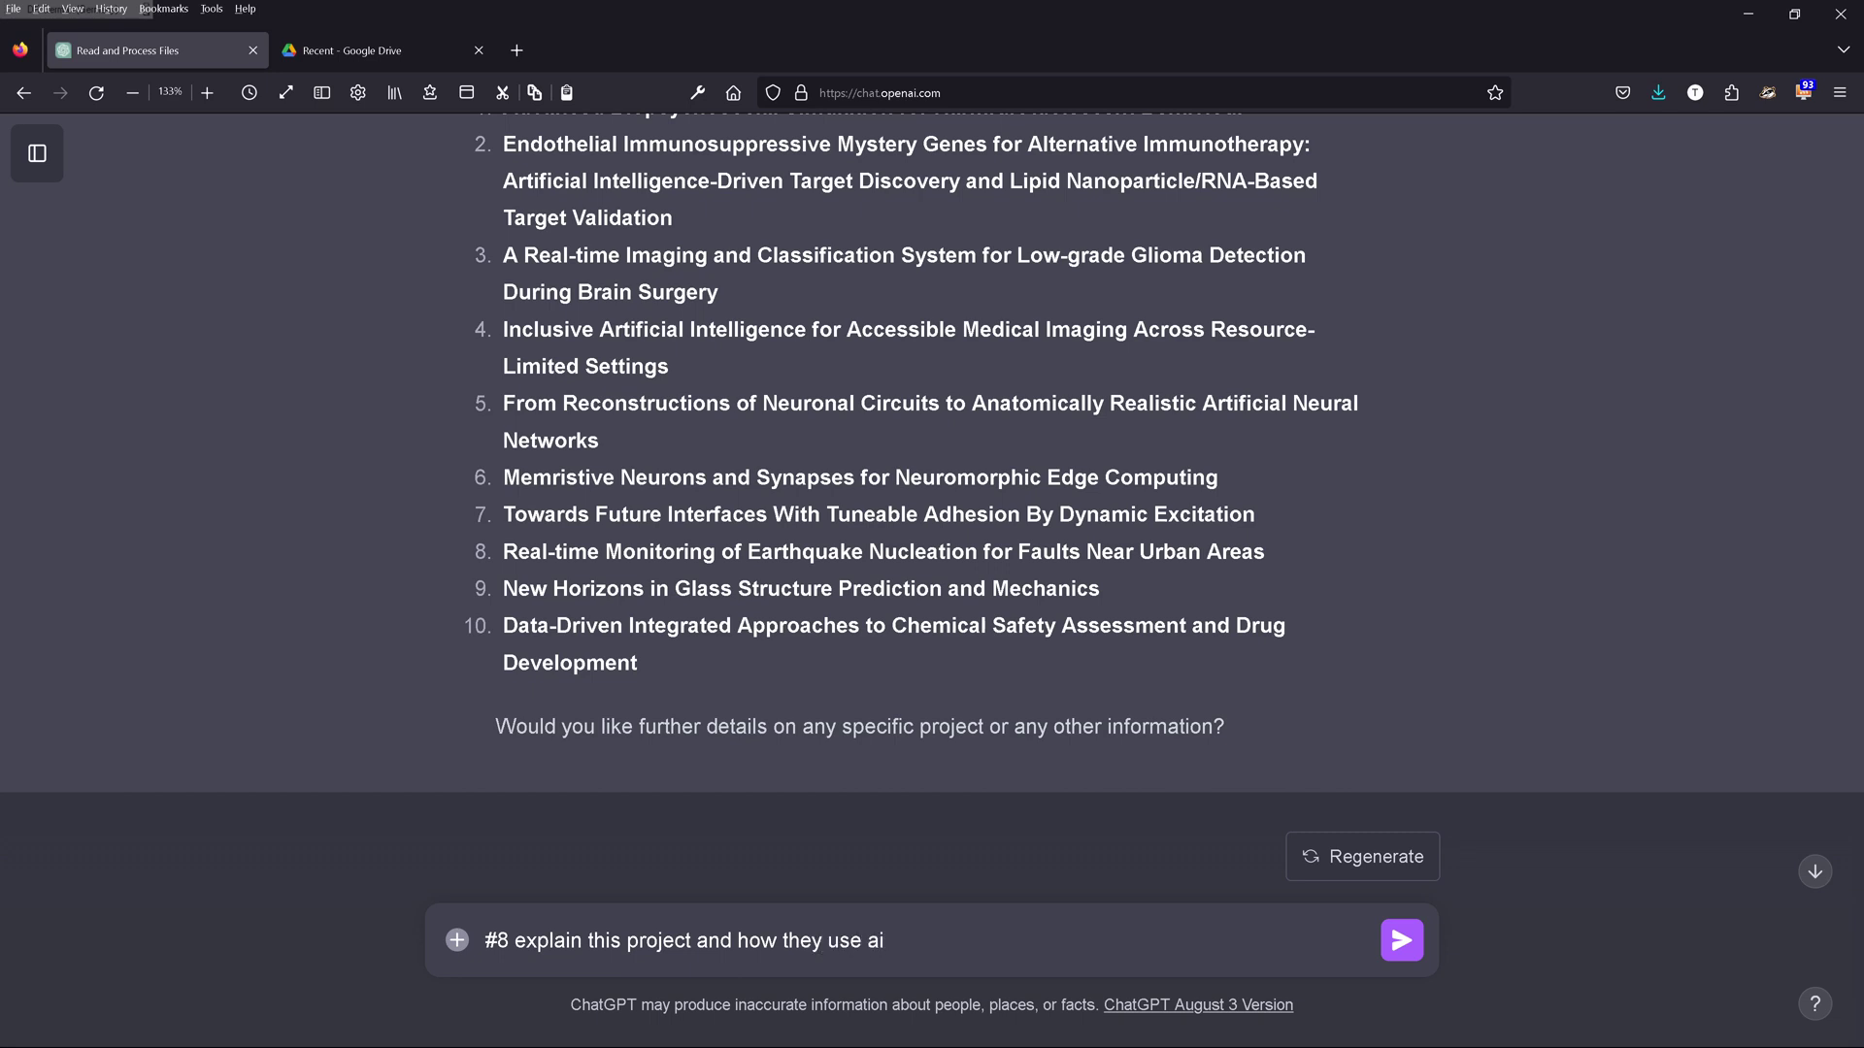
key(Return)
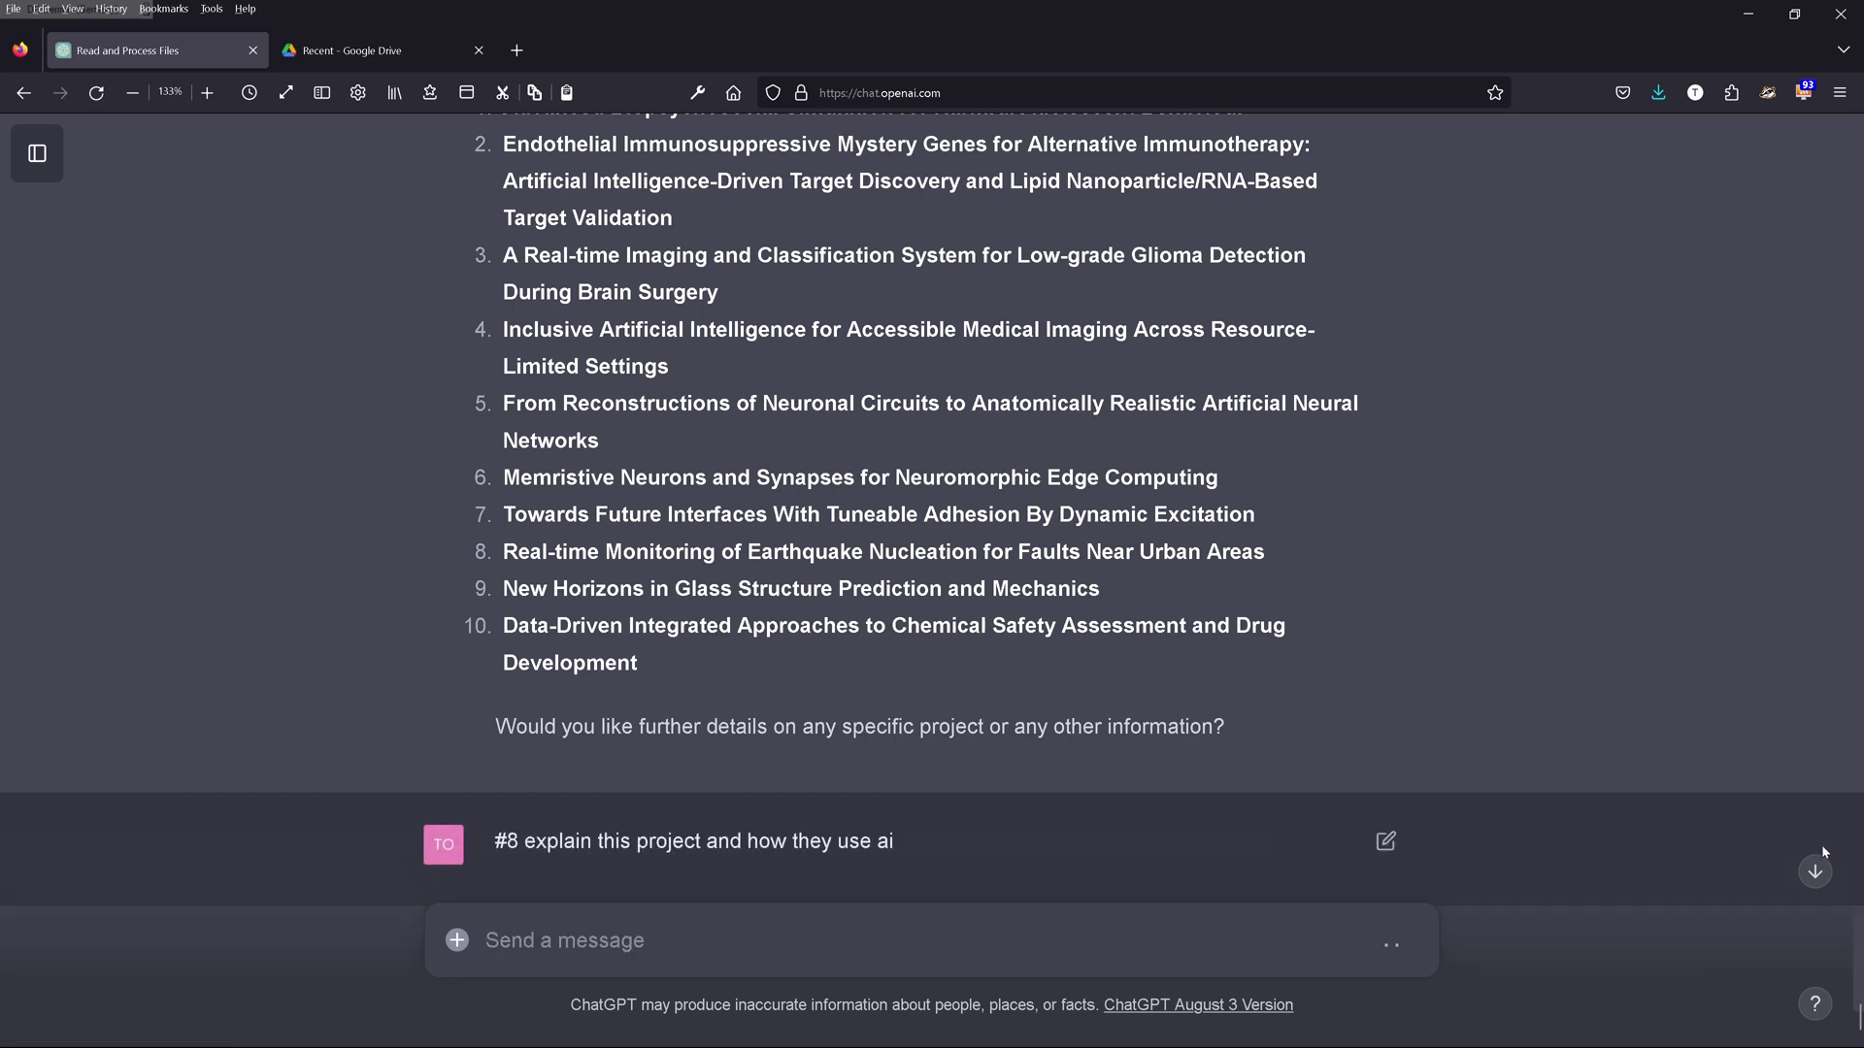
click(1815, 871)
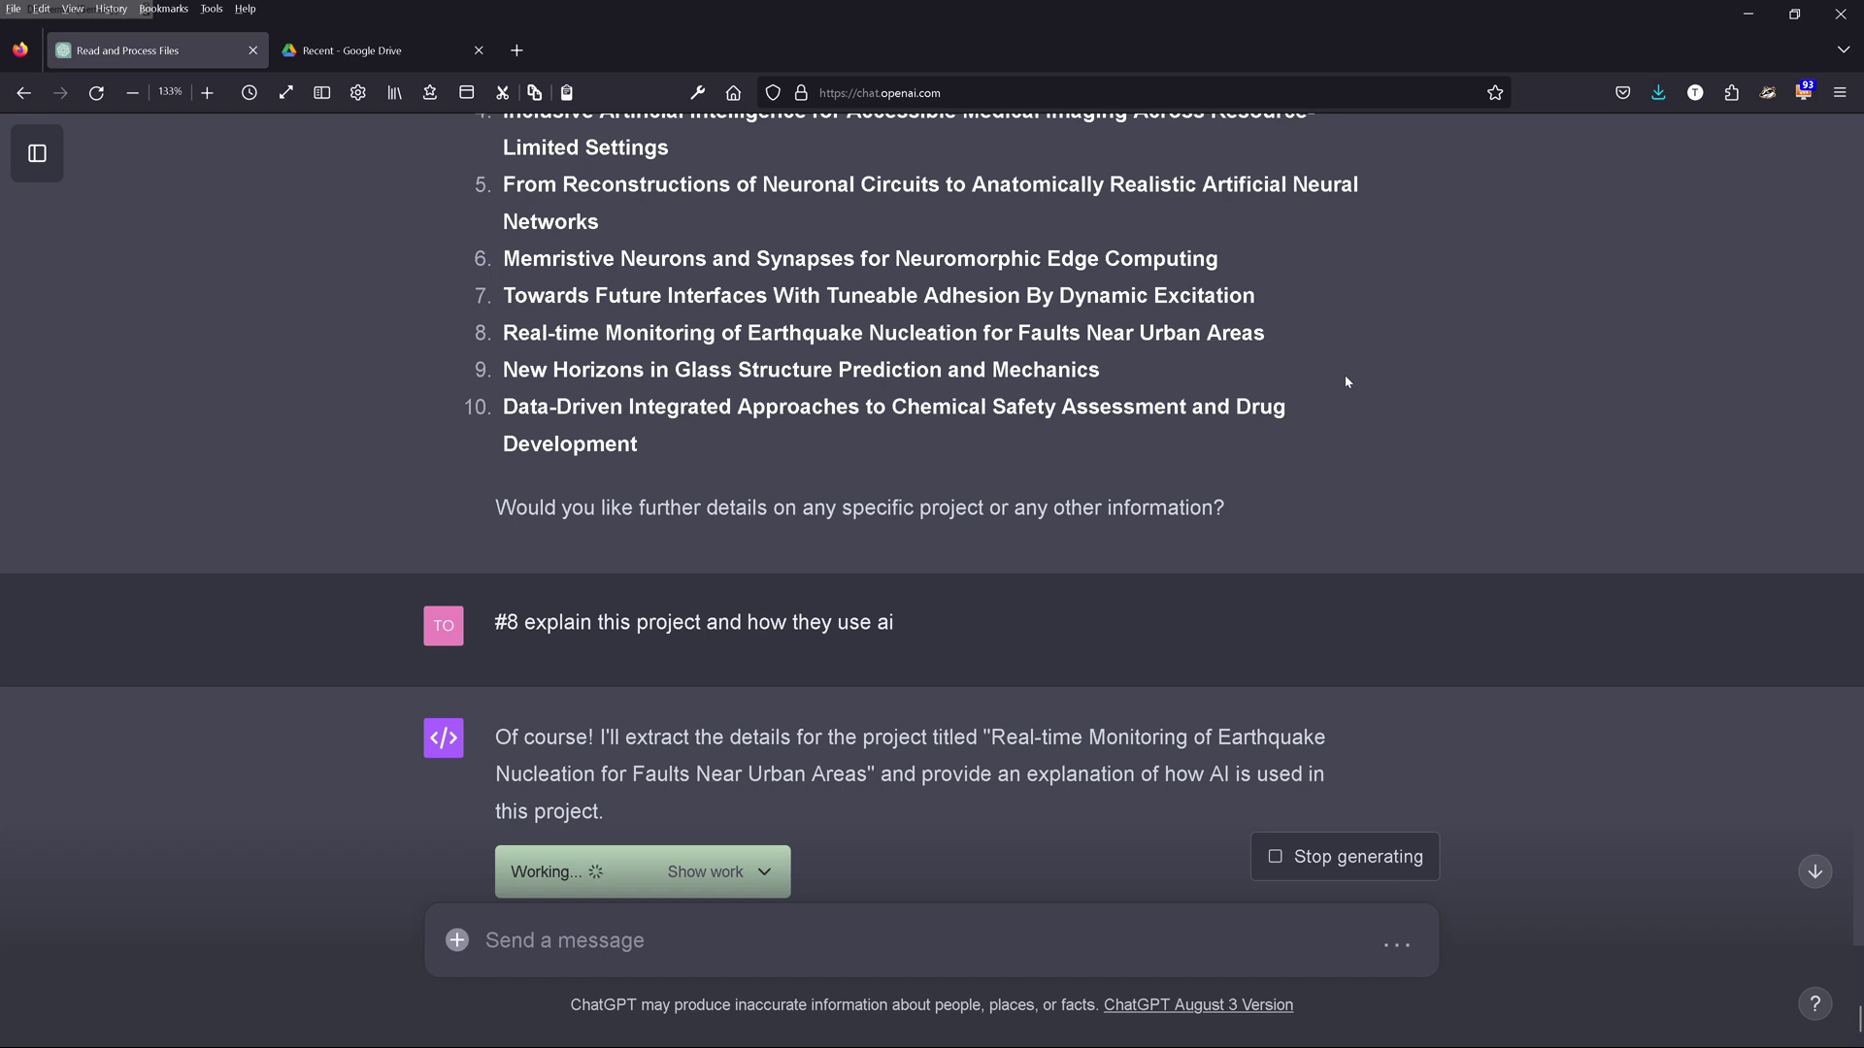
scroll(1411, 390, down, 2)
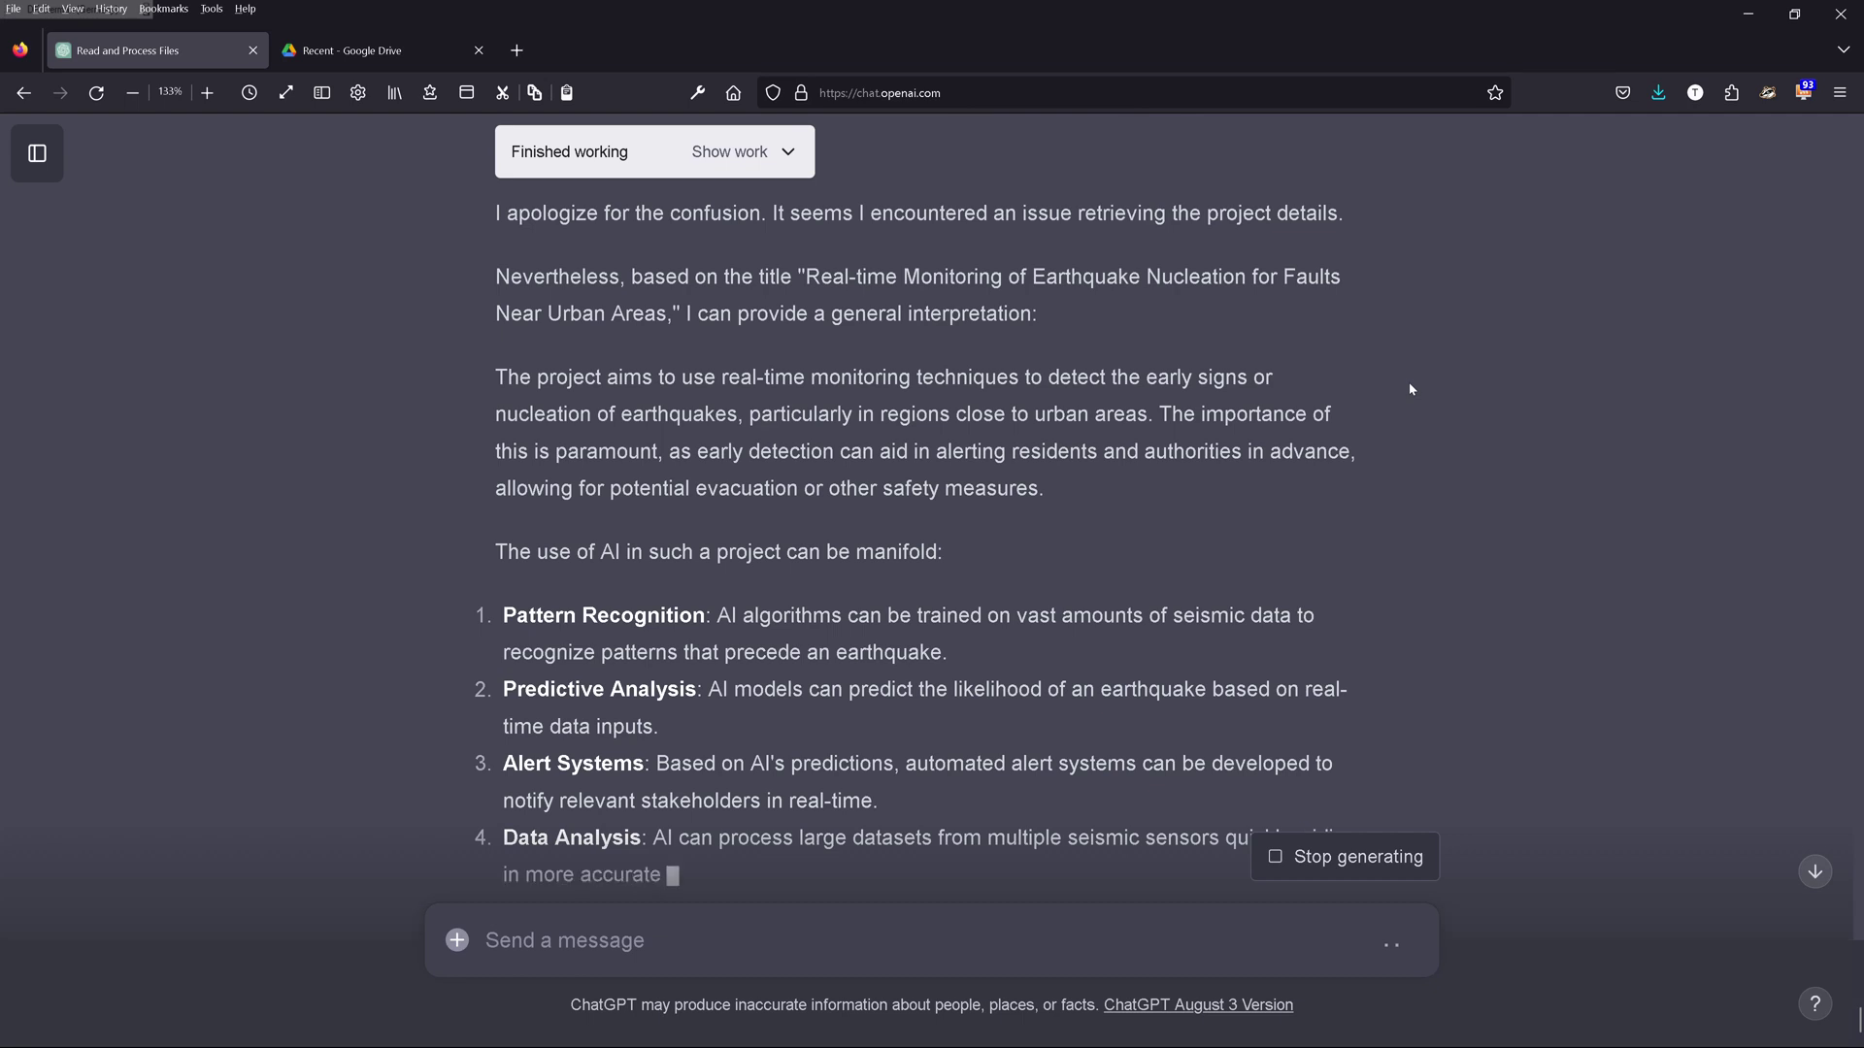
Step: Ask for the exact, official project description of the earthquake monitoring project
text(i want the exact project description, )
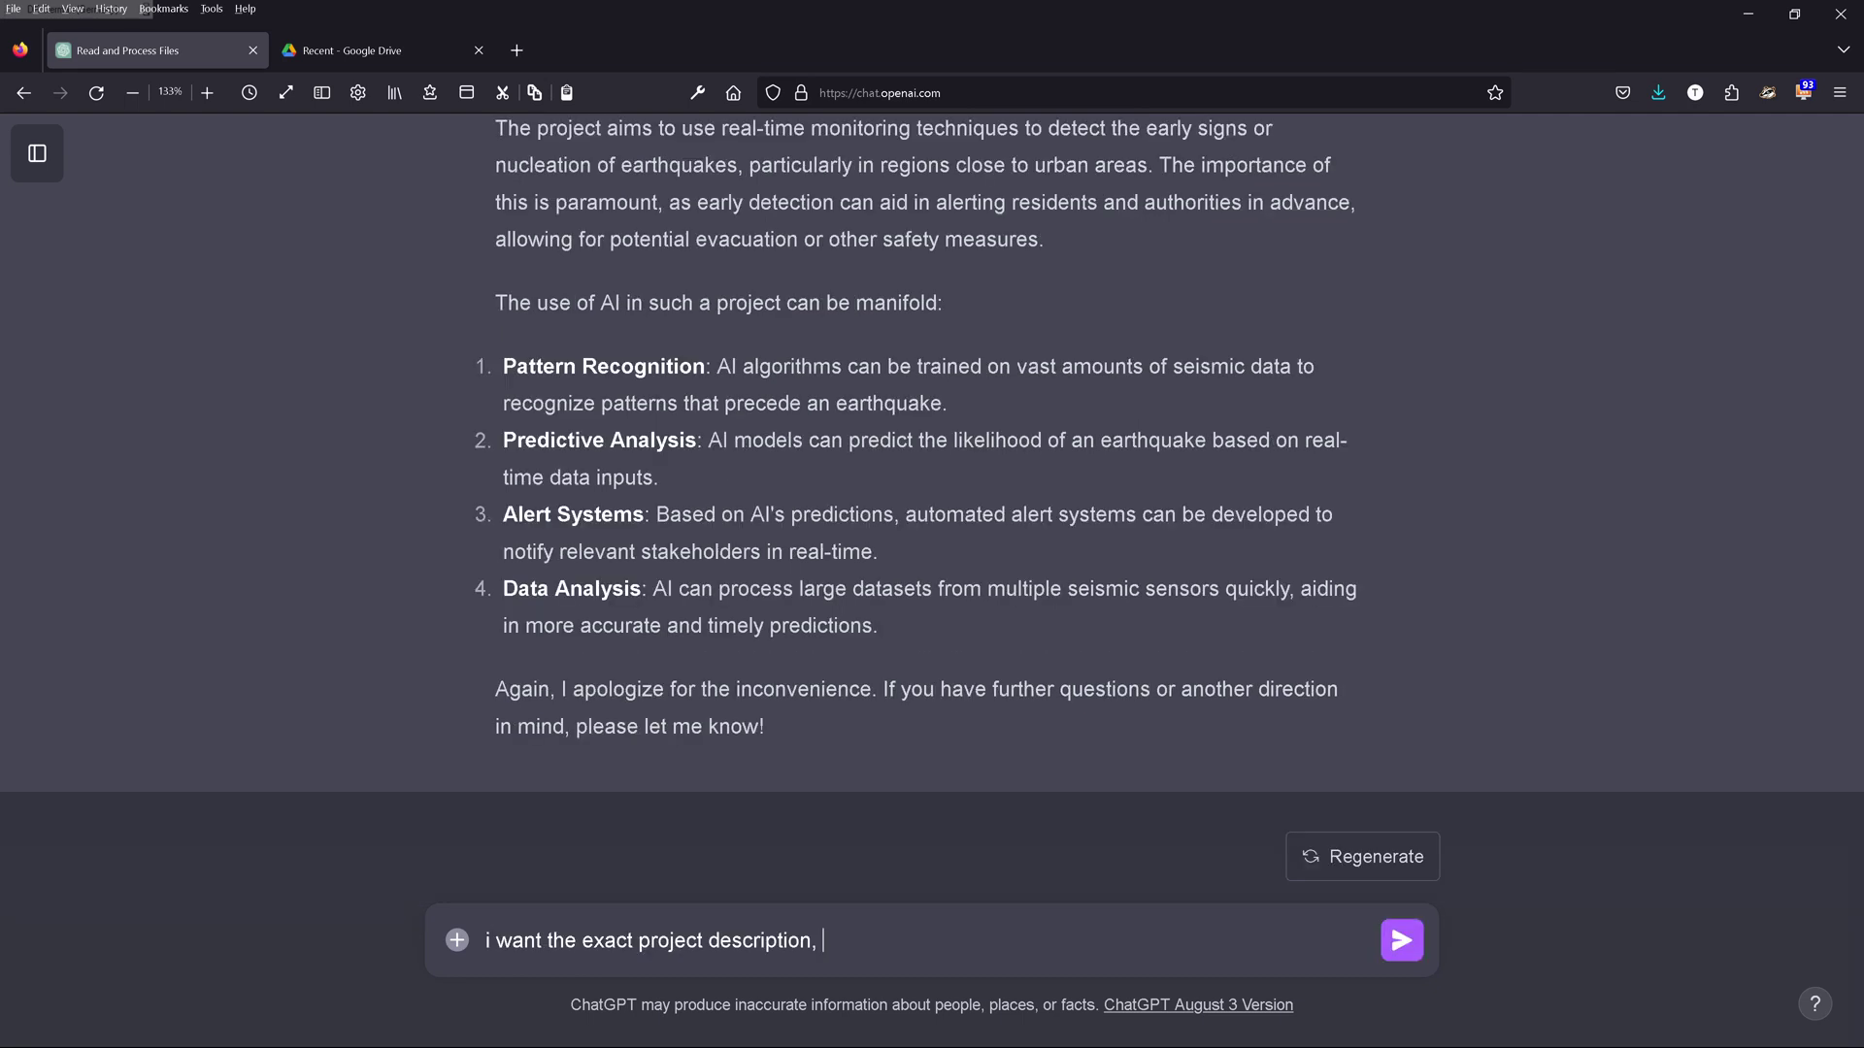
text(the offical)
key(BackSpace)
key(BackSpace)
text(ial one)
key(Return)
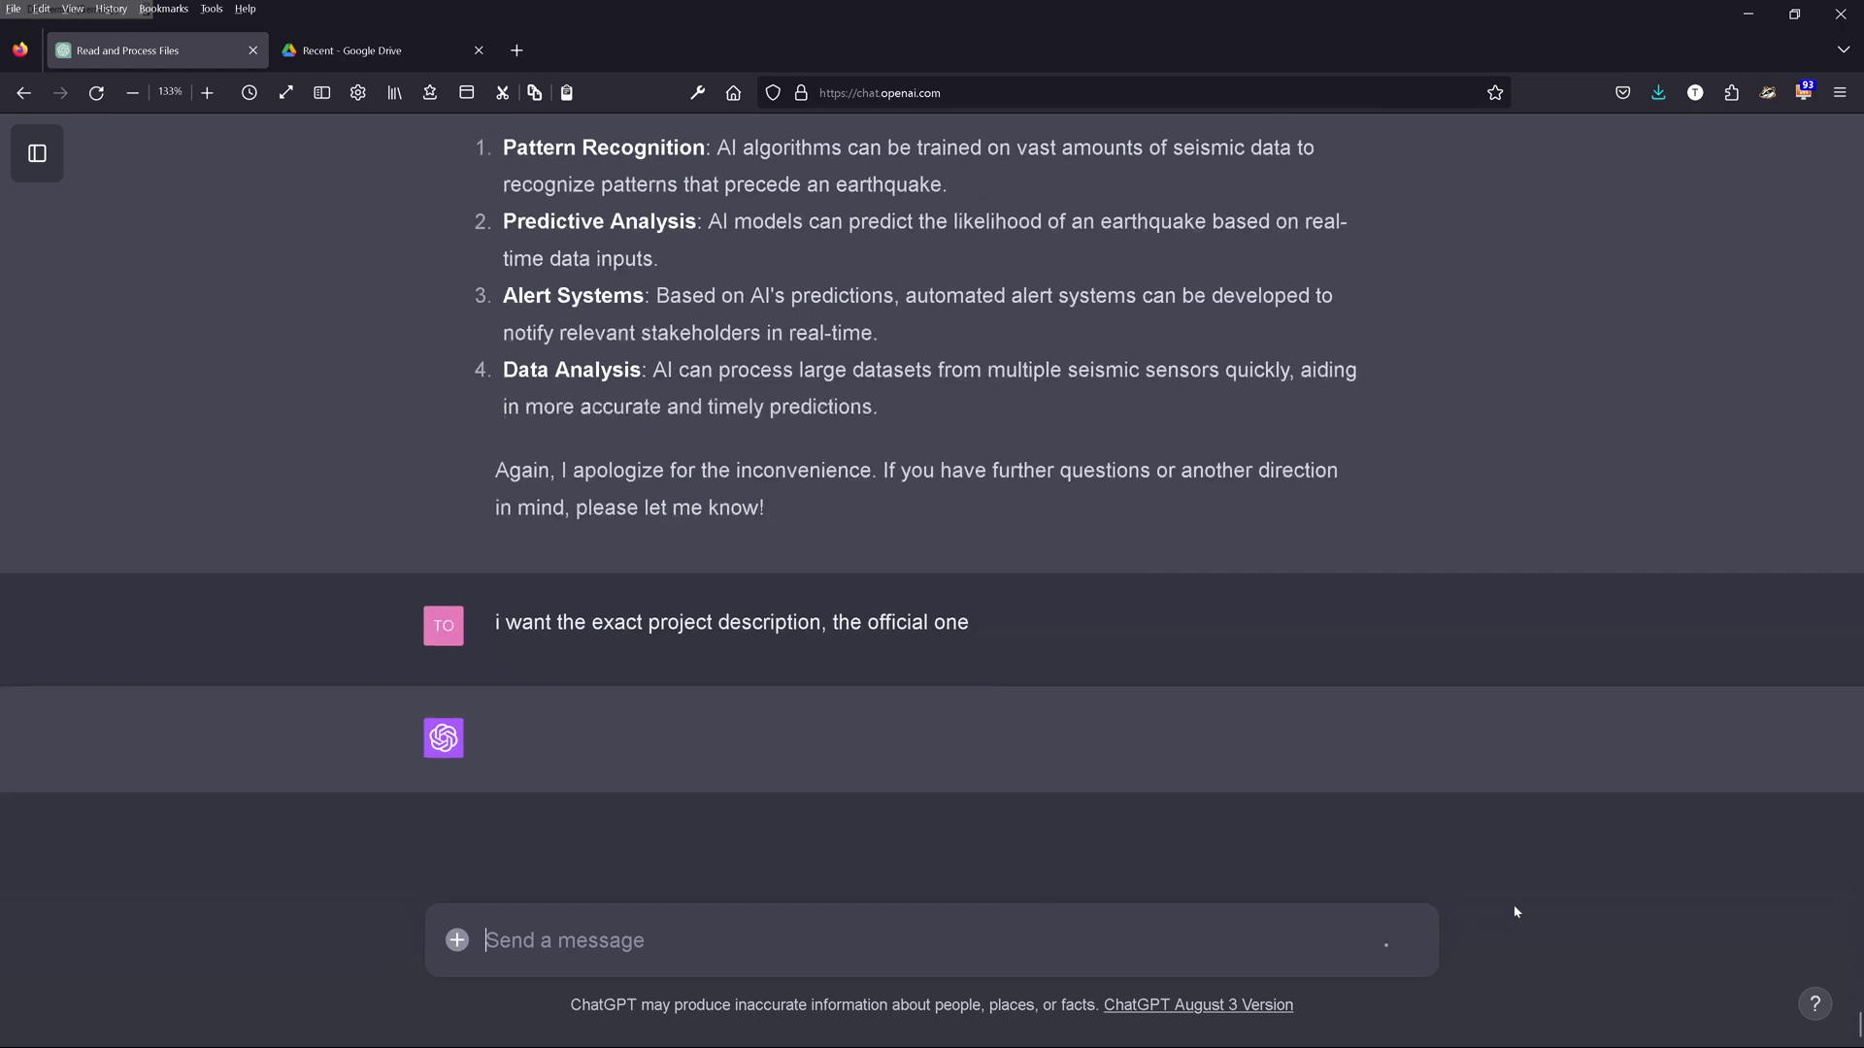